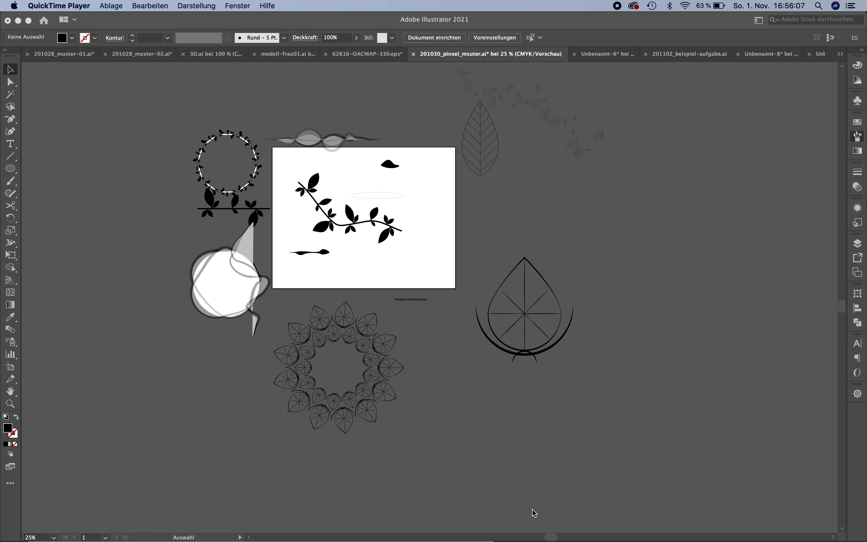
Step: Return to Illustrator, zoom in, and browse the panel list without choosing anything
click(532, 509)
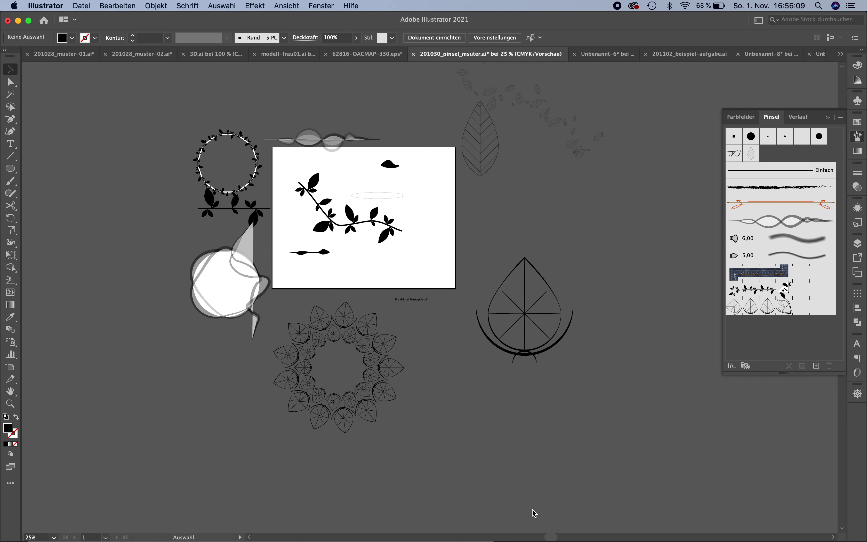
key(super+plus)
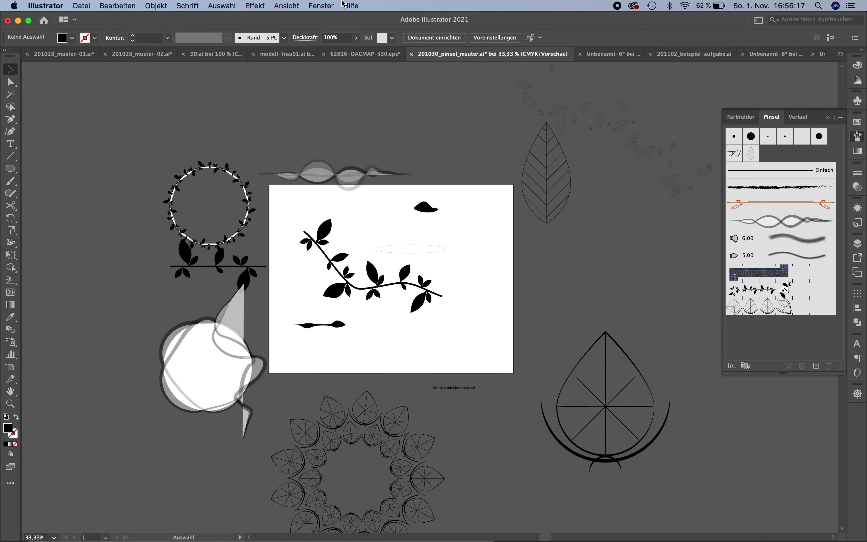
click(334, 4)
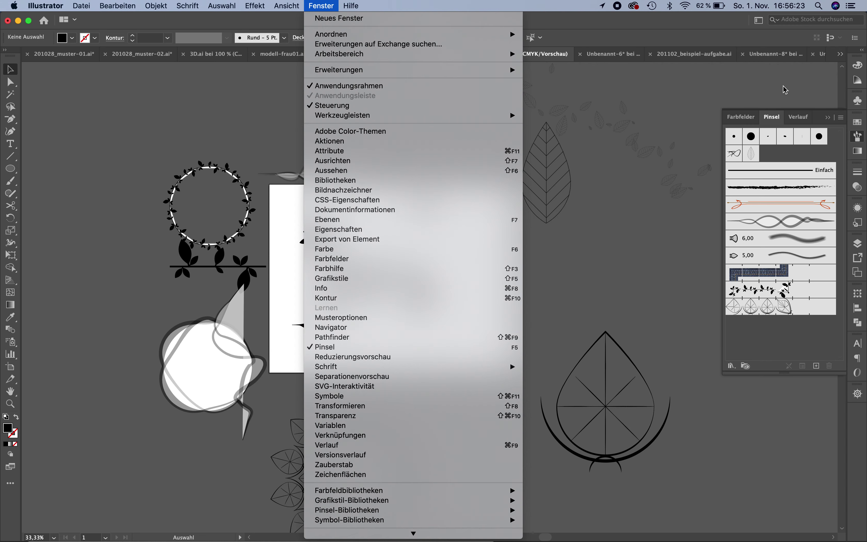
click(780, 125)
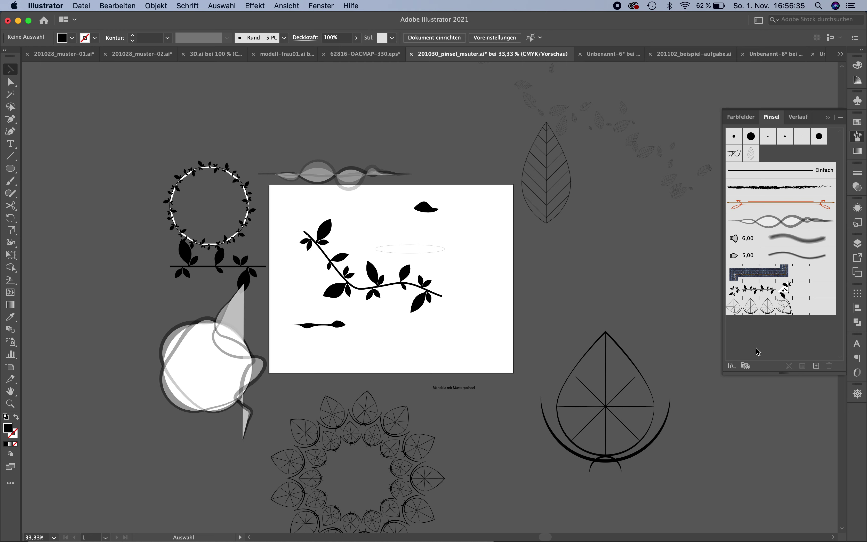
Step: Paint a thick wave above the artwork with the large round brush
click(751, 137)
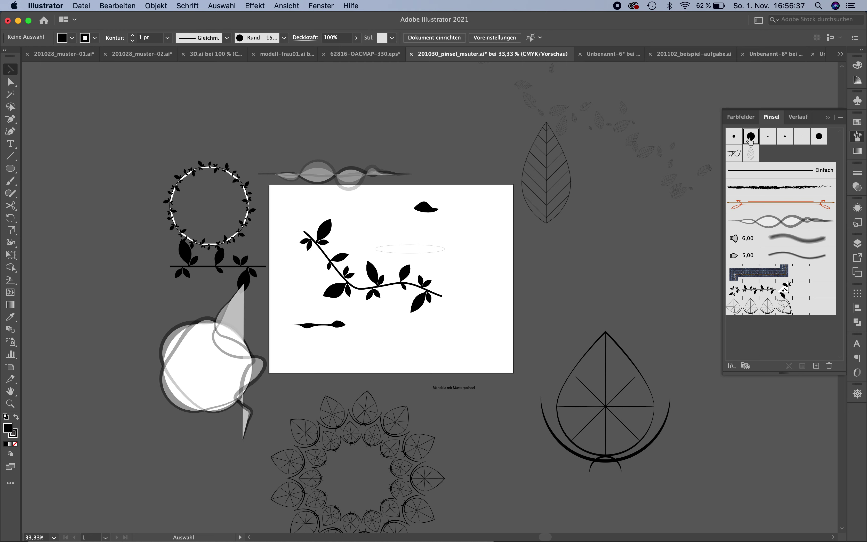
click(12, 185)
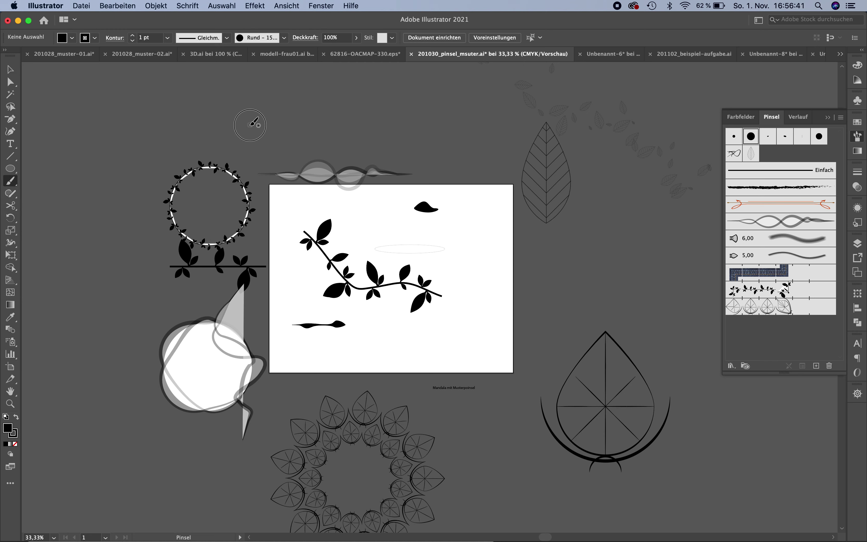
drag(249, 125, 438, 119)
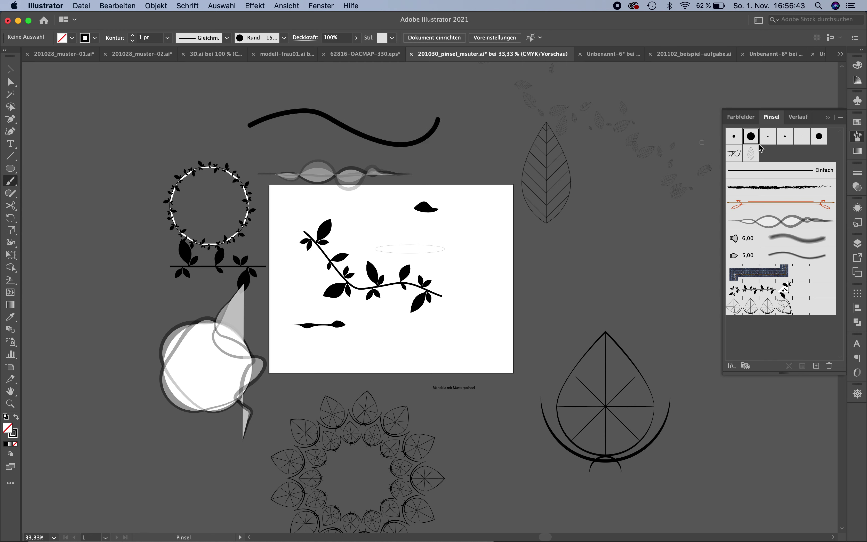
Step: Paint thin curves and a zigzag at the artboard's right edge using the Oval 5 pt brush
click(785, 136)
mouse_move(440, 166)
mouse_down()
mouse_move(514, 255)
mouse_move(568, 248)
mouse_up()
mouse_move(501, 322)
mouse_down()
mouse_move(466, 225)
mouse_move(499, 199)
mouse_up()
key(super+plus)
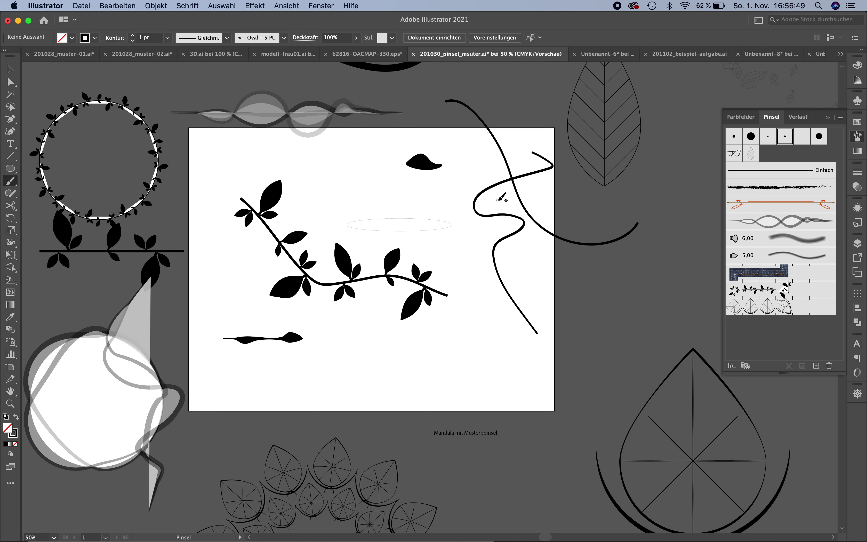
drag(542, 257, 514, 350)
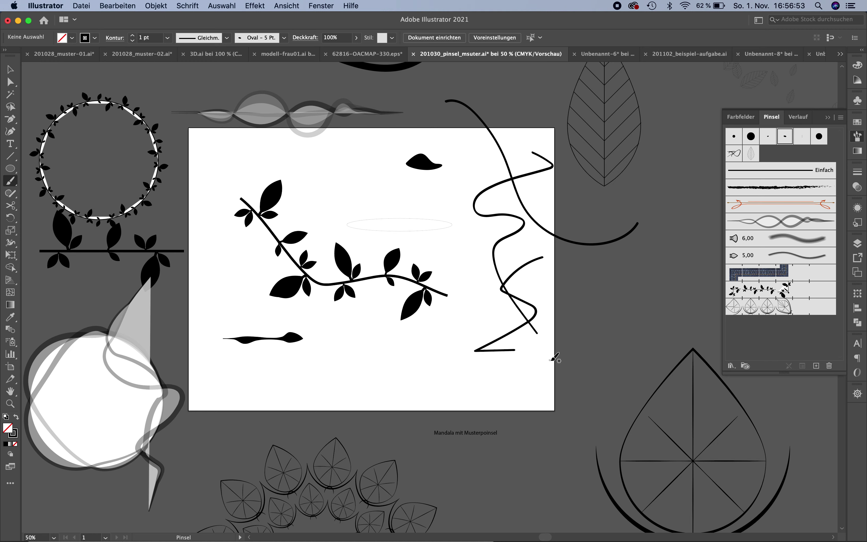
scroll(564, 391, right, 5)
scroll(563, 389, right, 2)
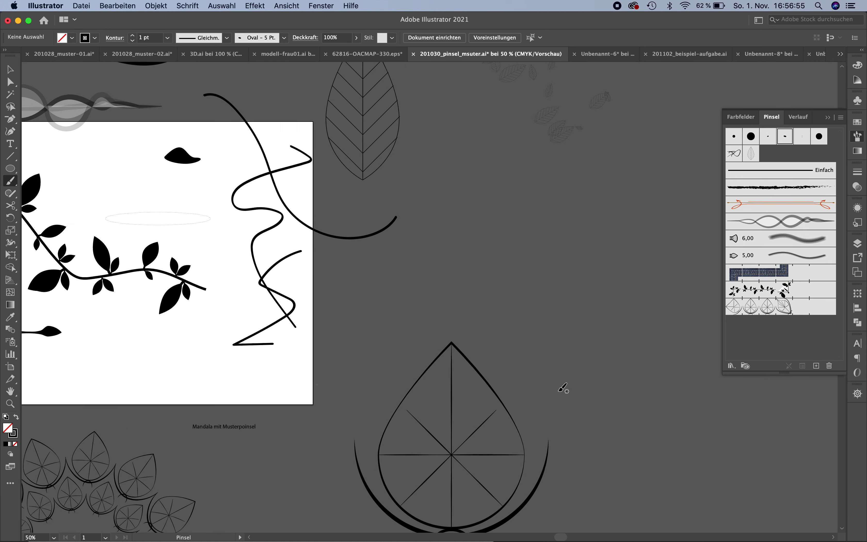
scroll(563, 388, right, 5)
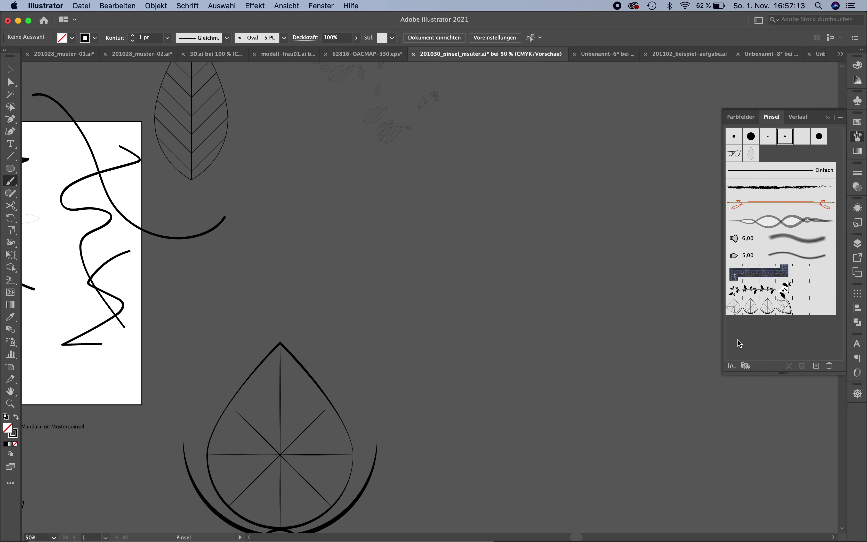
Step: Open the Dekorativ_Streuung scatter brush library and enlarge it to show every brush
click(731, 366)
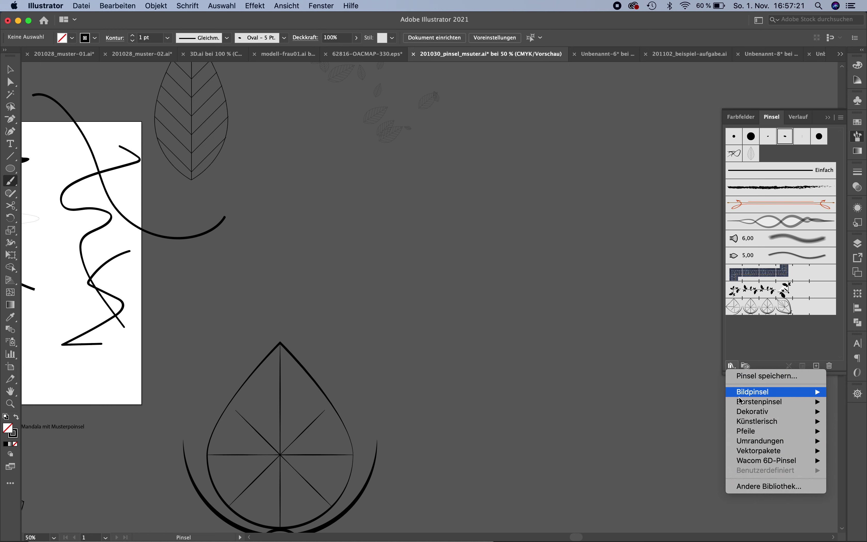
mouse_move(753, 411)
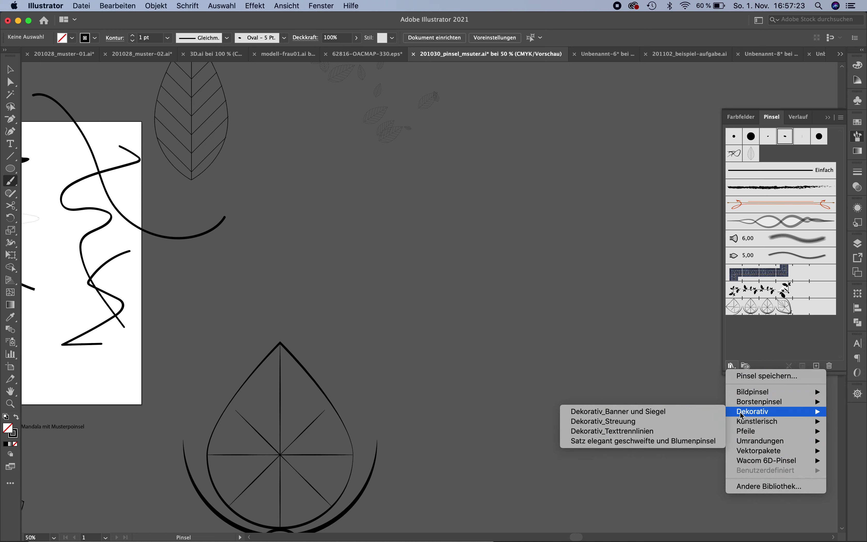
click(655, 425)
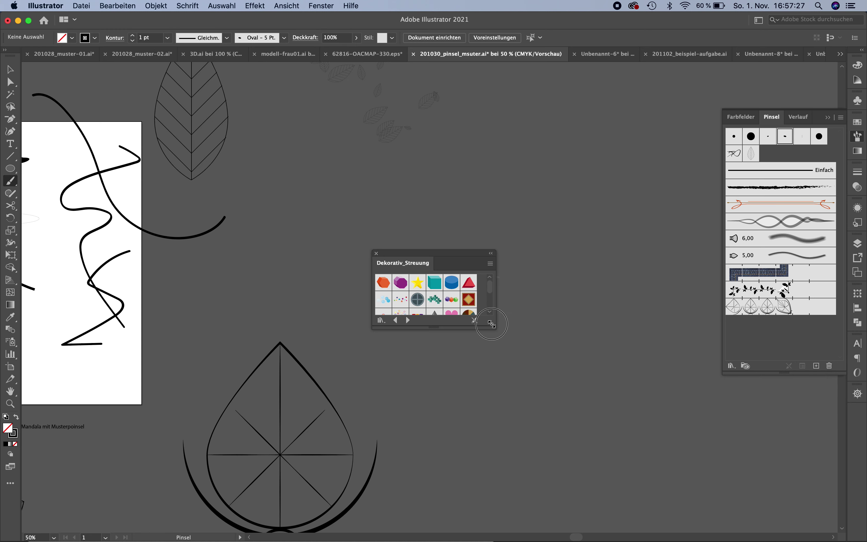
drag(491, 319, 559, 401)
Step: Paint a new curve and try cube, Stjerne 2 and denim brushes, settling on teal Krydser crosses
drag(410, 225, 647, 104)
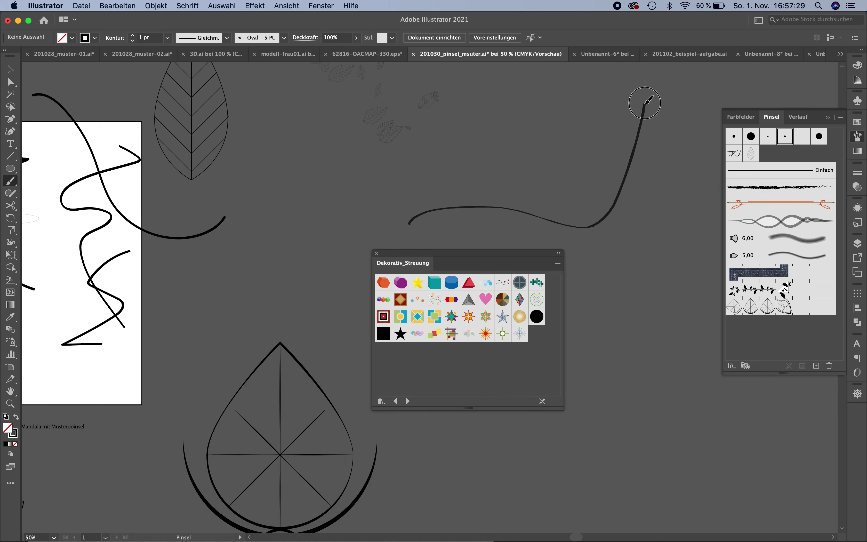
key(v)
click(644, 105)
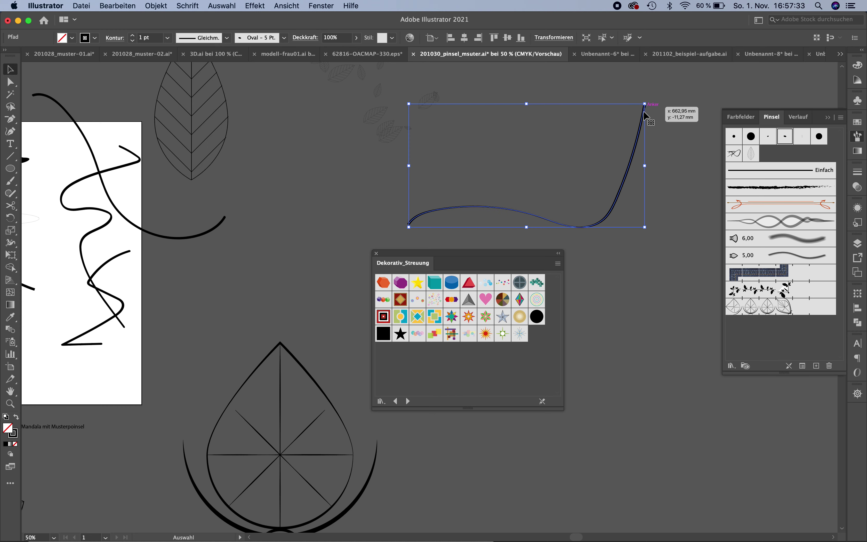
click(435, 284)
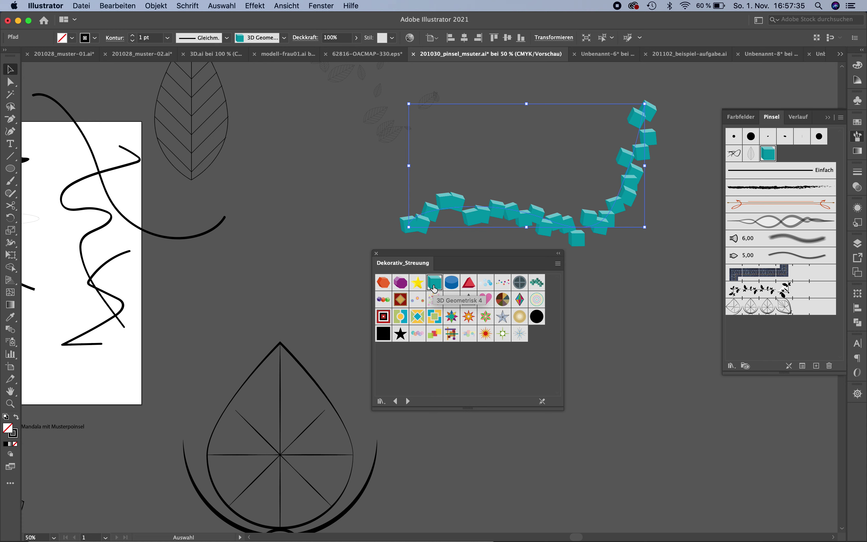
click(469, 316)
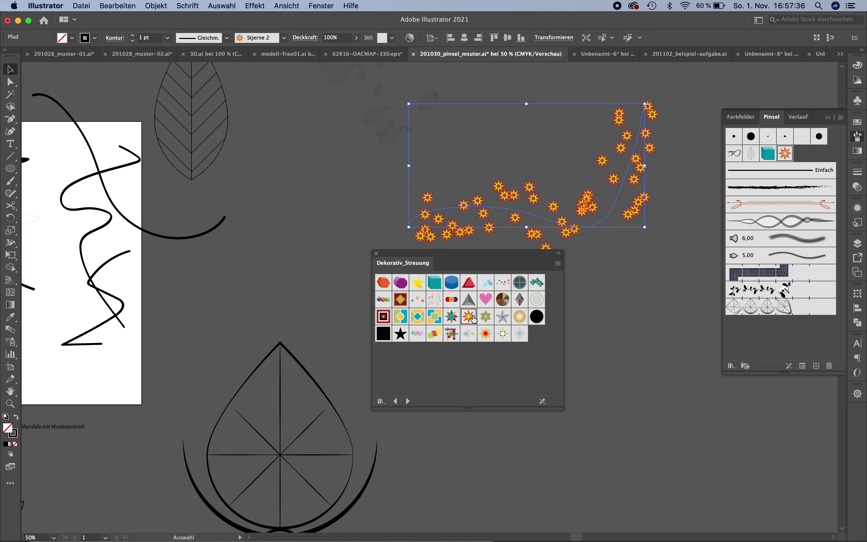
click(762, 274)
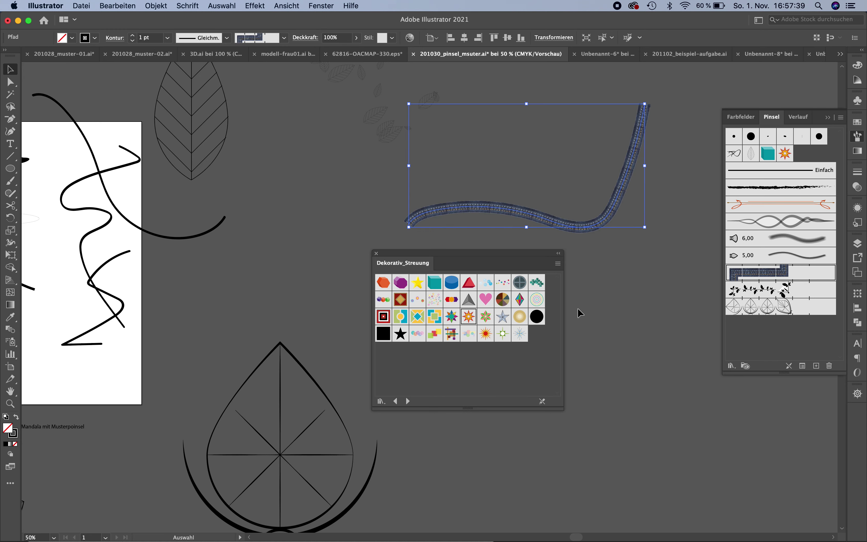
click(537, 283)
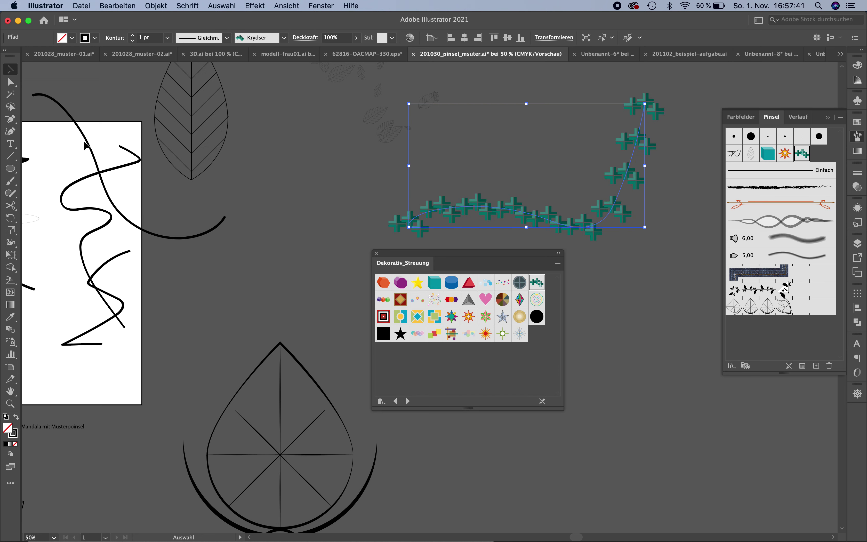
click(10, 169)
scroll(511, 193, right, 2)
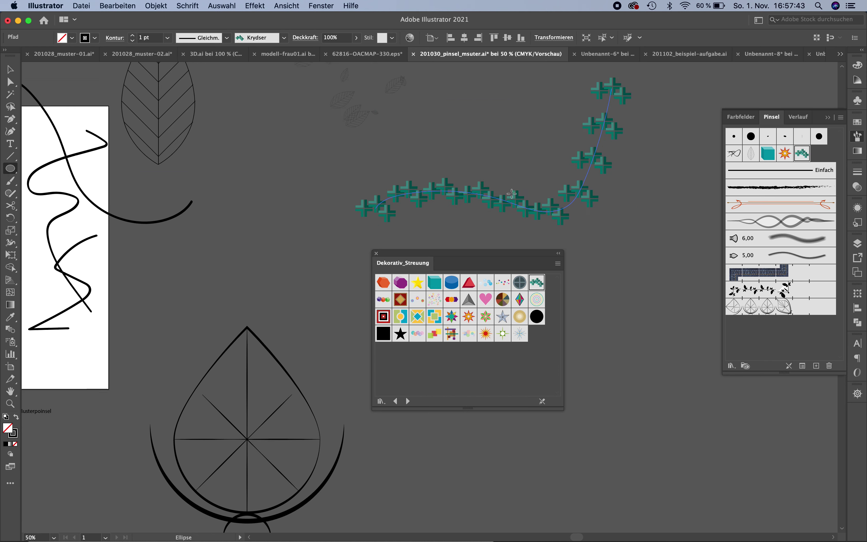
scroll(511, 194, right, 5)
scroll(512, 194, right, 3)
scroll(511, 194, right, 3)
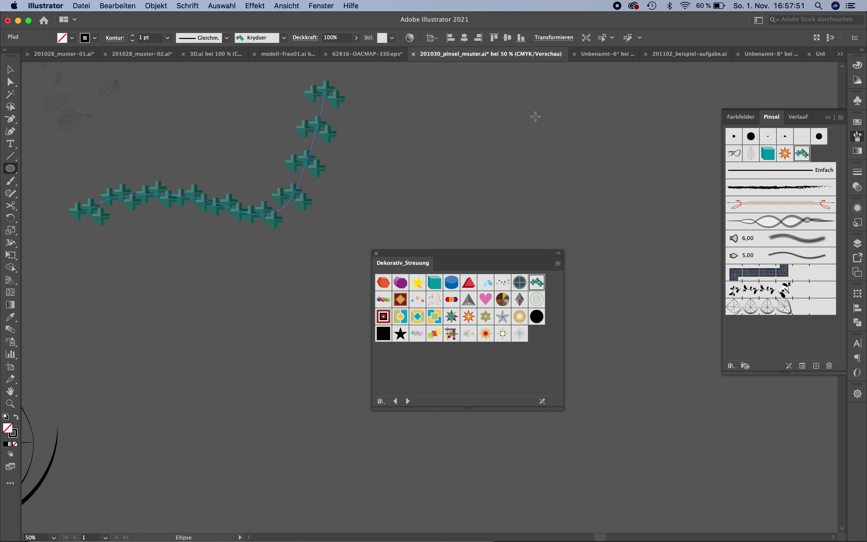
Step: Draw a circle and give it a 5 pt rough charcoal brush stroke, then deselect it
drag(467, 113, 616, 226)
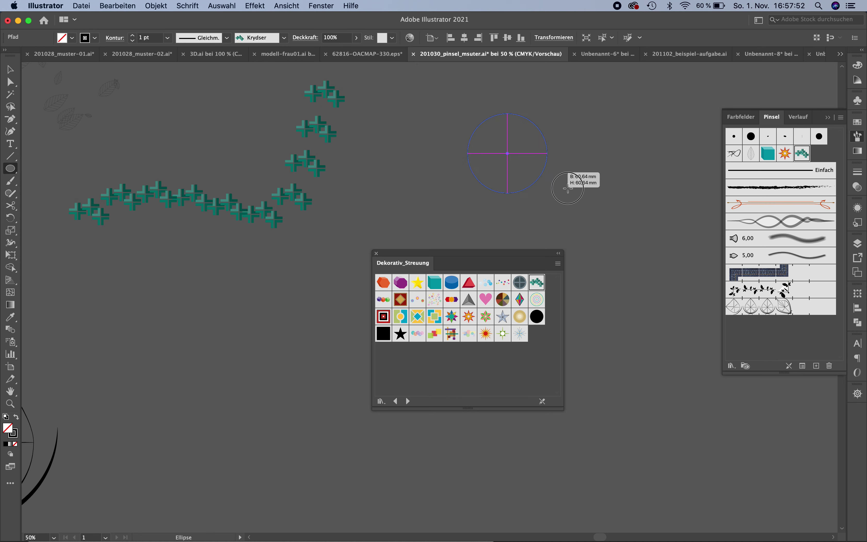
click(792, 187)
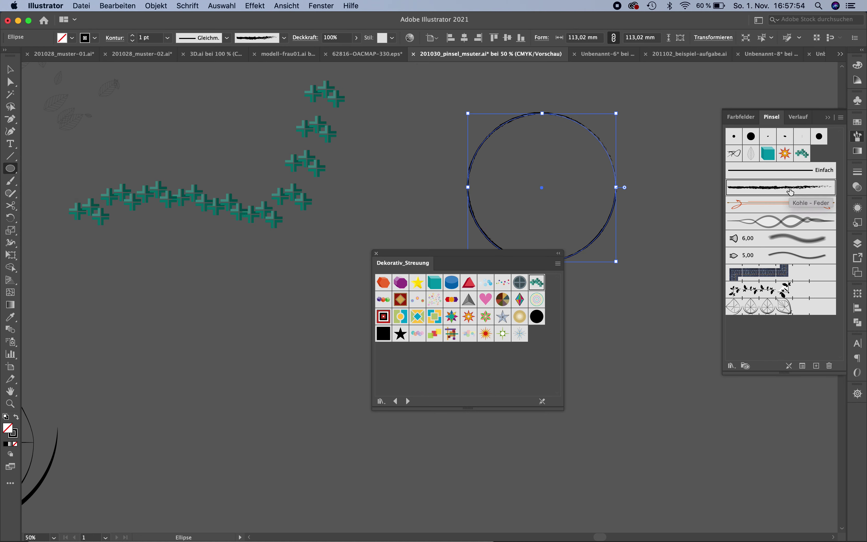
click(132, 35)
click(132, 35)
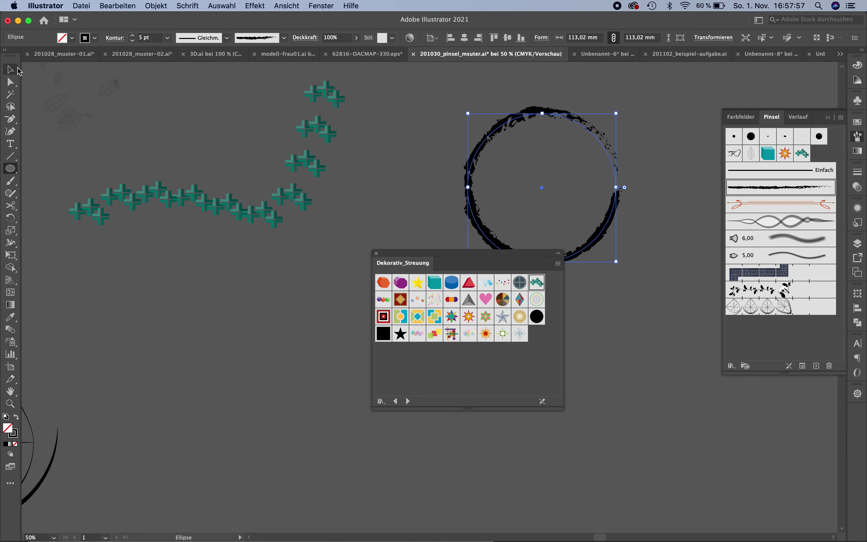
click(10, 69)
click(270, 360)
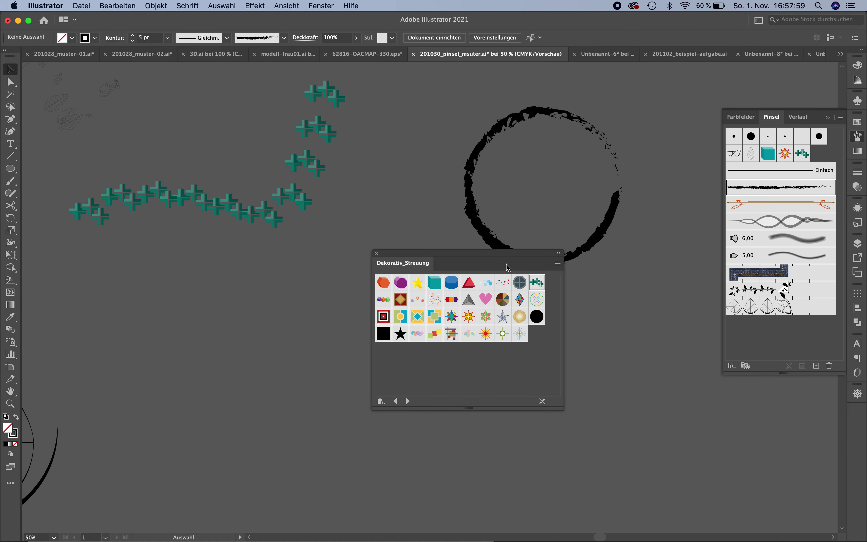
Step: Close the Dekorativ_Streuung library and zoom out to 25% to see all artwork
drag(471, 259, 690, 399)
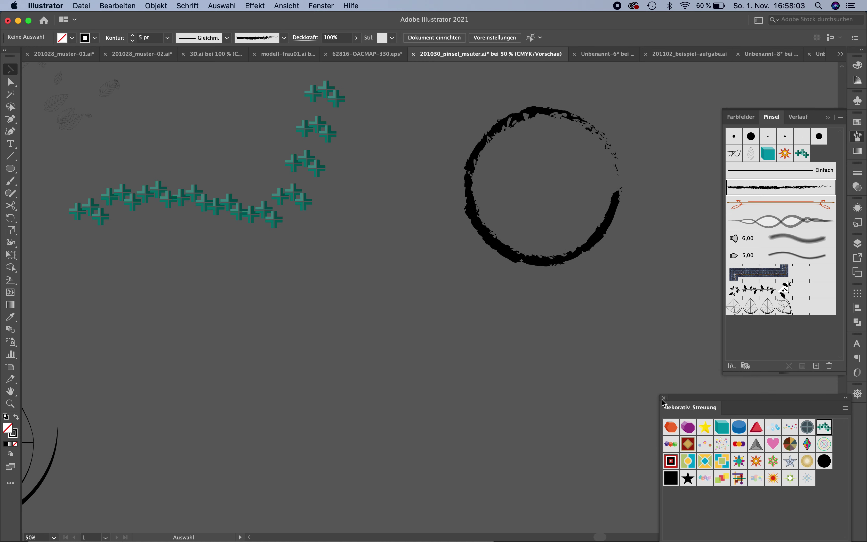
click(663, 398)
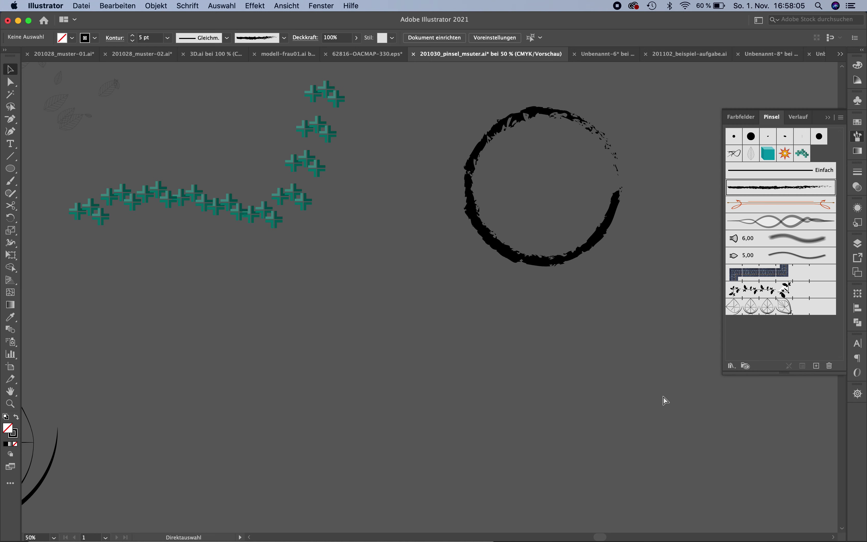
key(super+minus)
key(super+minus)
scroll(507, 303, left, 5)
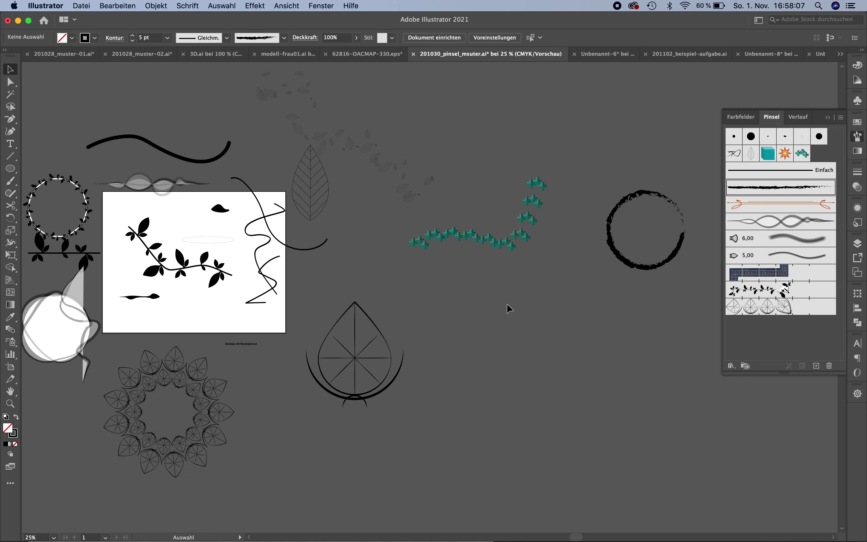
scroll(506, 304, left, 5)
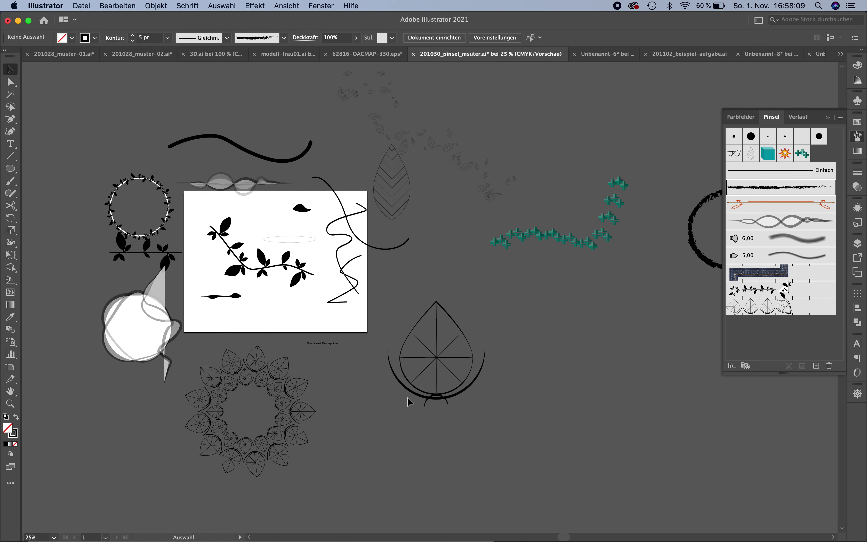
key(super+plus)
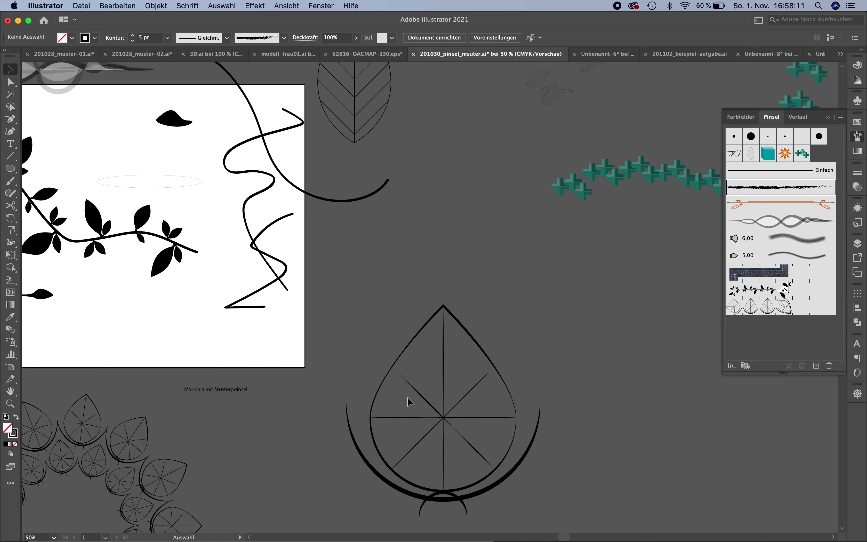
scroll(409, 401, left, 3)
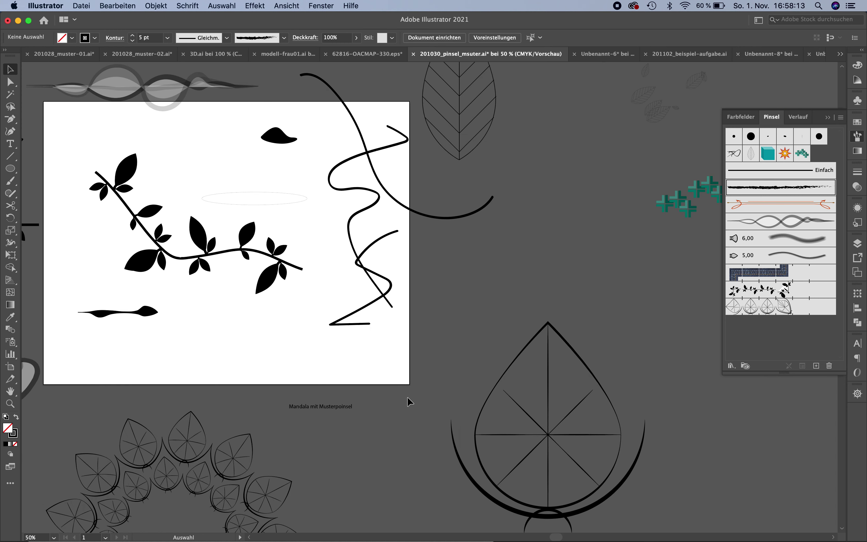
scroll(409, 402, left, 3)
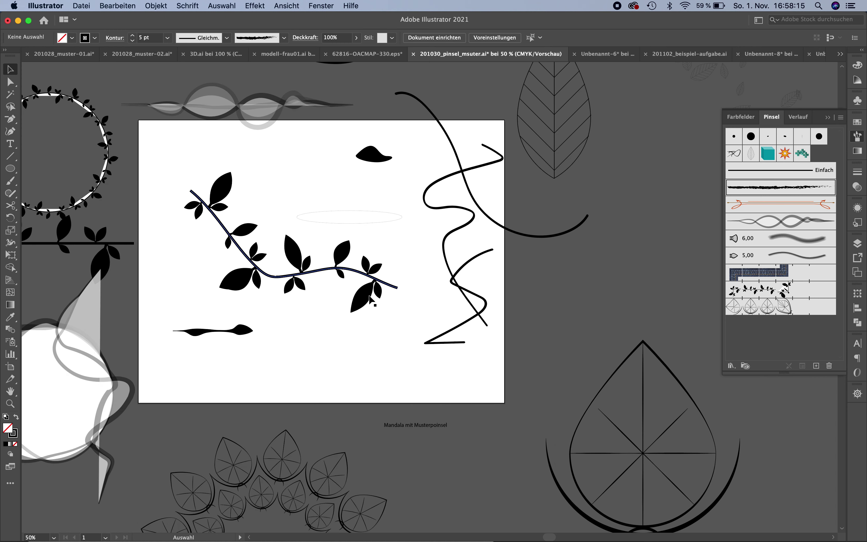
scroll(288, 294, left, 4)
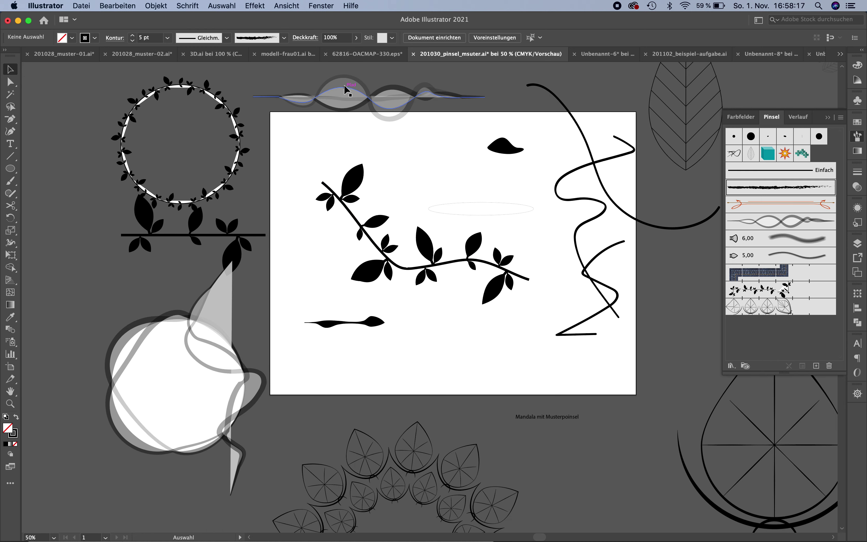
drag(348, 87, 390, 144)
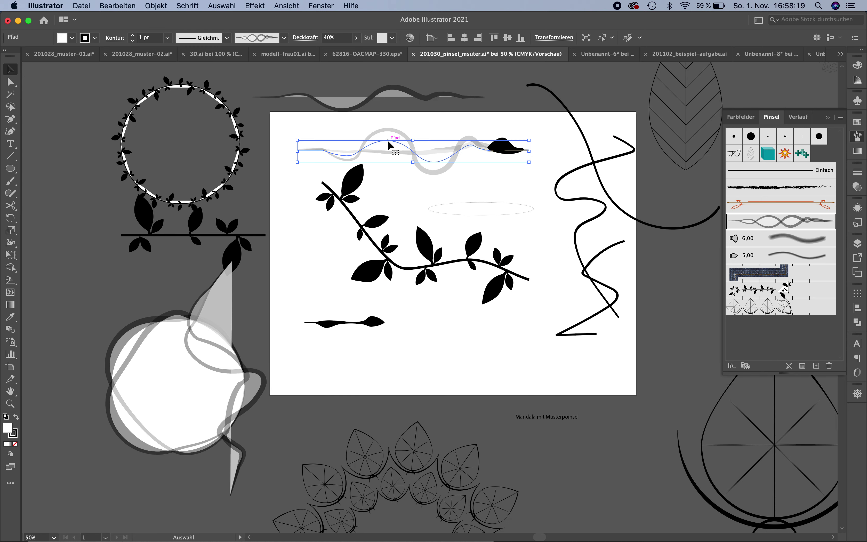
key(super+z)
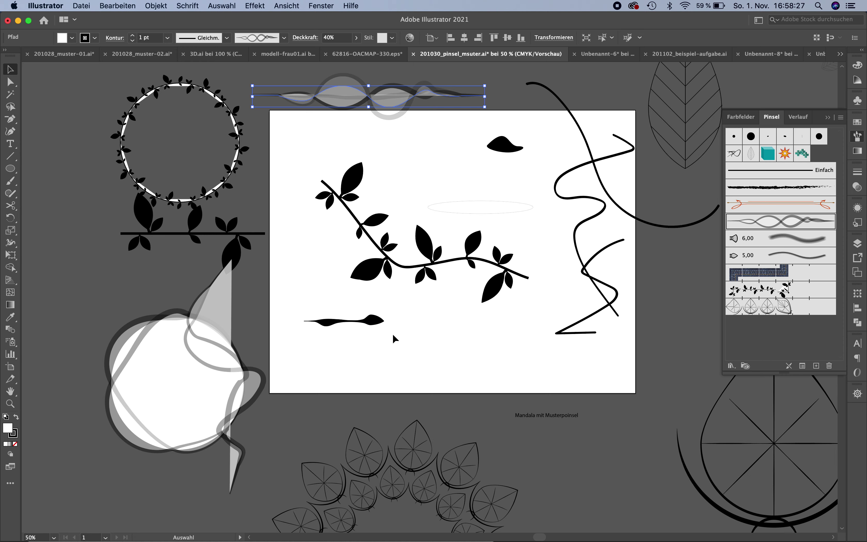
scroll(394, 337, down, 10)
scroll(394, 337, right, 8)
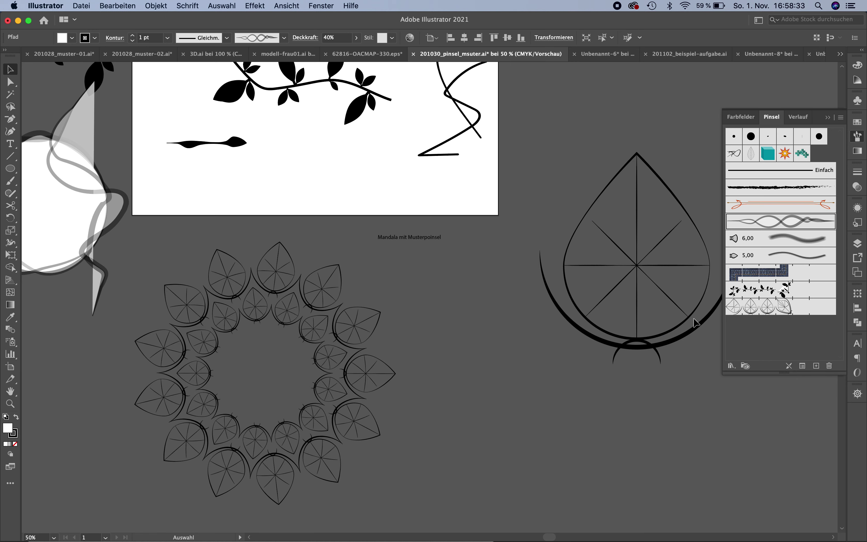
Step: Create a new landscape US Letter print document, Unbenannt-10
key(super+n)
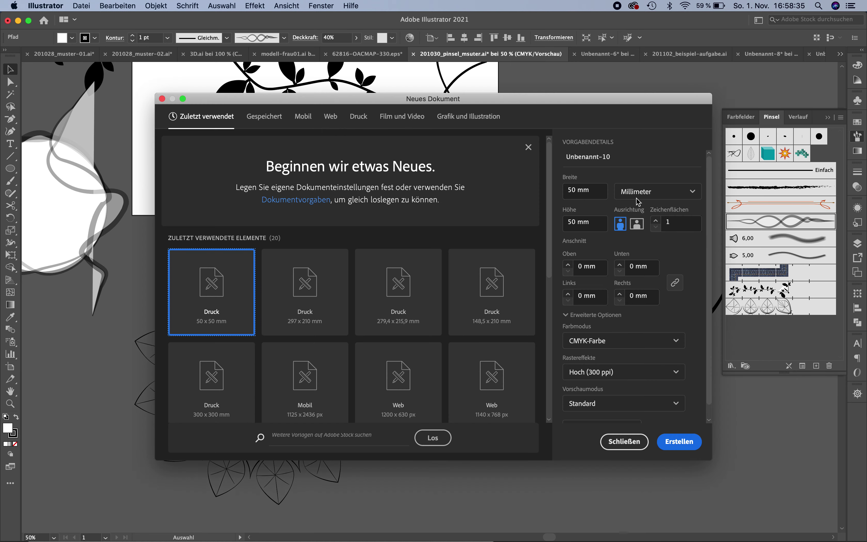
click(358, 117)
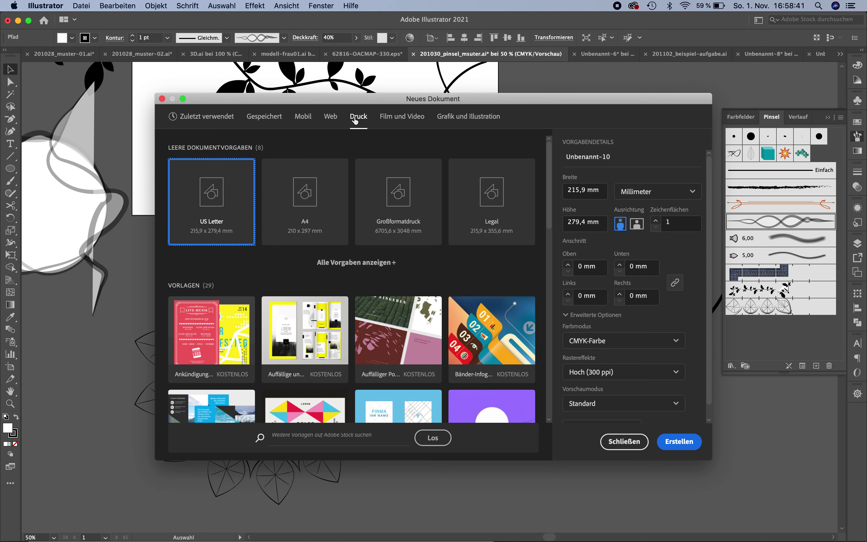
click(635, 225)
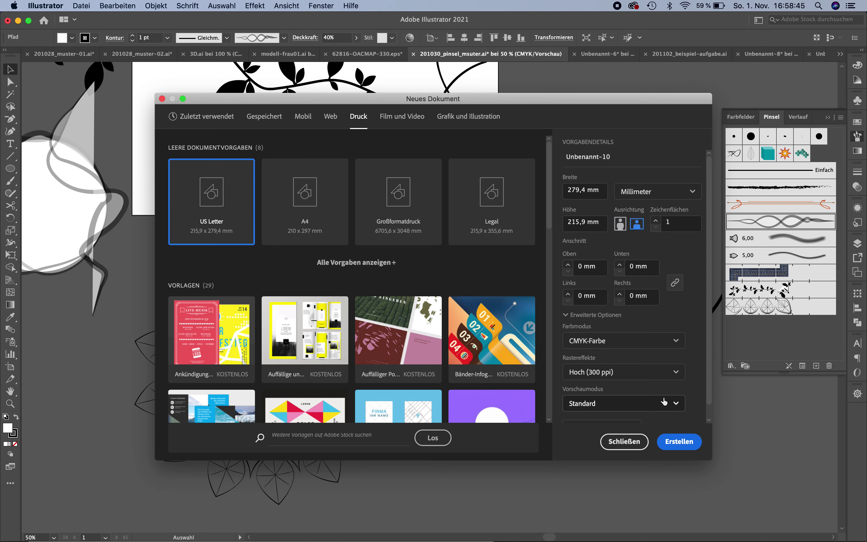
click(673, 443)
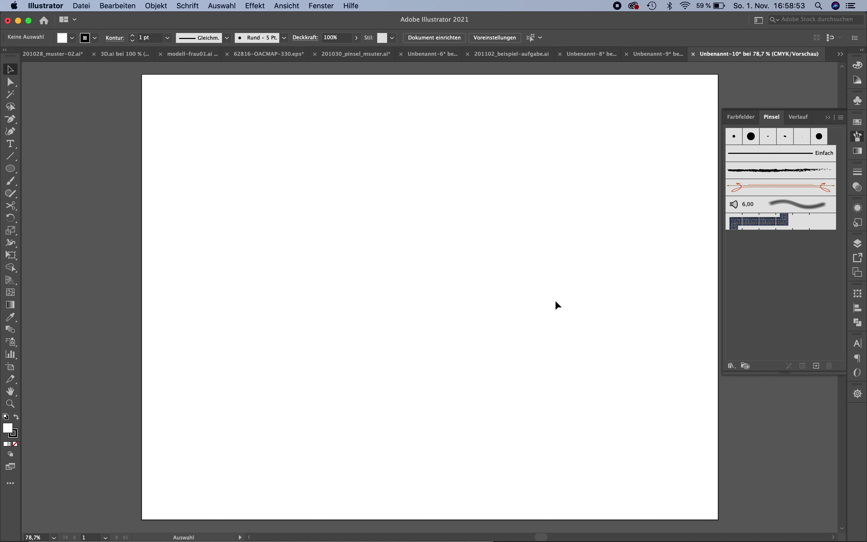
click(817, 366)
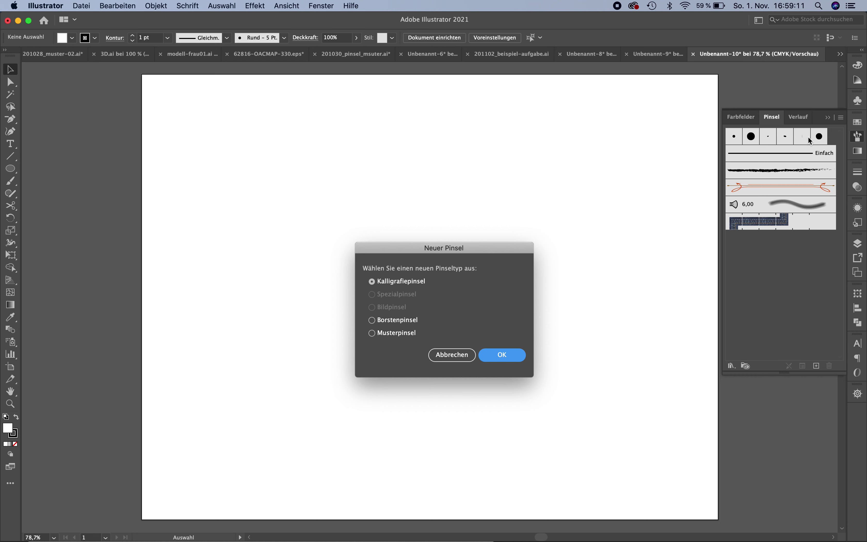
click(405, 323)
click(466, 357)
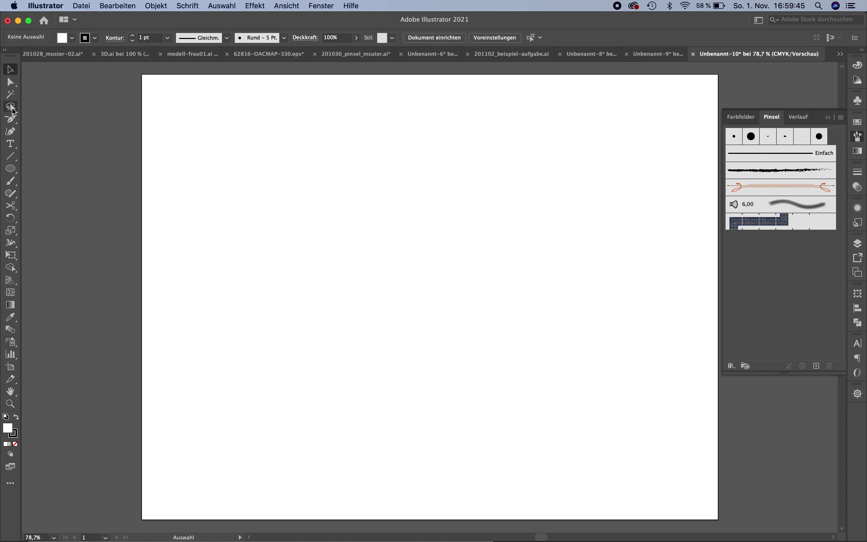
Step: Draw a horizontal line across the middle of the page and thicken its black stroke
click(10, 156)
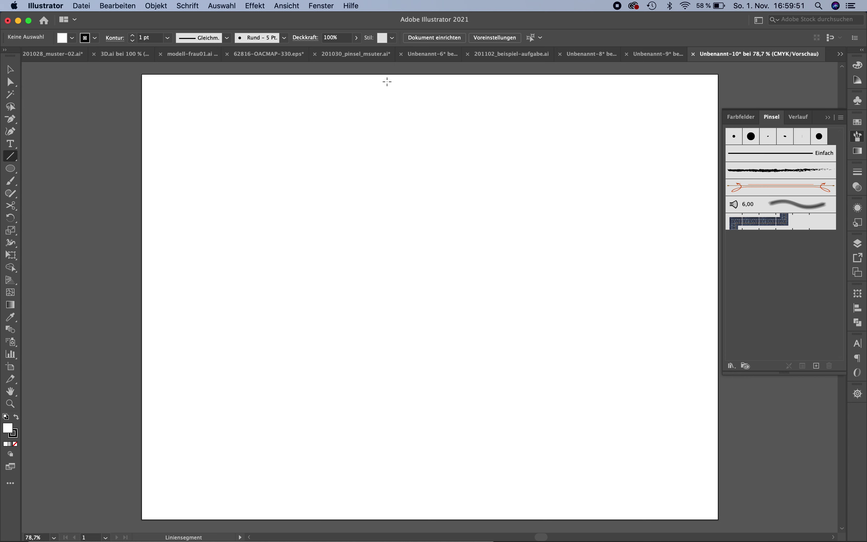
drag(282, 266, 542, 265)
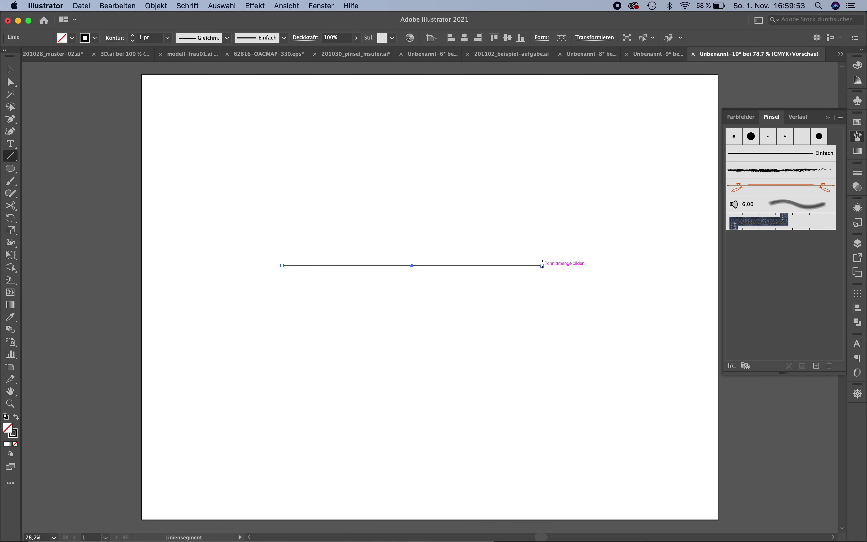
click(11, 70)
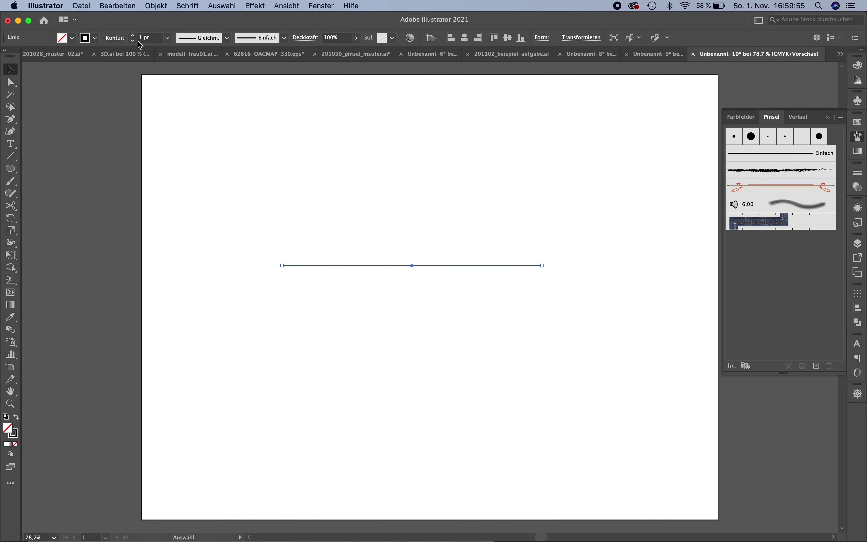
click(133, 35)
click(132, 36)
Step: Raise the line's stroke weight to 13 pt and reselect it after previewing
click(132, 35)
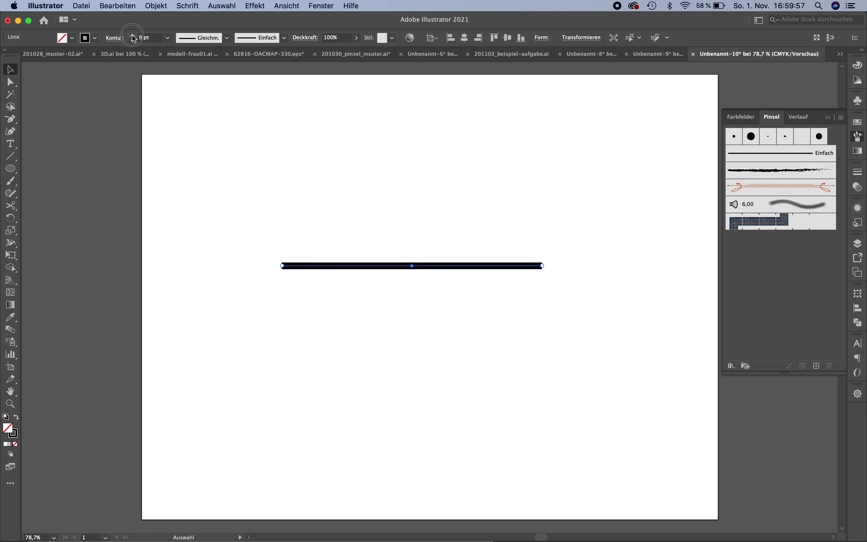
click(132, 35)
click(441, 186)
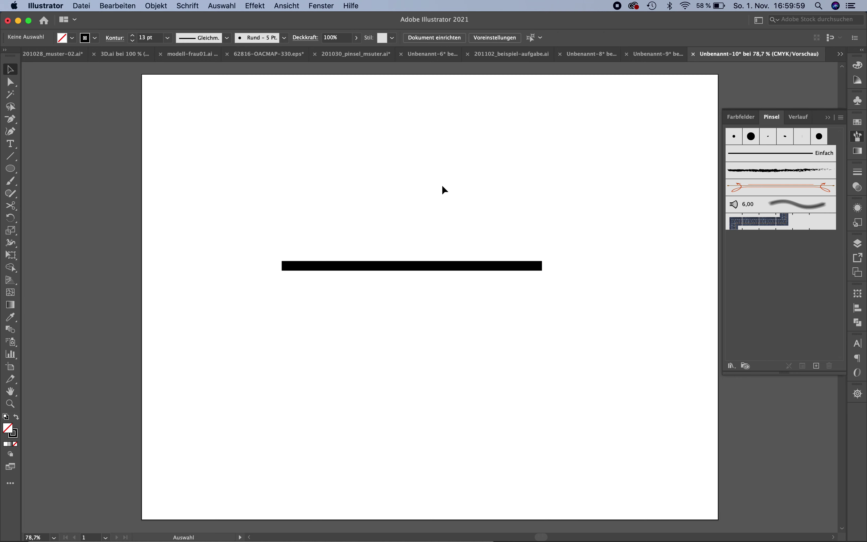
click(412, 266)
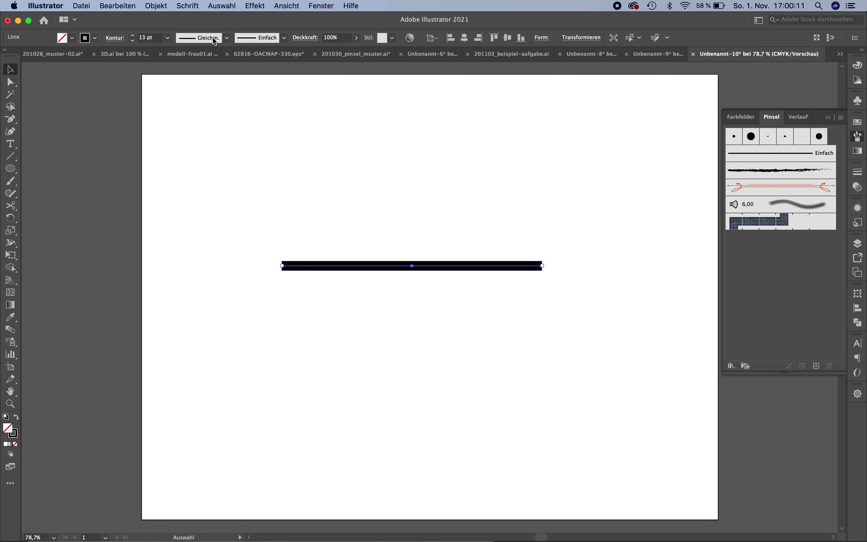
Step: Try the double-bulge and dome width profiles, then apply the tapered leaf-shaped profile
click(228, 38)
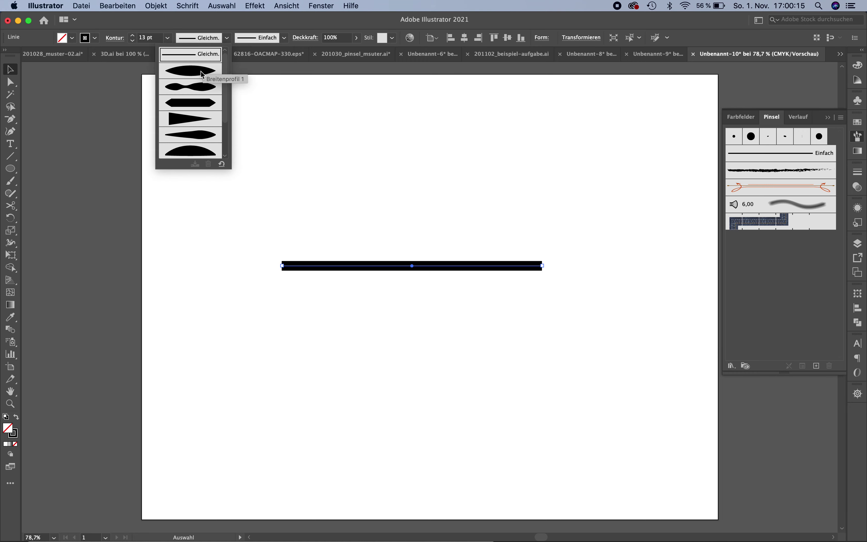
click(199, 90)
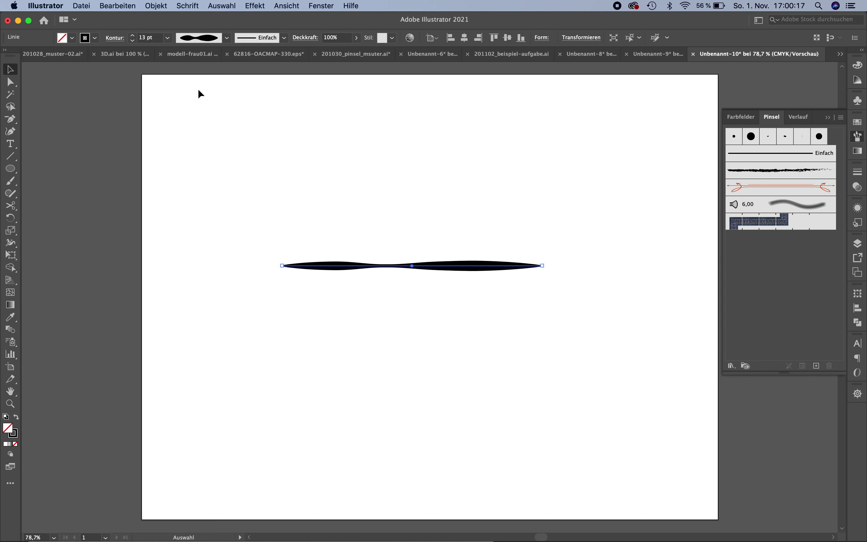
click(227, 38)
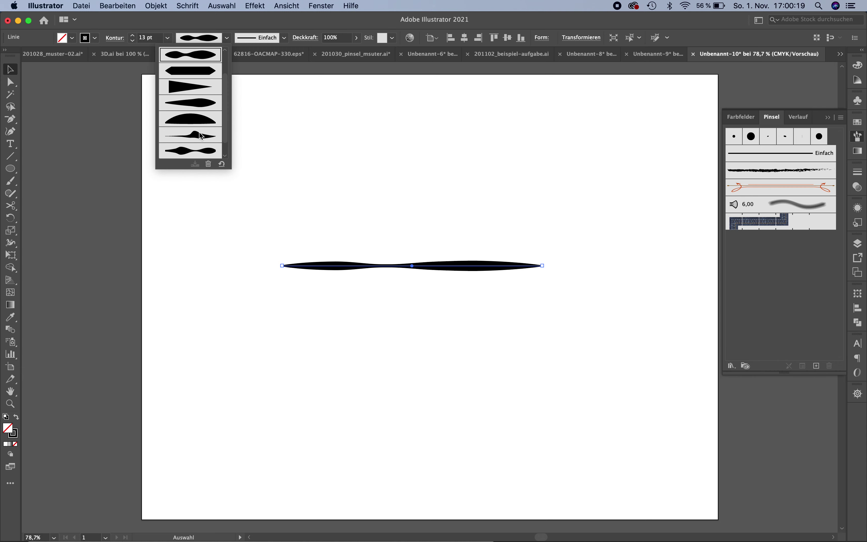
click(200, 120)
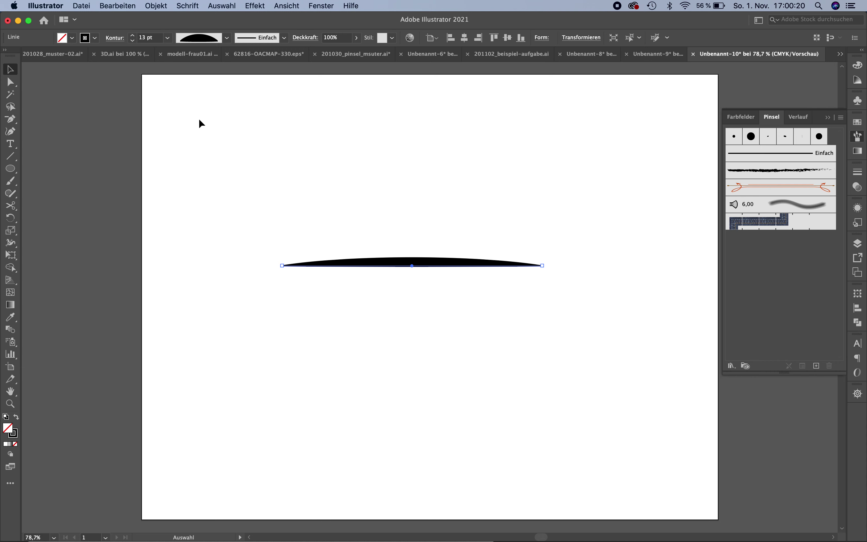
click(227, 38)
click(198, 86)
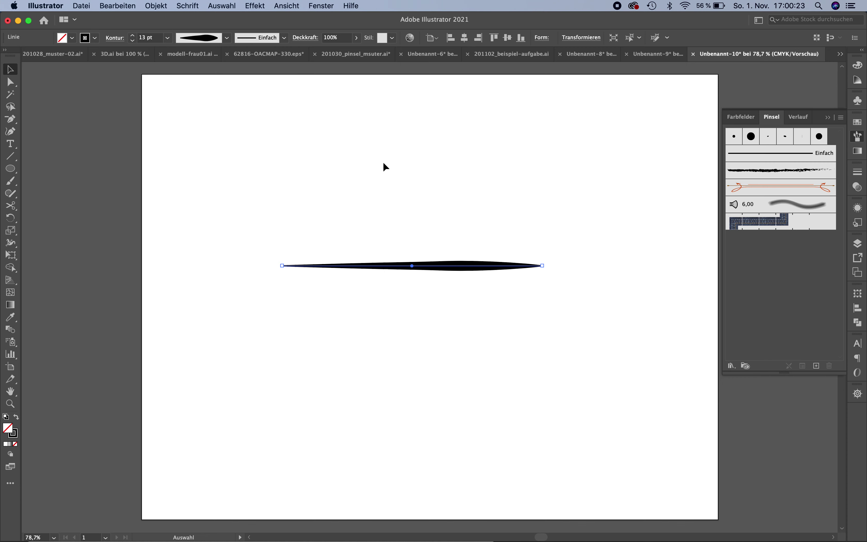
click(390, 165)
click(436, 267)
Step: Drag width points along the line to form uneven bulges, including a small peak near the right end
click(16, 247)
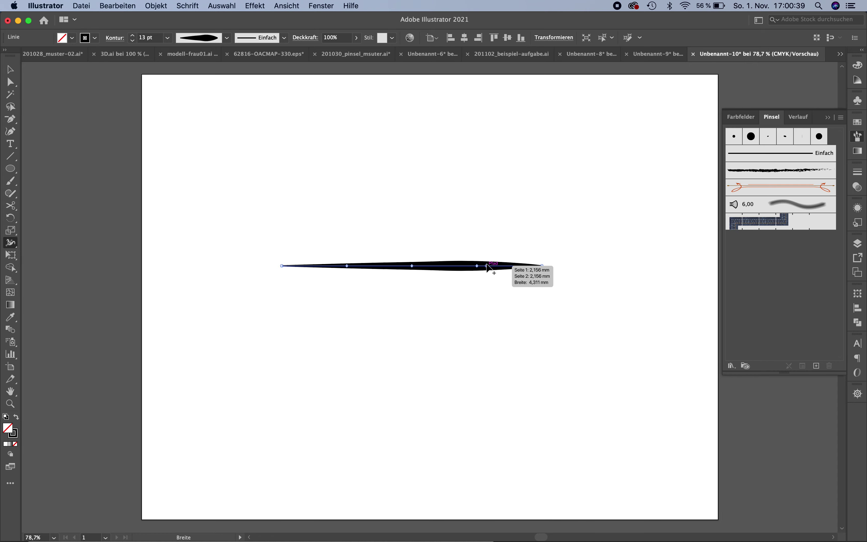
drag(358, 267, 502, 269)
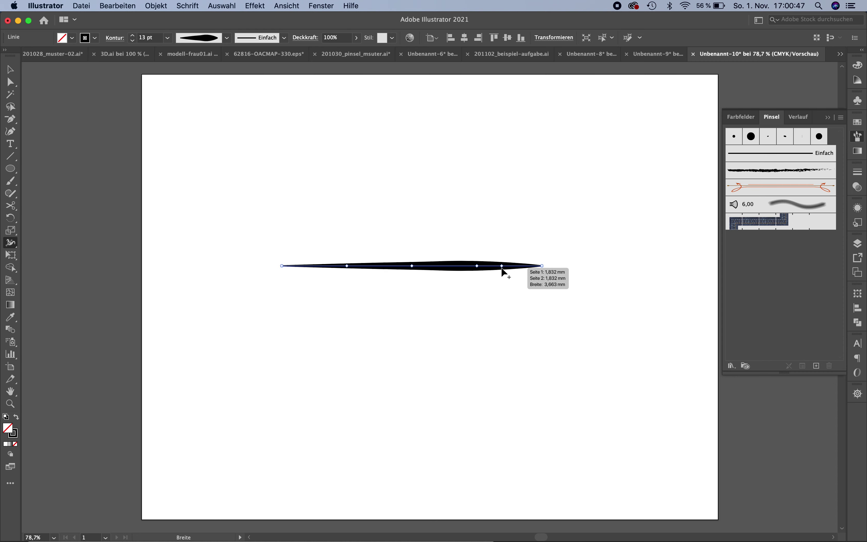
mouse_move(501, 267)
mouse_down()
mouse_move(503, 278)
mouse_move(502, 271)
mouse_up()
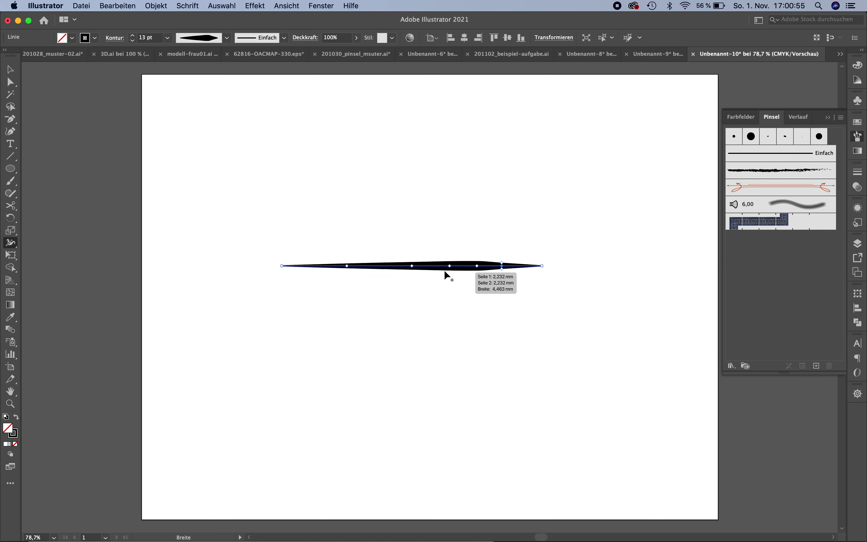
drag(443, 266, 444, 258)
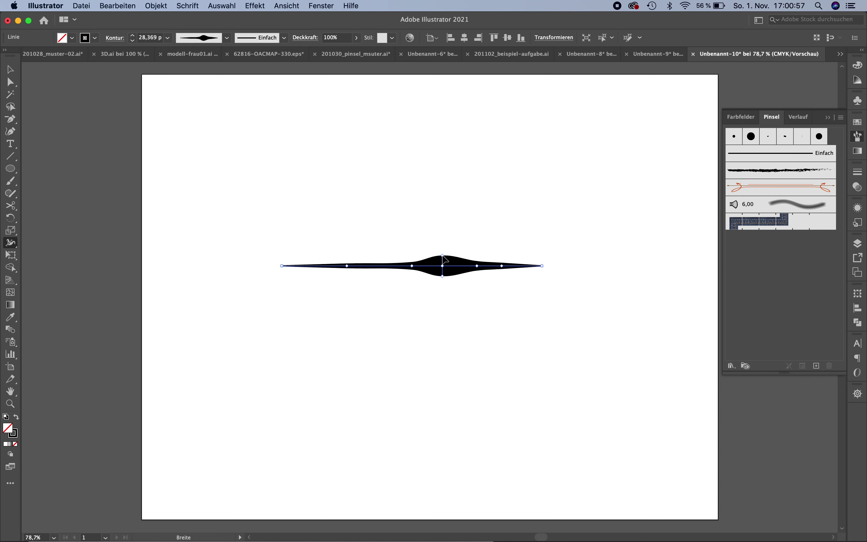
drag(373, 265, 373, 274)
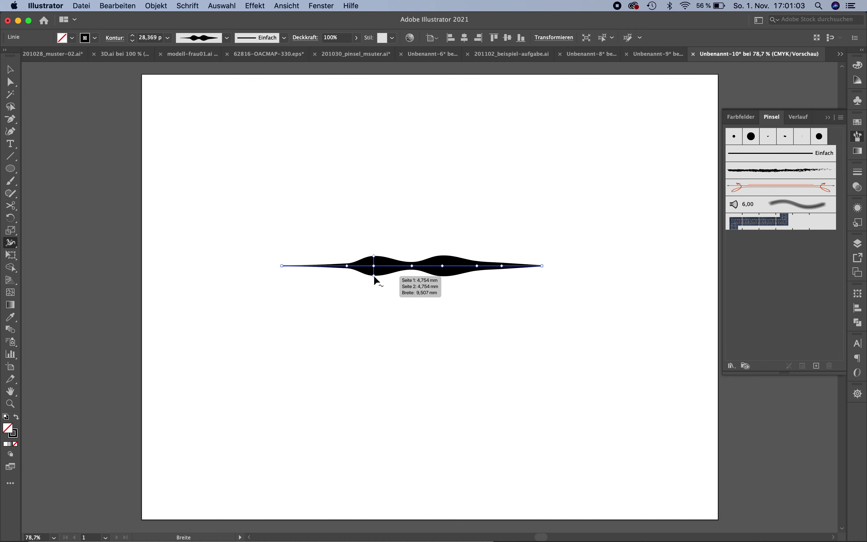
drag(374, 276, 374, 293)
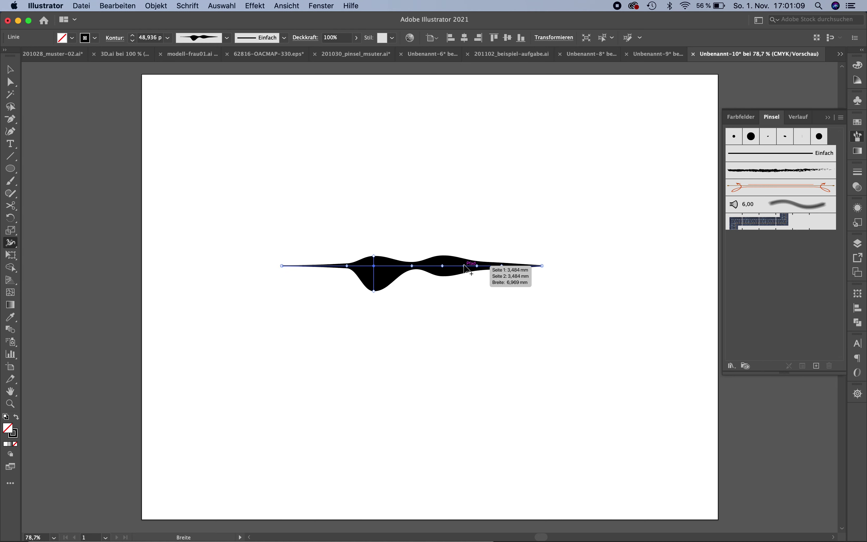
mouse_move(501, 266)
mouse_down()
mouse_move(502, 252)
mouse_move(518, 262)
mouse_up()
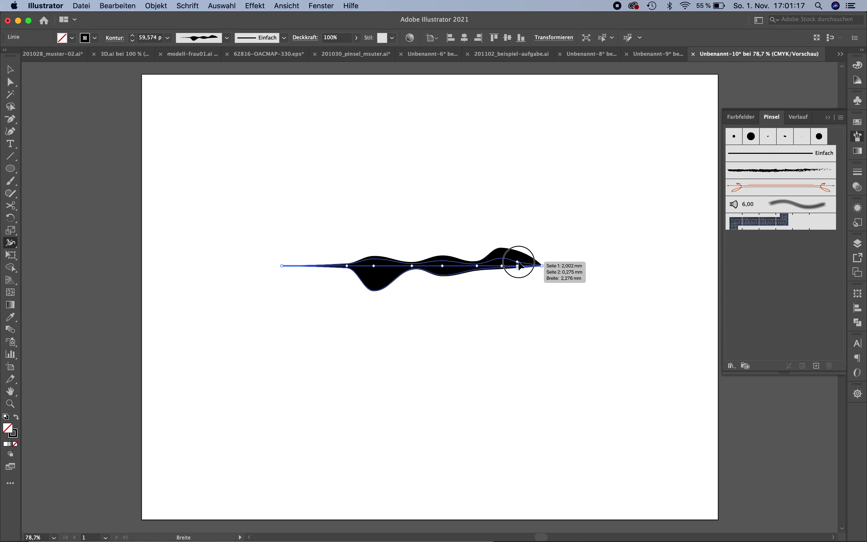
drag(518, 263, 518, 265)
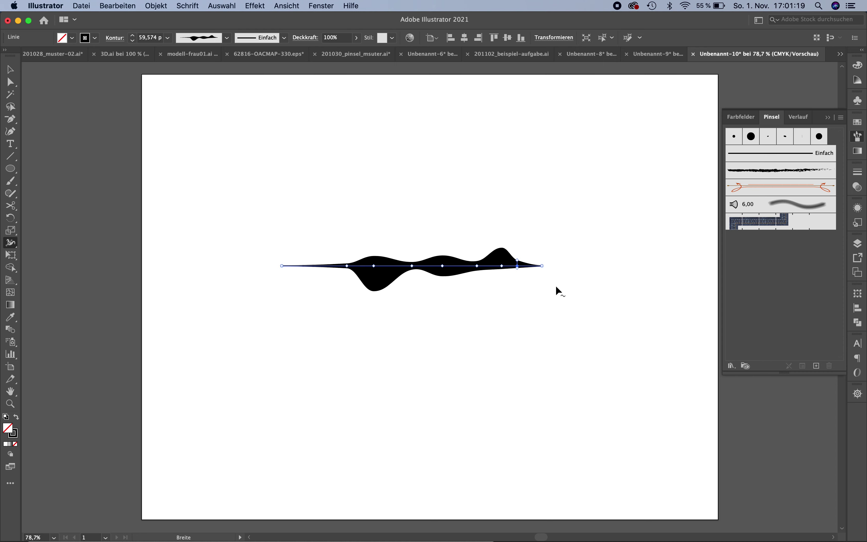
click(10, 69)
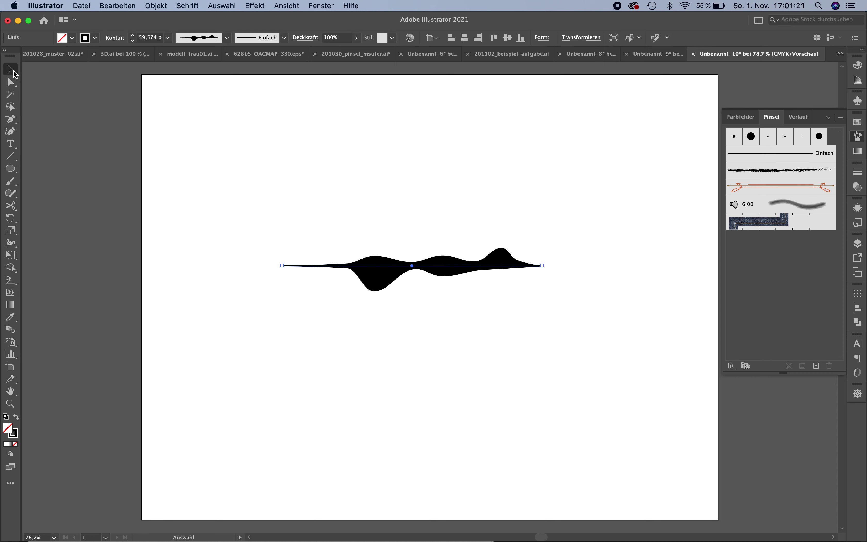
Step: Marquee-select the wavy stroke, move it toward the upper left, and start a new brush from it
click(258, 142)
drag(236, 194, 609, 311)
drag(501, 265, 430, 184)
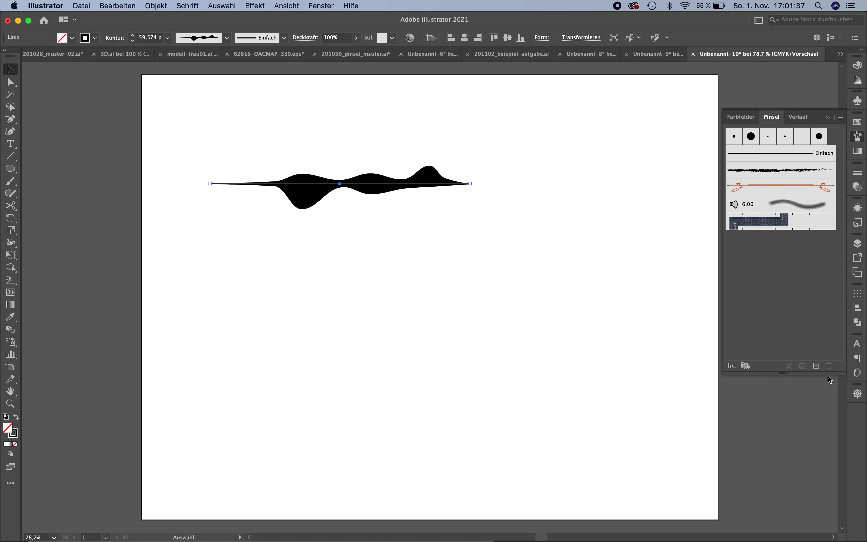
click(821, 368)
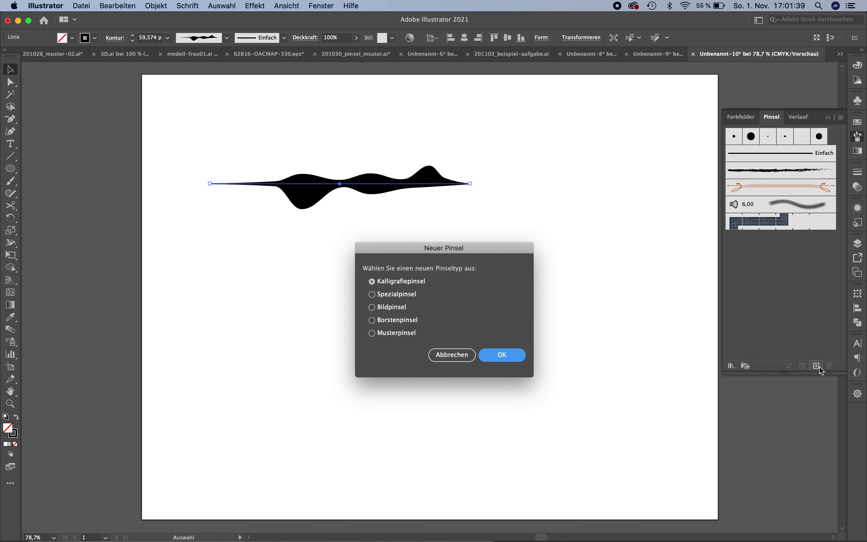
Step: Make the wavy shape a Bildpinsel art brush named 'test 1' and review its width choices
click(402, 298)
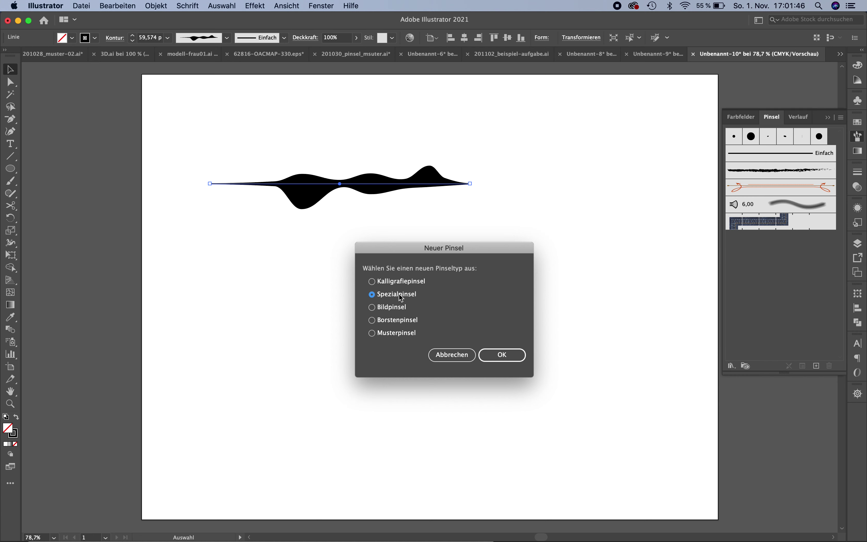
click(402, 307)
click(494, 354)
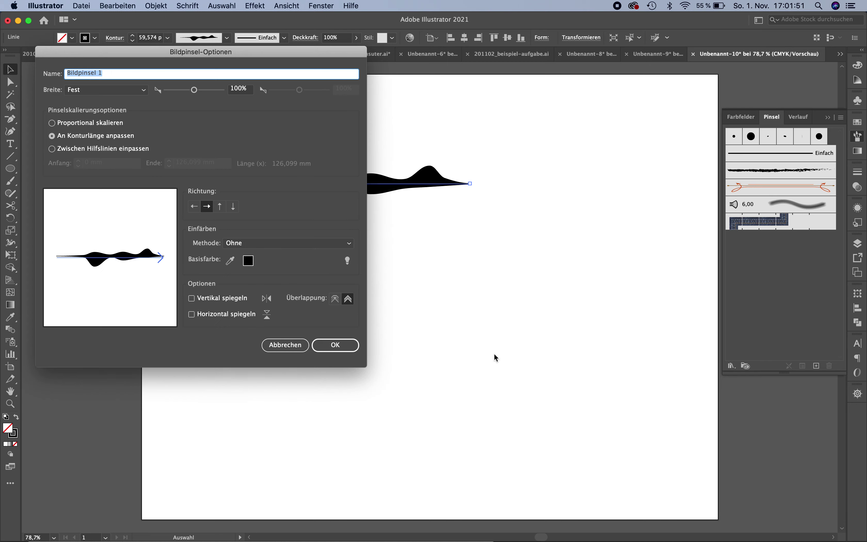
mouse_move(172, 56)
mouse_down()
mouse_move(590, 113)
mouse_move(607, 90)
mouse_up()
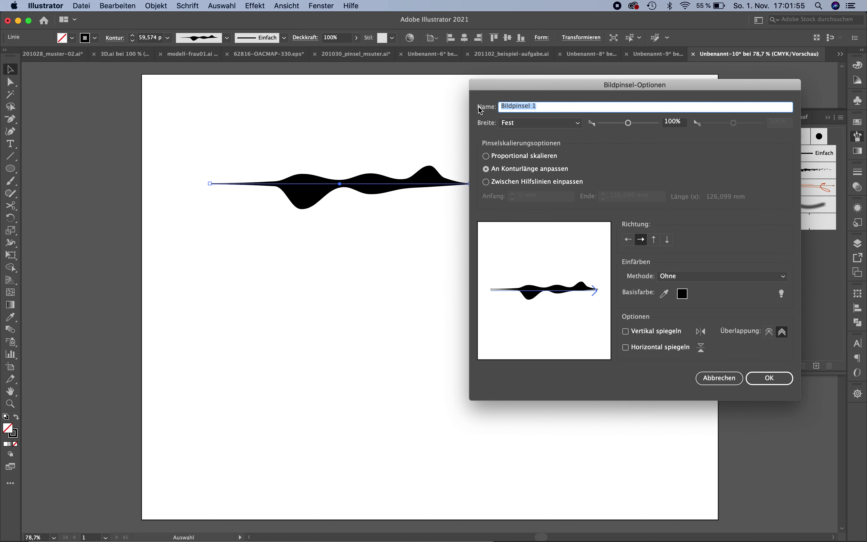
text(test)
click(552, 126)
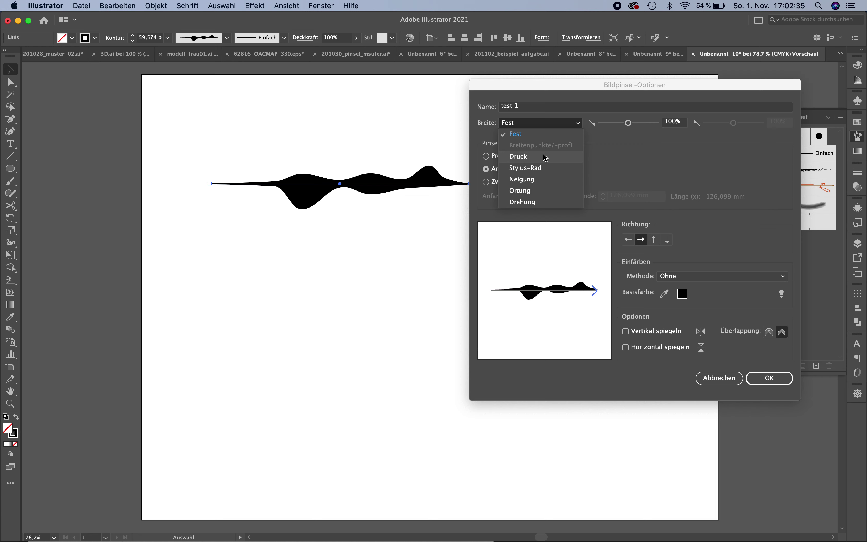
Step: Keep Fest width and stretch-to-length, set colorization to Farbton-Verschieb., and create the brush
click(637, 154)
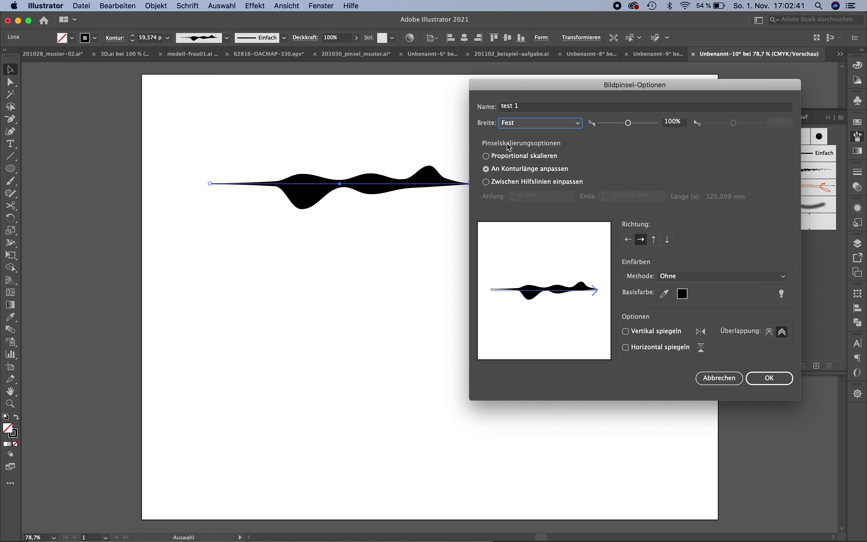
click(523, 158)
click(526, 171)
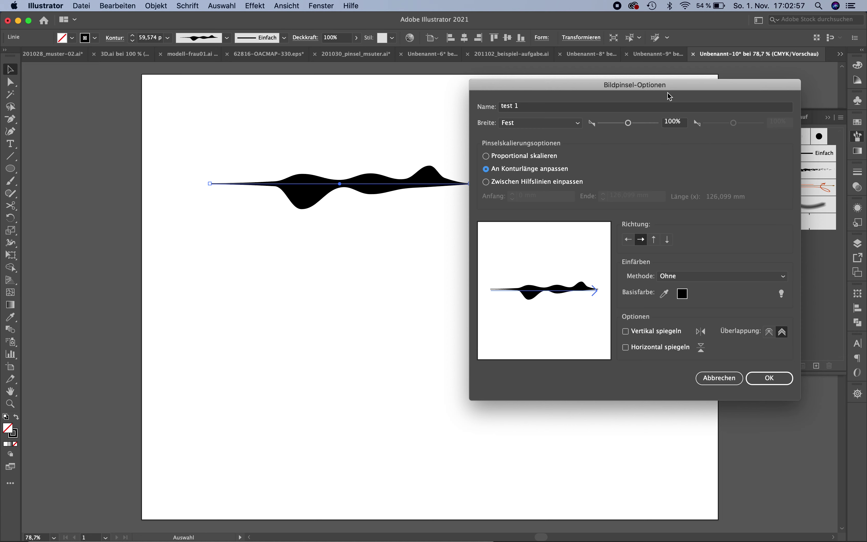
click(681, 283)
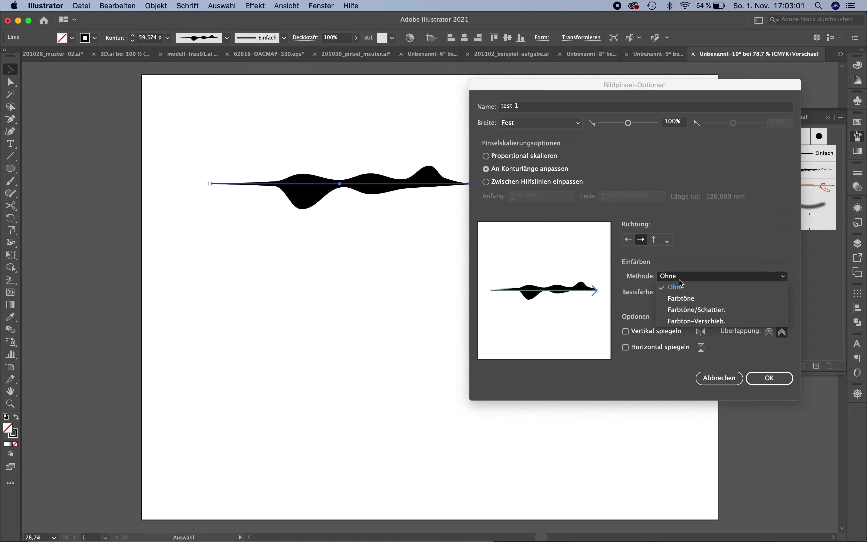
click(712, 321)
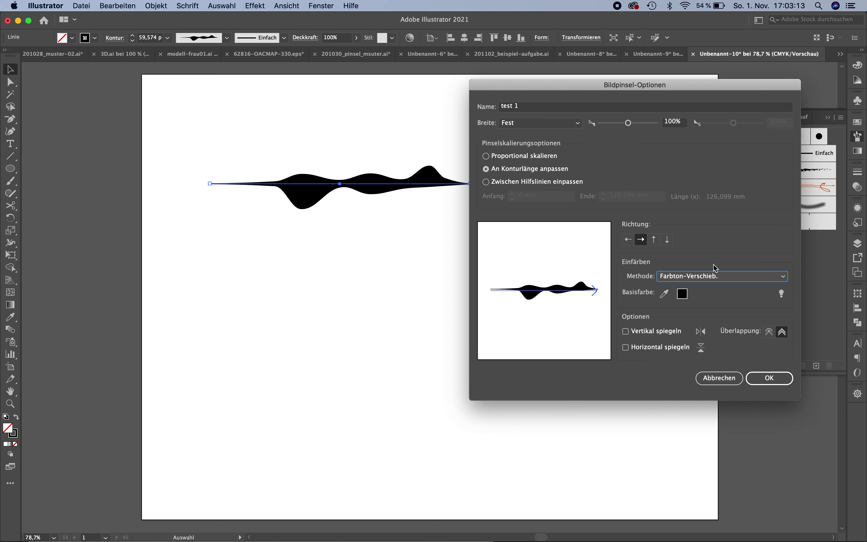
click(782, 385)
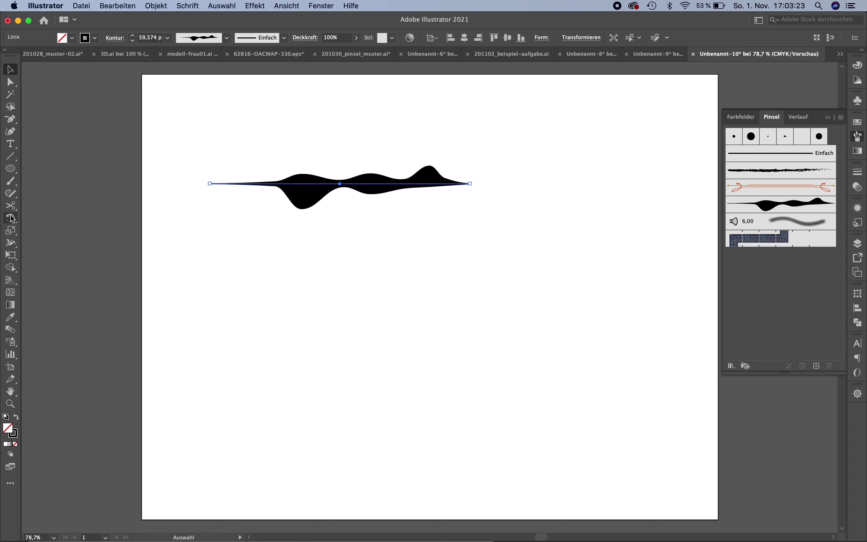
Step: Paint a wavy curve across the lower artboard with the test 1 brush and select it
click(10, 182)
mouse_move(205, 334)
mouse_down()
mouse_move(344, 372)
mouse_move(535, 351)
mouse_up()
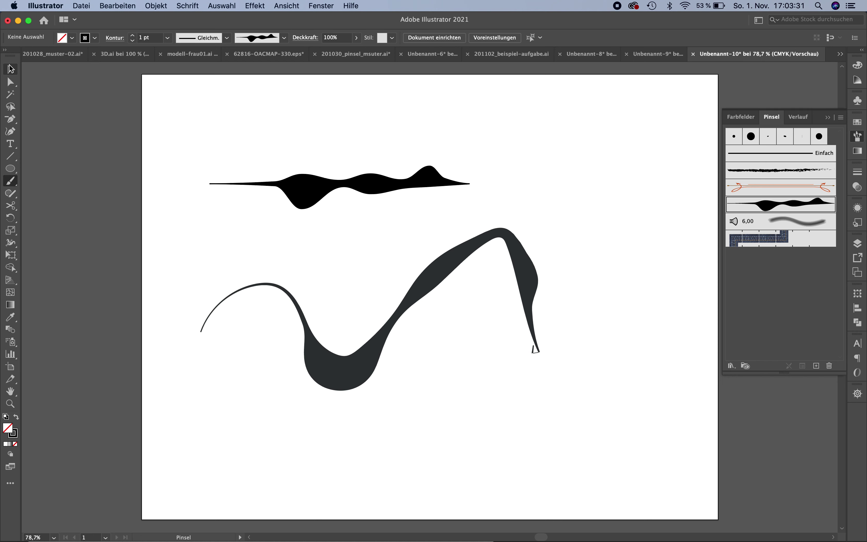
click(10, 69)
click(338, 368)
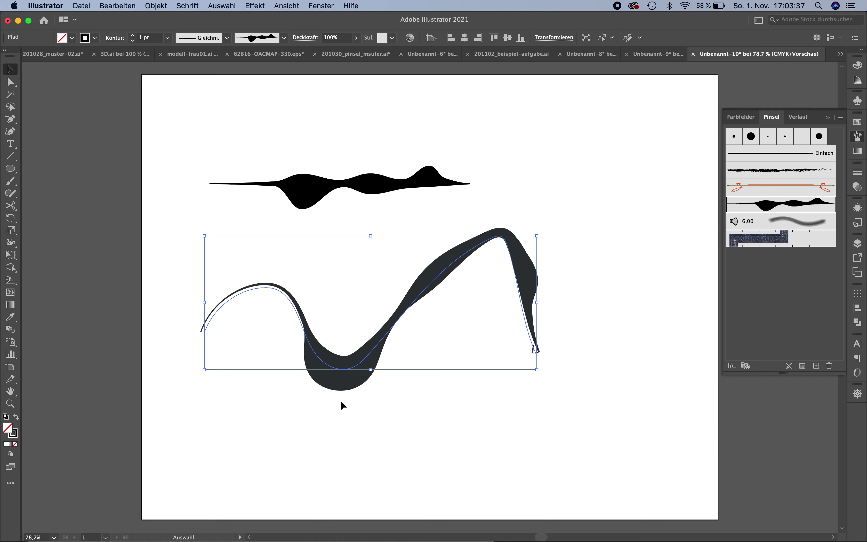
Step: Try several spectrum colours on the test 1 stroke, settle on blue, then reselect it
click(17, 432)
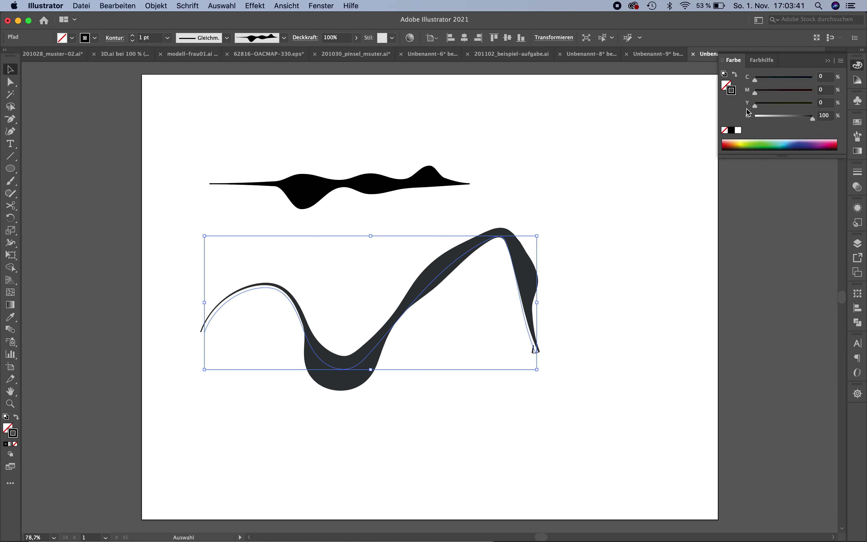
click(759, 143)
click(785, 144)
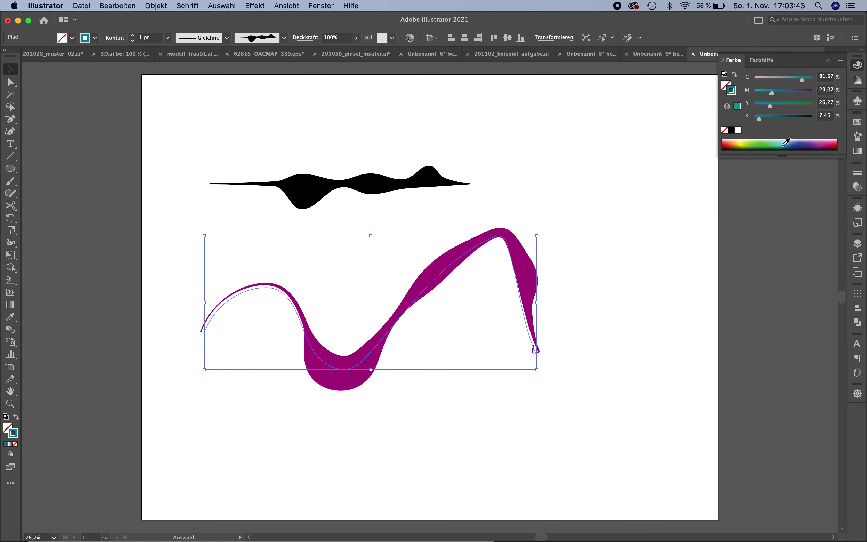
click(805, 142)
click(818, 141)
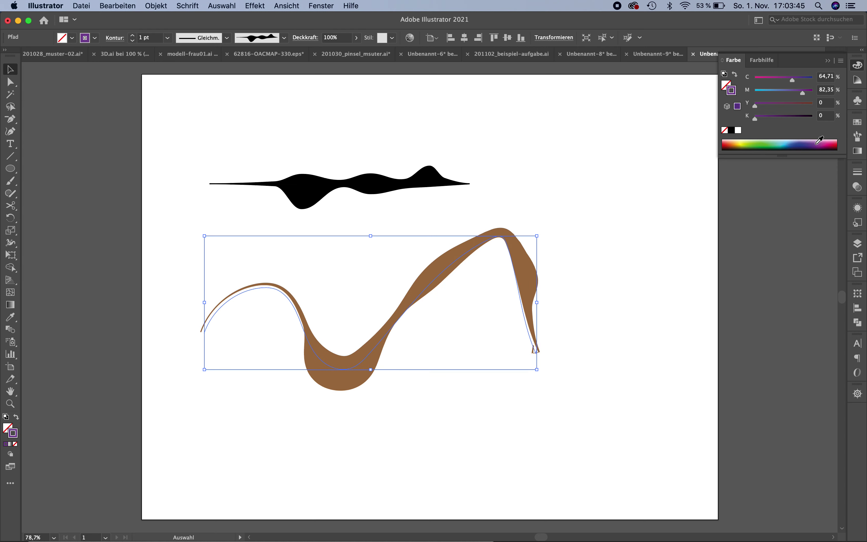
click(840, 139)
click(781, 143)
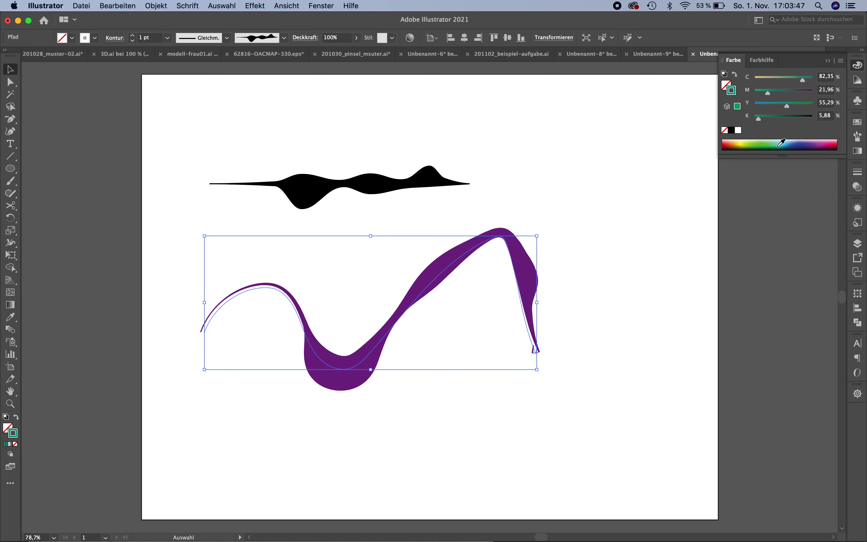
click(766, 142)
click(751, 139)
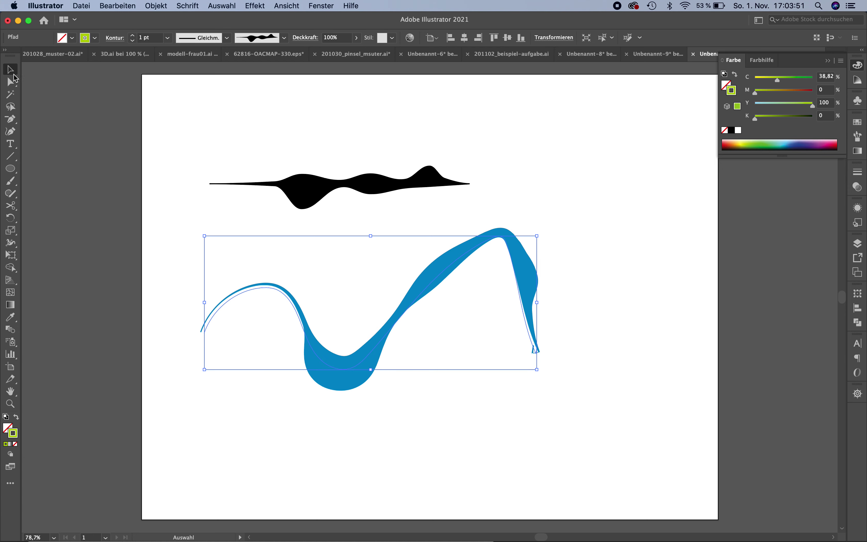
click(180, 97)
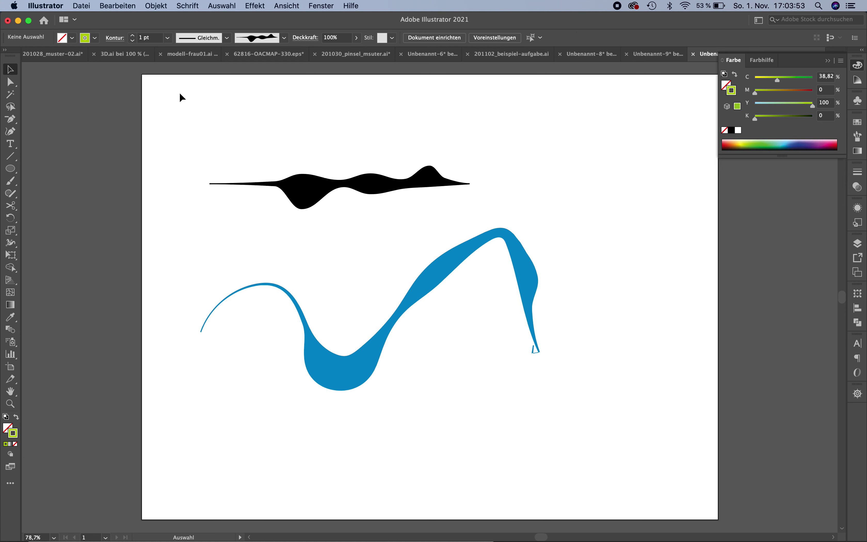
click(451, 267)
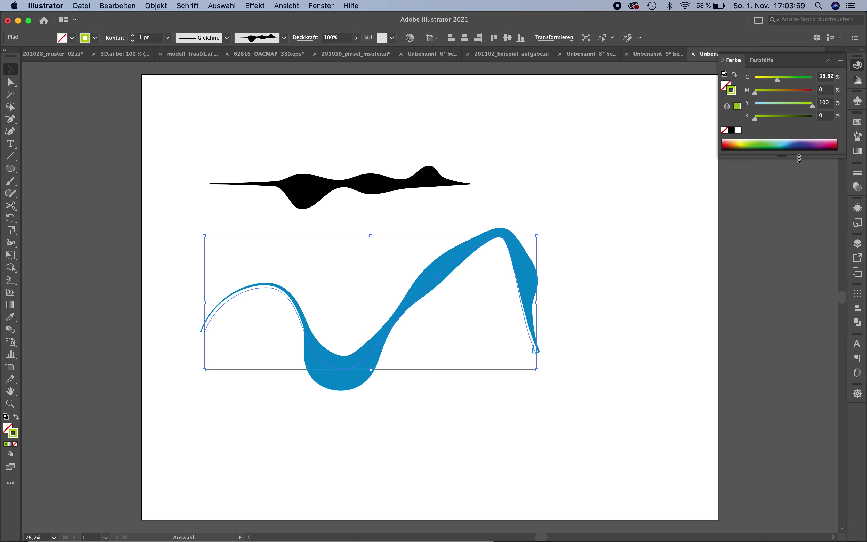
Step: Set the test 1 art brush to stretch between guides at 49,522 and 97,111 mm
click(858, 136)
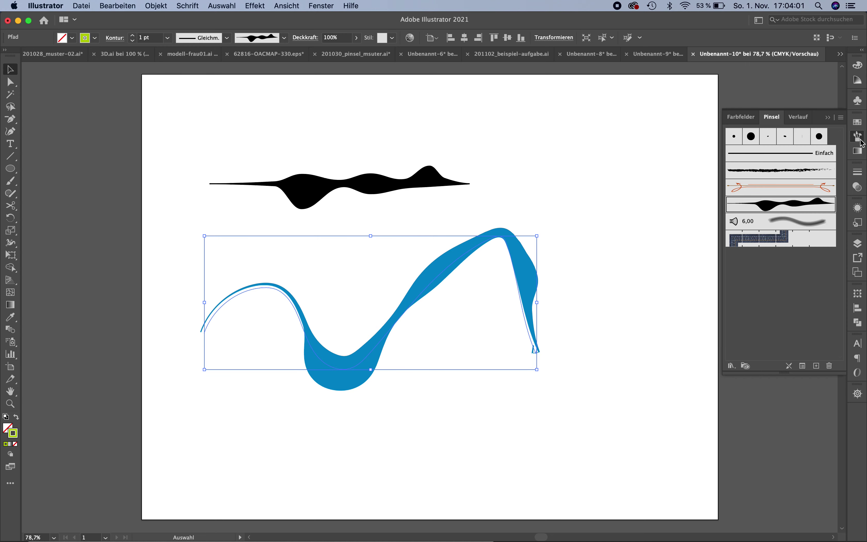
double_click(799, 205)
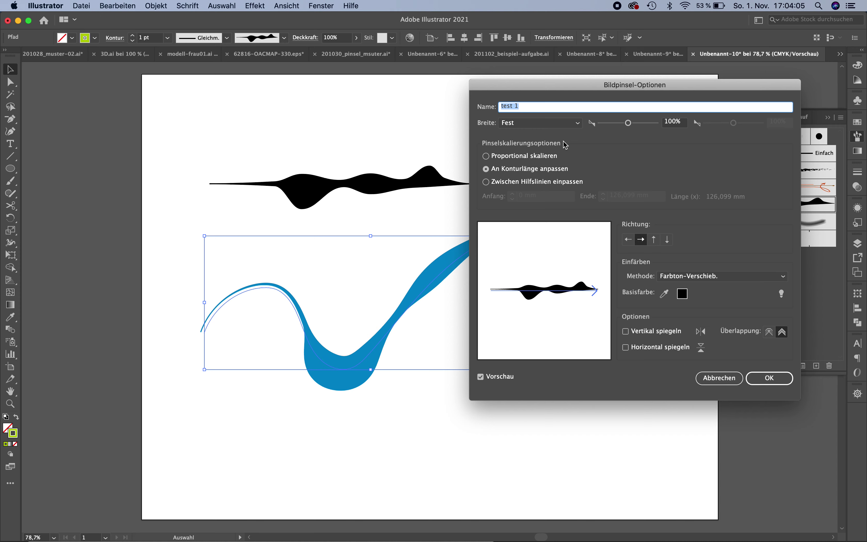
drag(548, 87, 673, 49)
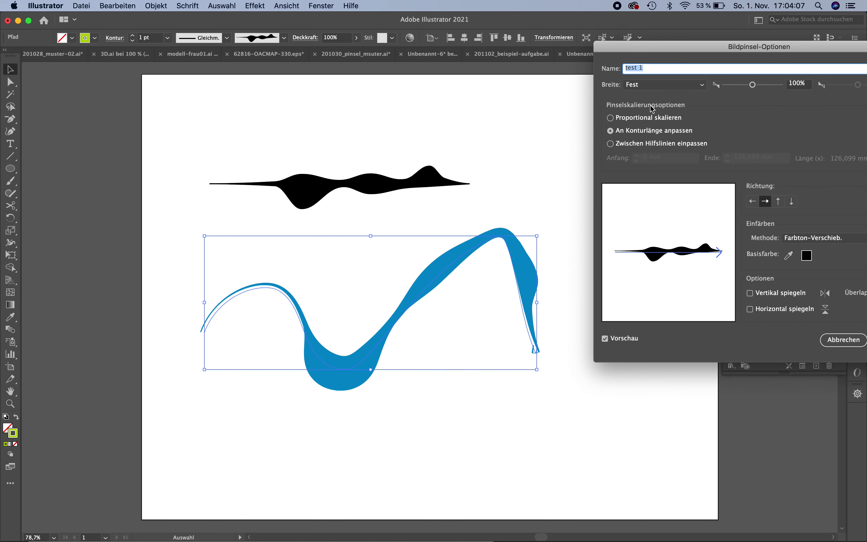
click(646, 117)
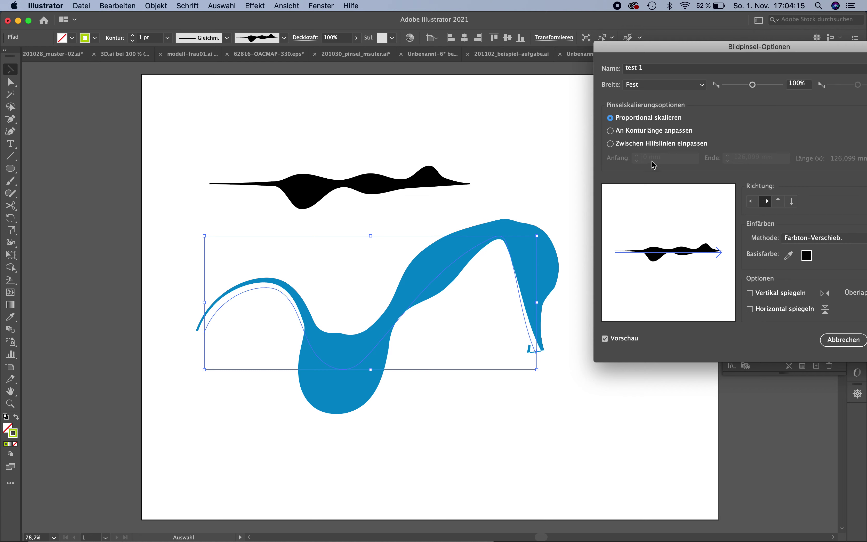
click(650, 143)
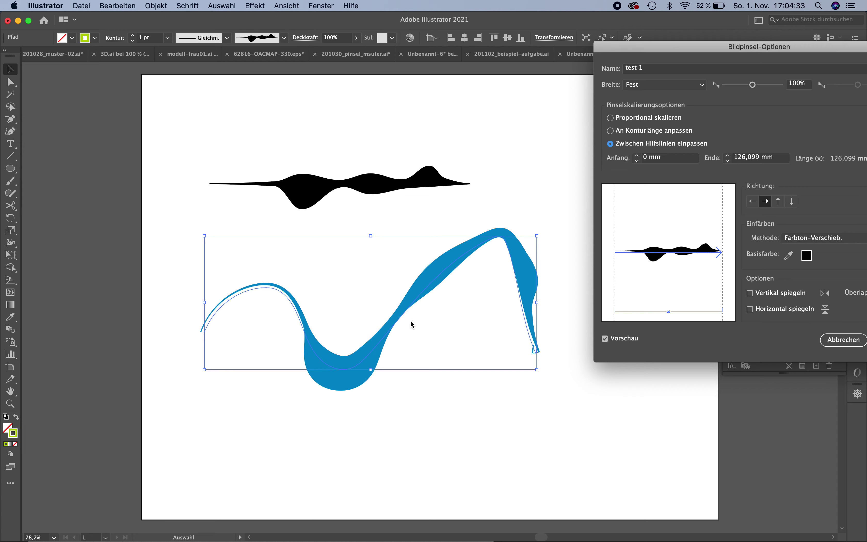
drag(722, 226, 697, 230)
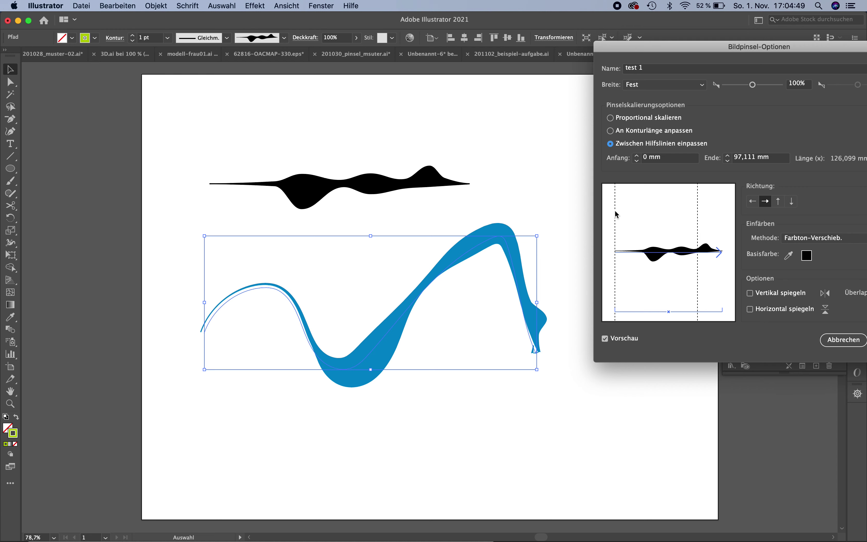
drag(615, 215, 669, 214)
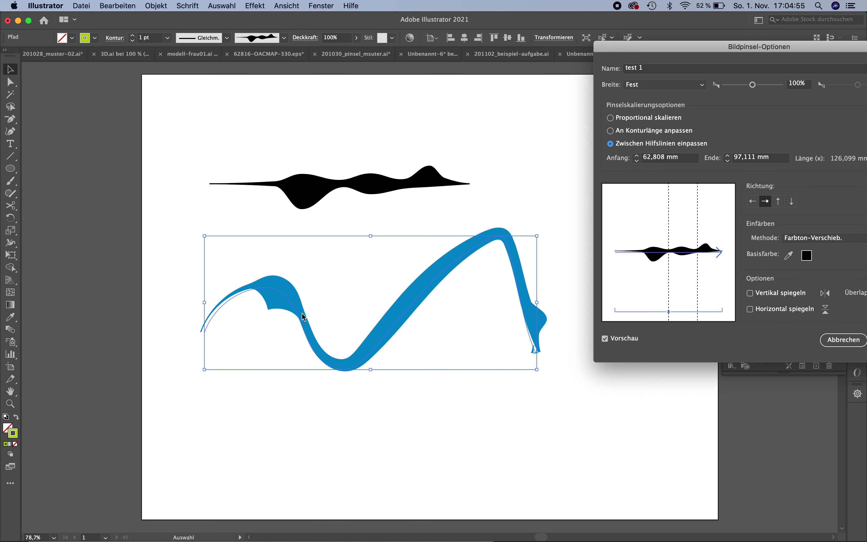
click(636, 131)
drag(669, 218, 658, 217)
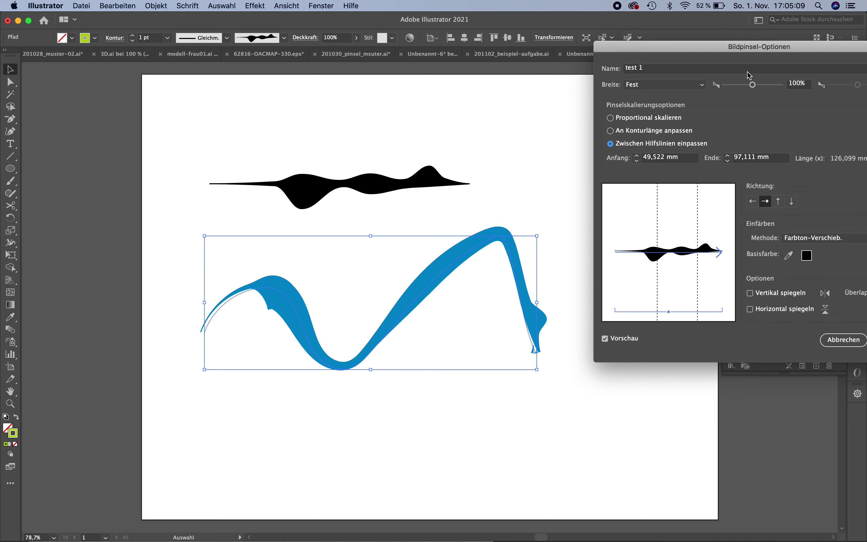
Step: Confirm the brush options, apply them to existing strokes, and deselect the blue path
drag(741, 49, 464, 81)
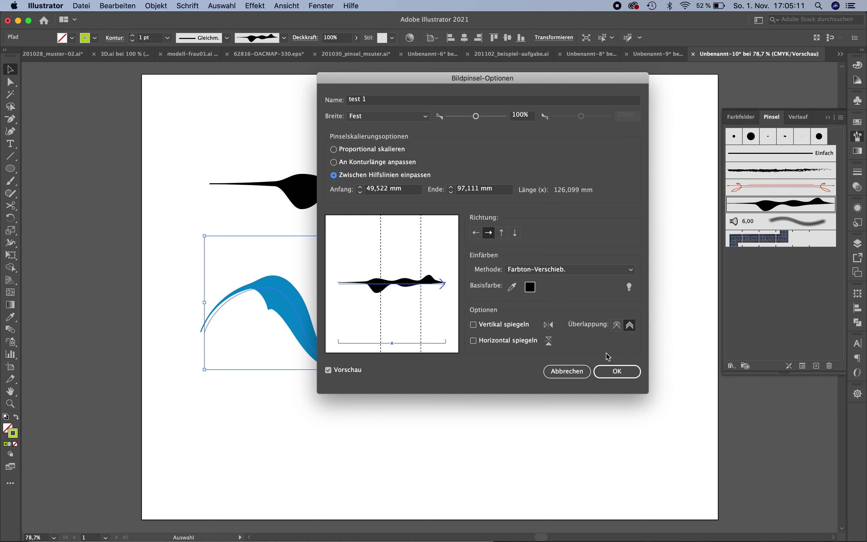
click(613, 367)
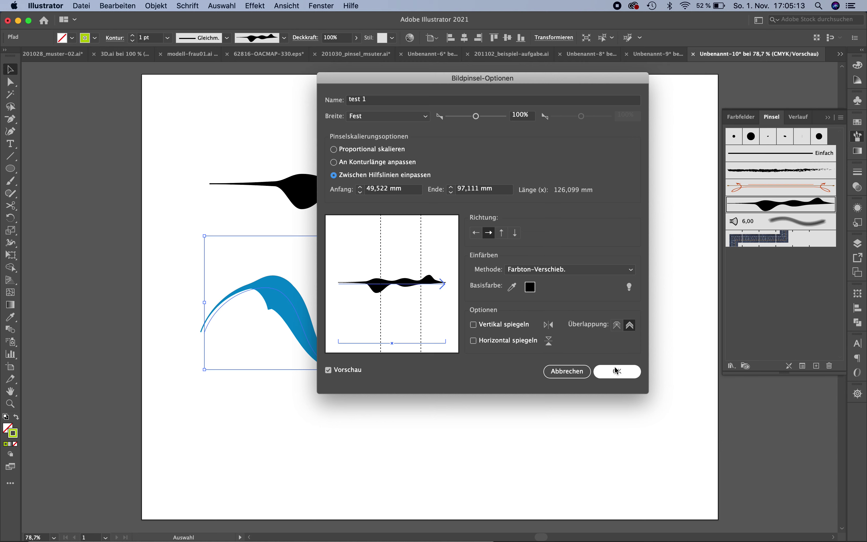
click(617, 371)
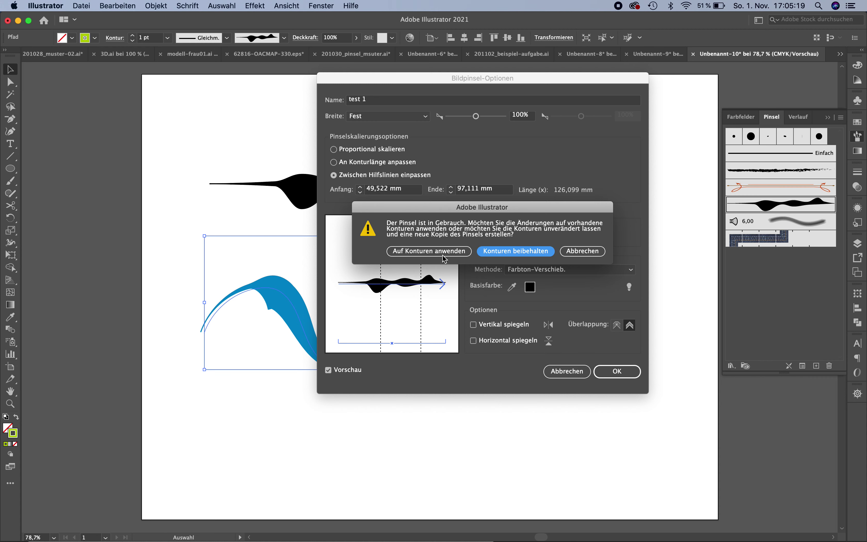
click(418, 255)
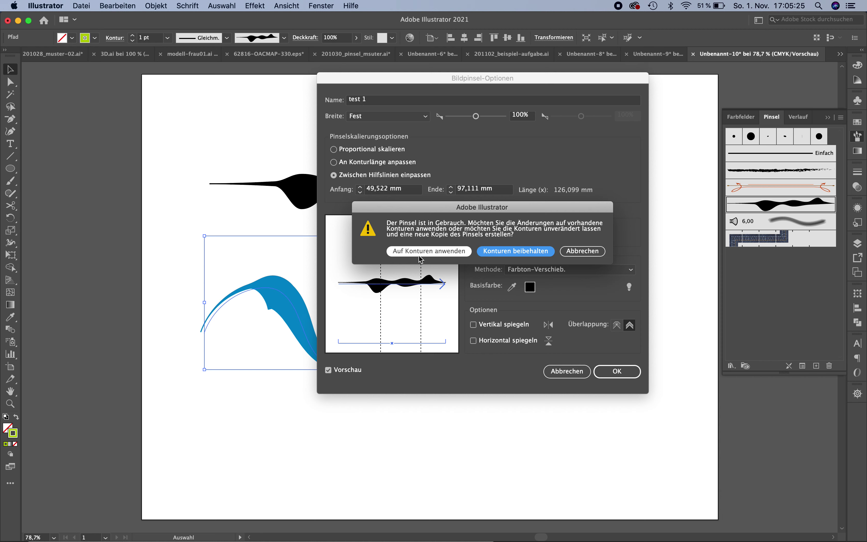
click(418, 255)
click(586, 158)
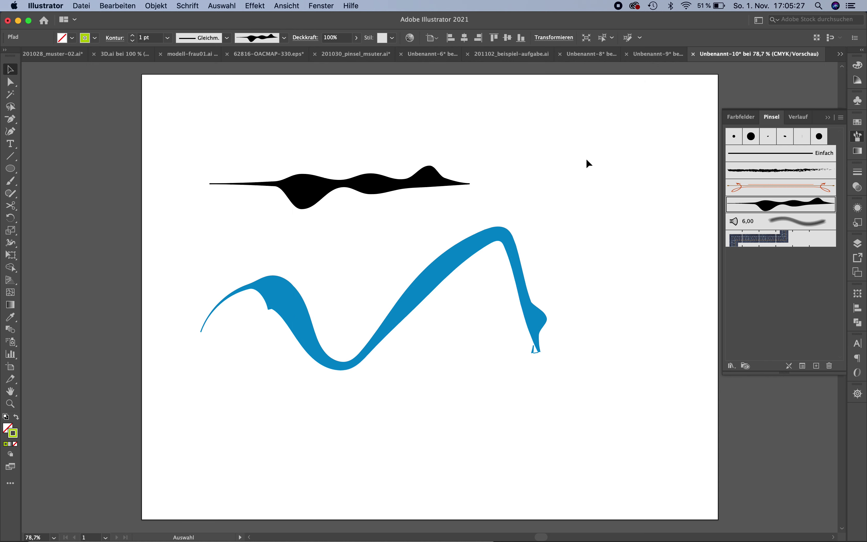
Step: Move the blue brush path up and right to overlap the black wavy shape's end
drag(518, 294, 657, 138)
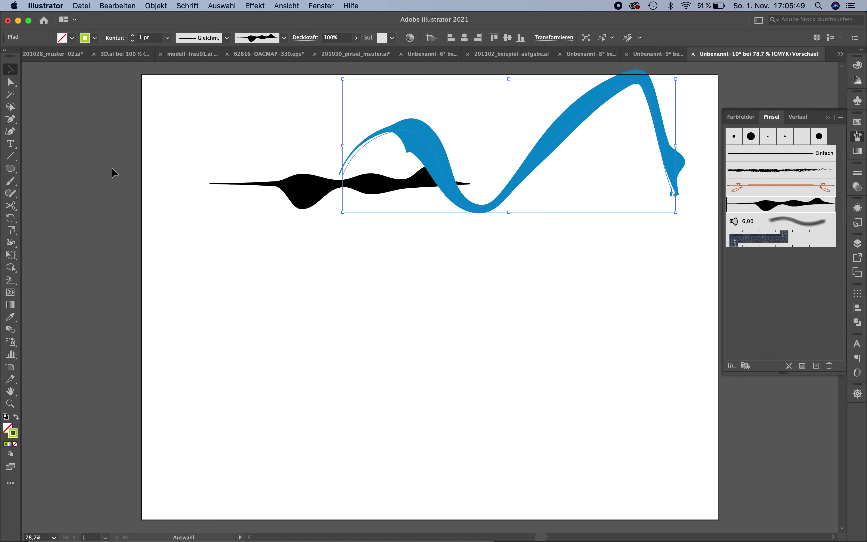
click(12, 168)
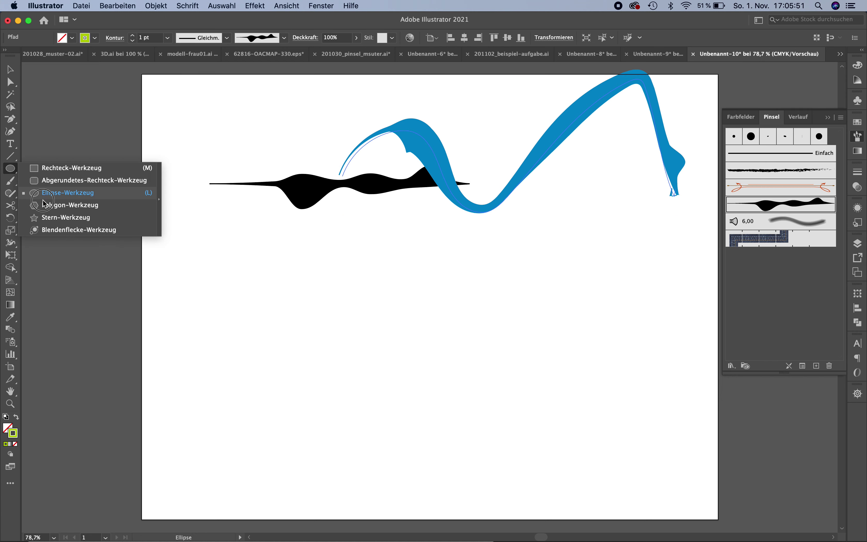
Step: Draw a five-point star below the black shape with Width Profile 2 and a thicker outline
click(66, 217)
click(257, 322)
drag(257, 323, 277, 349)
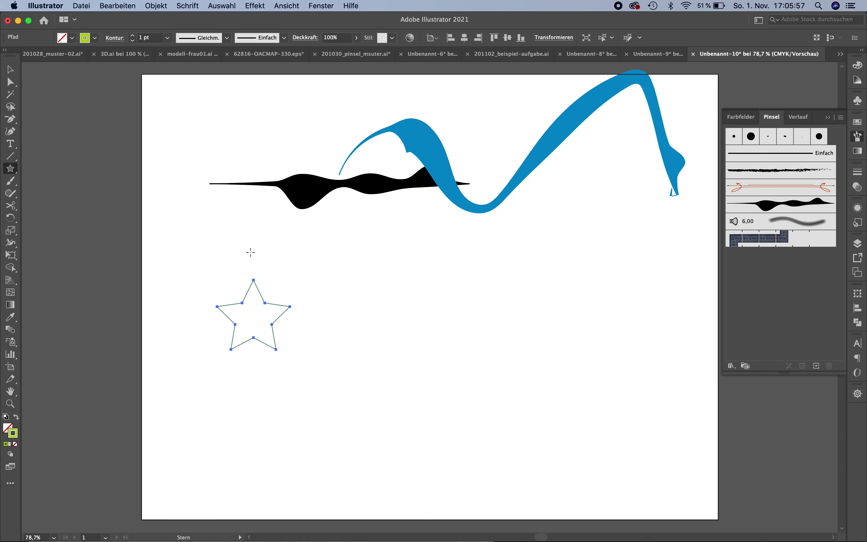
key(super+1)
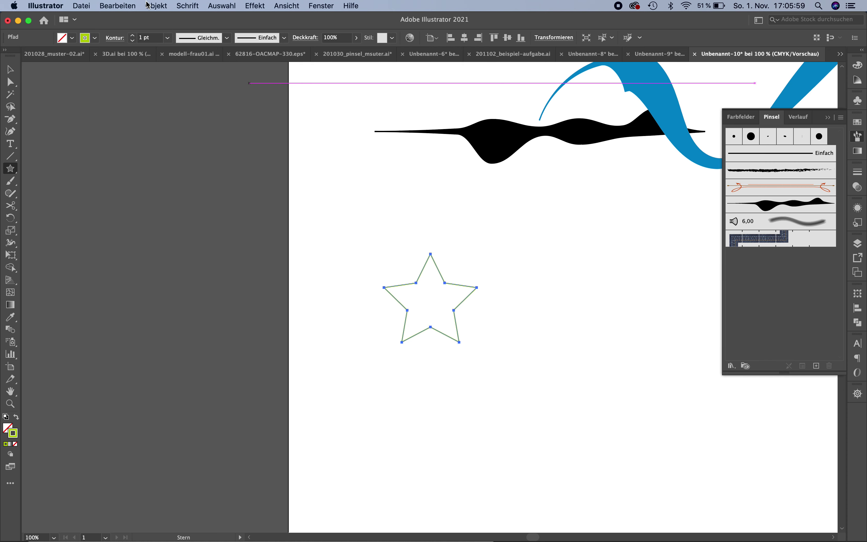
click(227, 37)
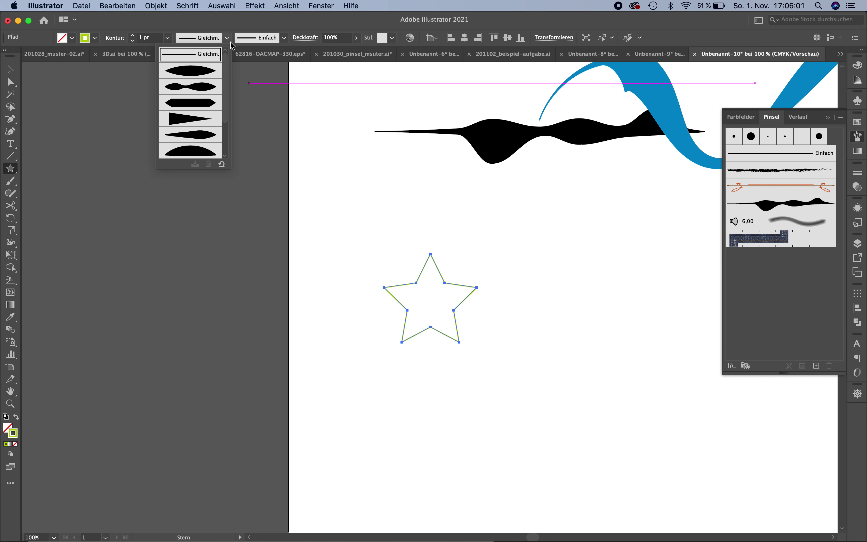
click(193, 91)
click(132, 36)
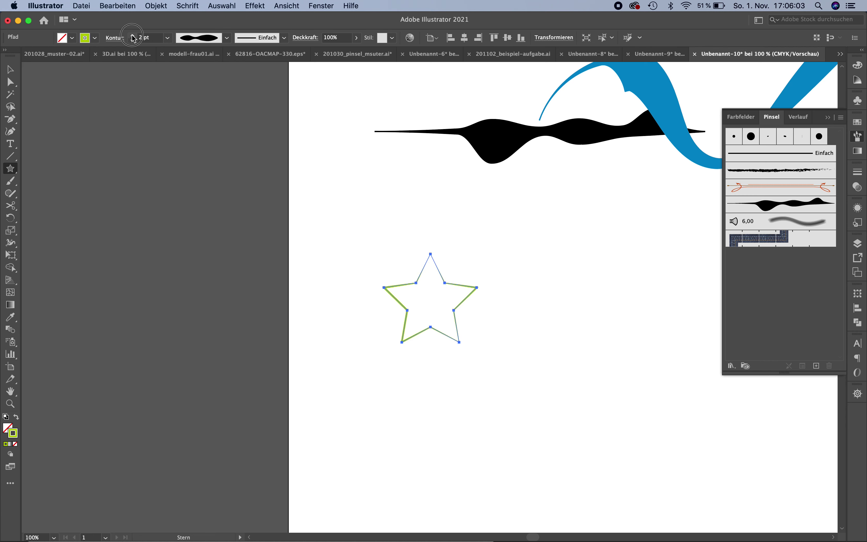
click(132, 35)
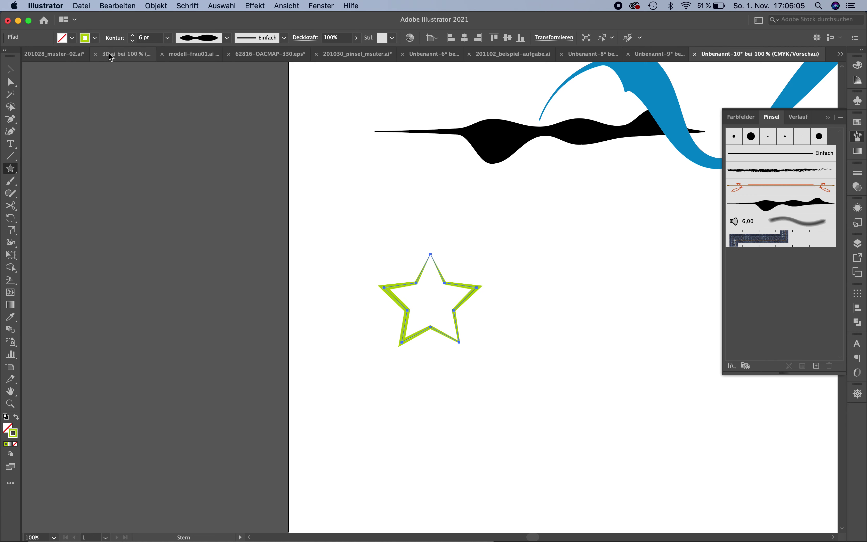
Step: Make the star's outline gold at 10 pt, then swap fill and stroke
click(858, 121)
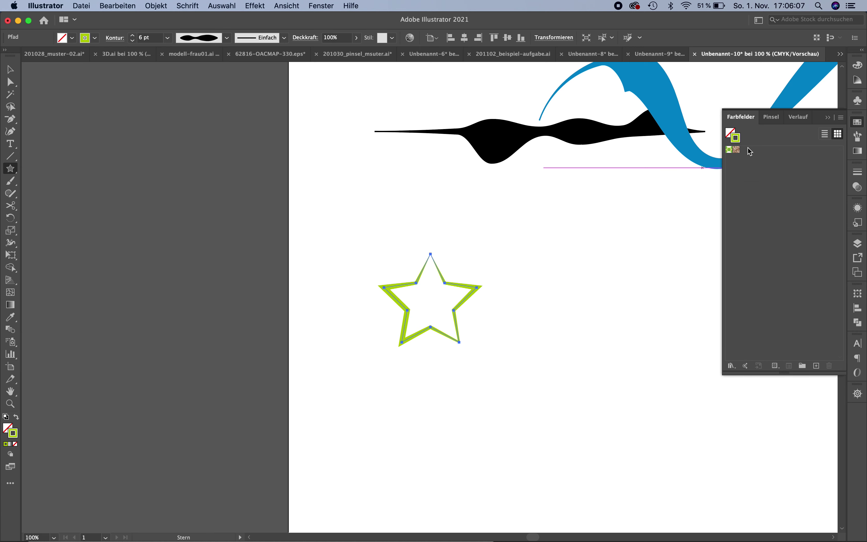
click(857, 65)
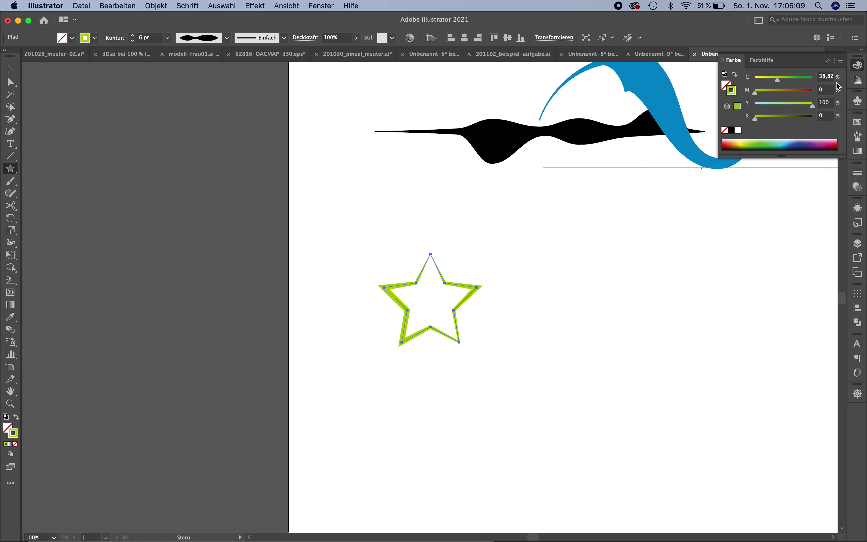
mouse_move(777, 79)
mouse_down()
mouse_move(765, 80)
mouse_move(777, 93)
mouse_up()
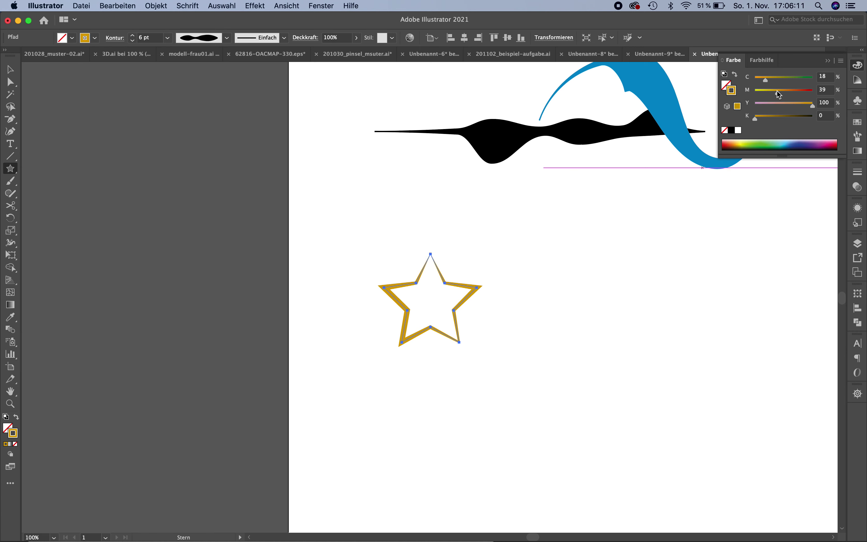
click(133, 35)
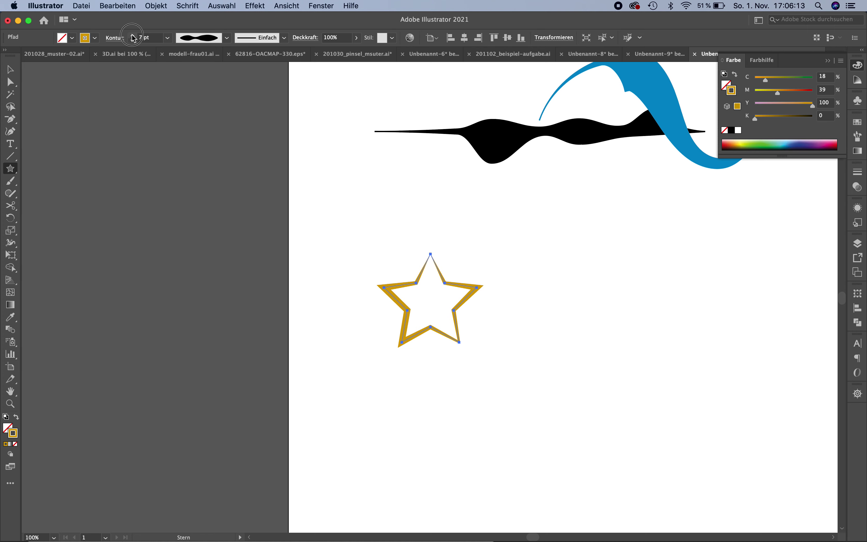
click(16, 417)
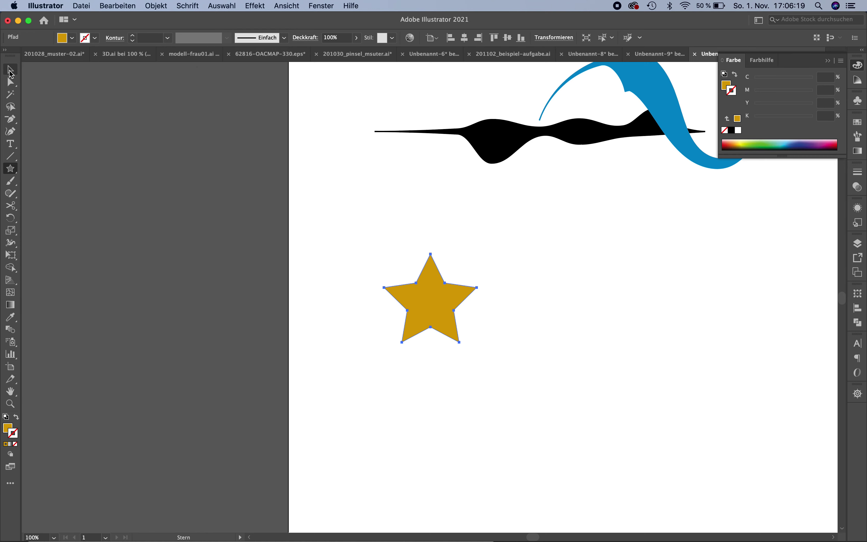
Step: Shrink the star and set its opacity to 80%
click(10, 69)
click(251, 286)
click(451, 300)
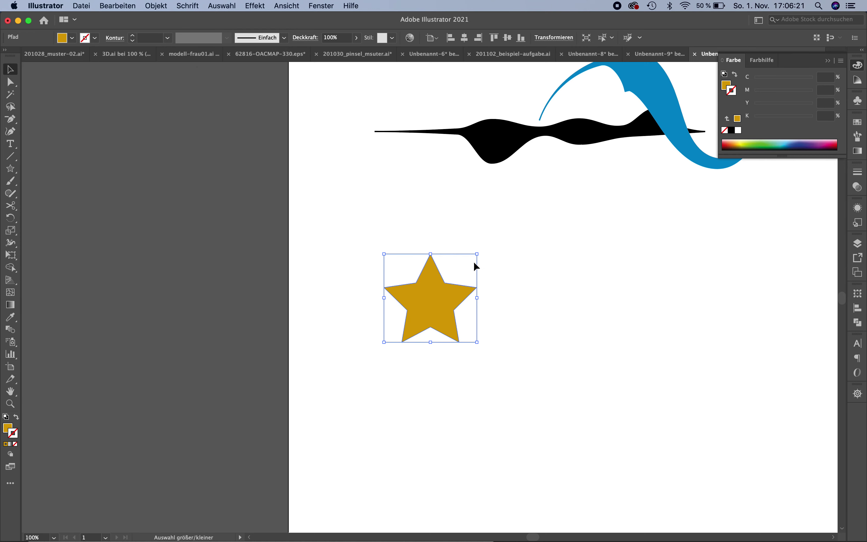
drag(477, 254, 446, 260)
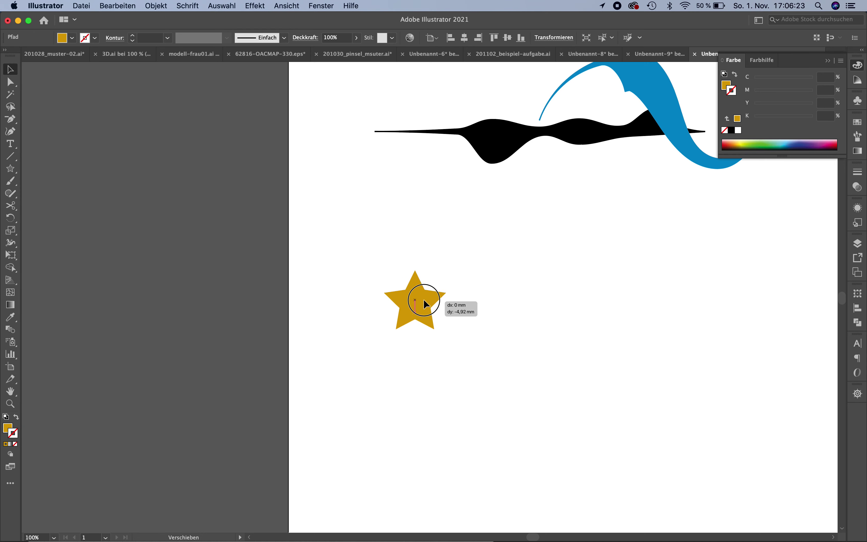
click(338, 38)
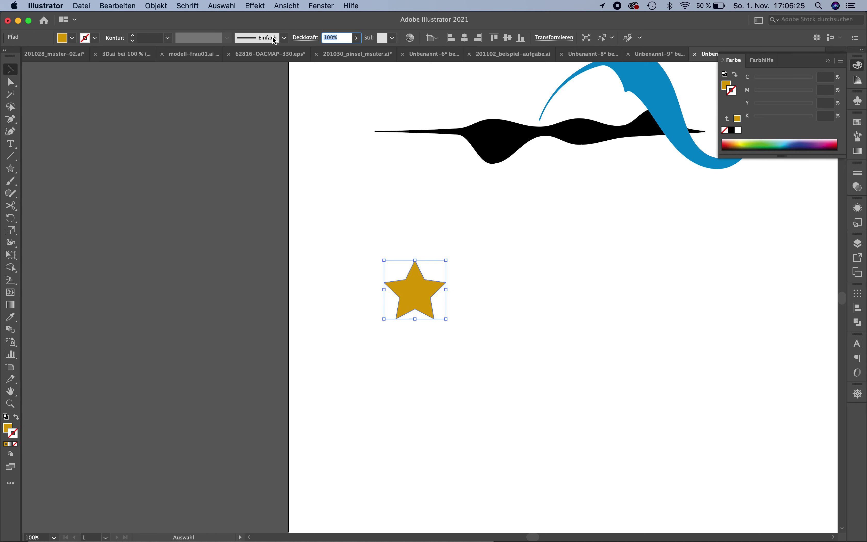
text(80)
key(Return)
click(307, 212)
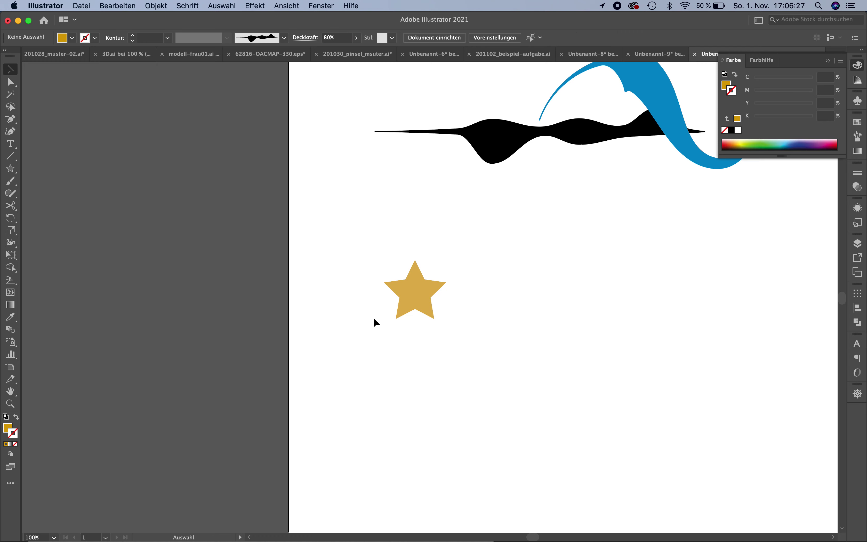
click(414, 305)
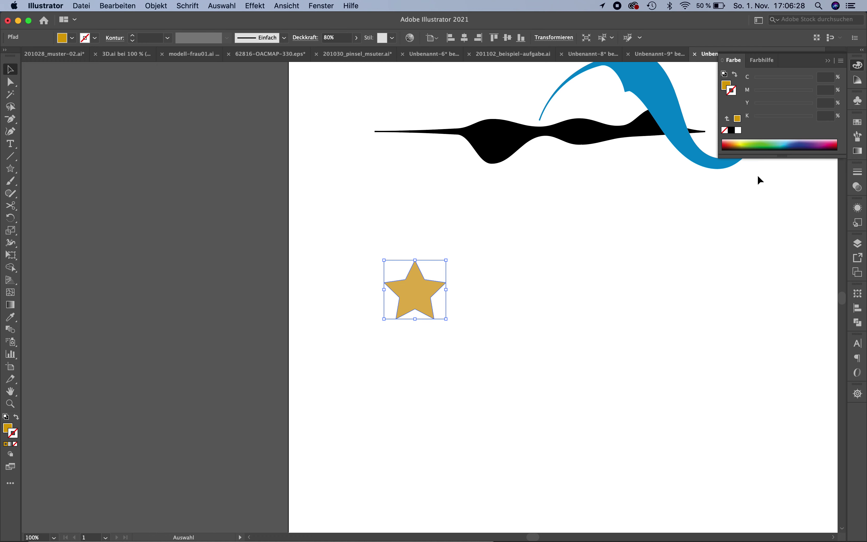
Step: Adjust the star's fill to C18 M28 Y100 K0 and reselect it zoomed out
click(726, 86)
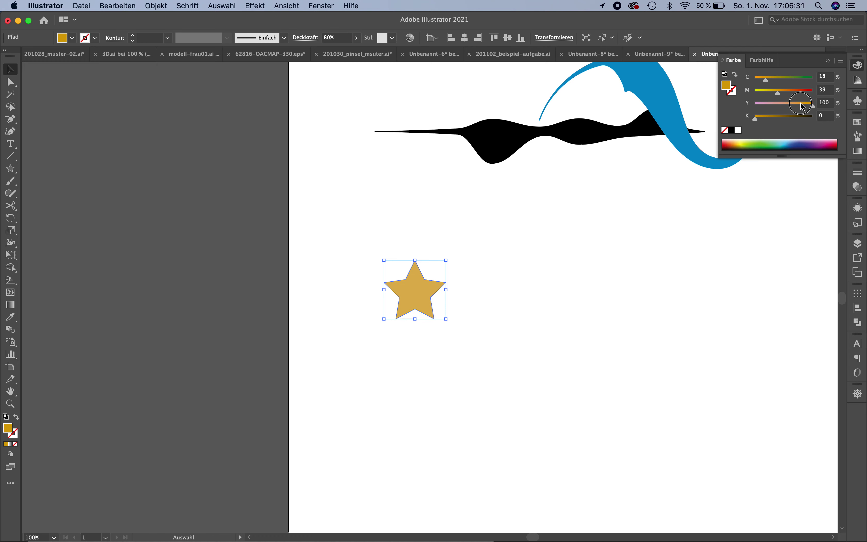
drag(812, 106, 771, 93)
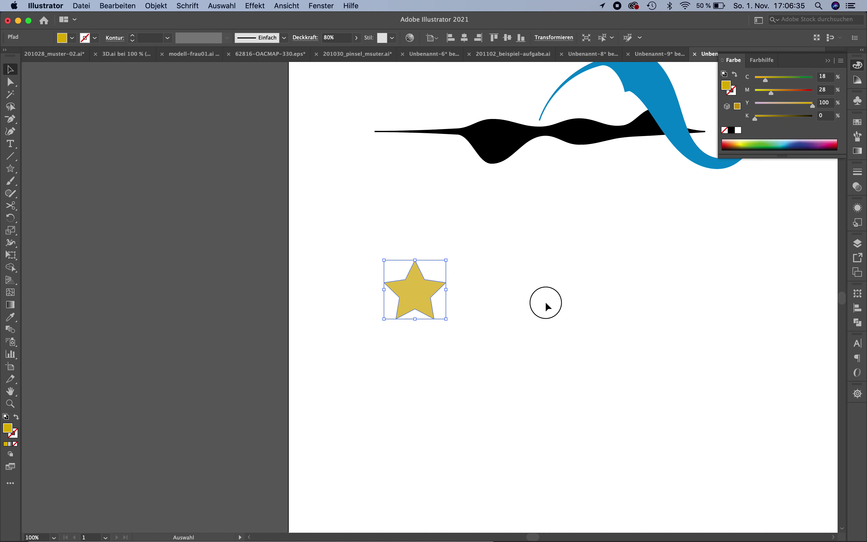
click(542, 302)
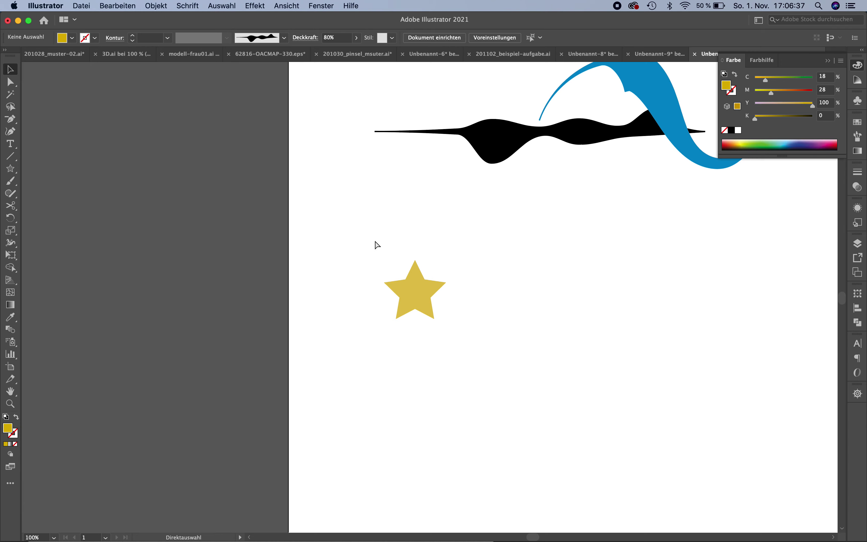
key(super+minus)
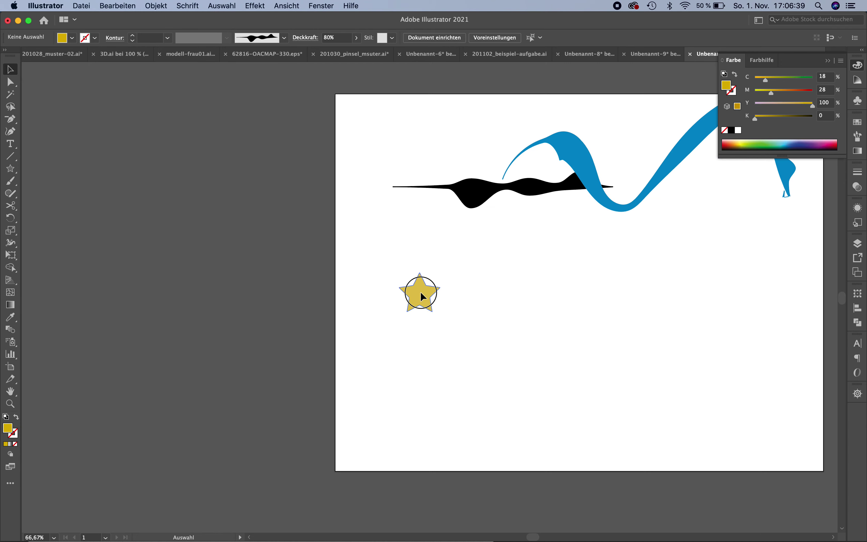
click(421, 293)
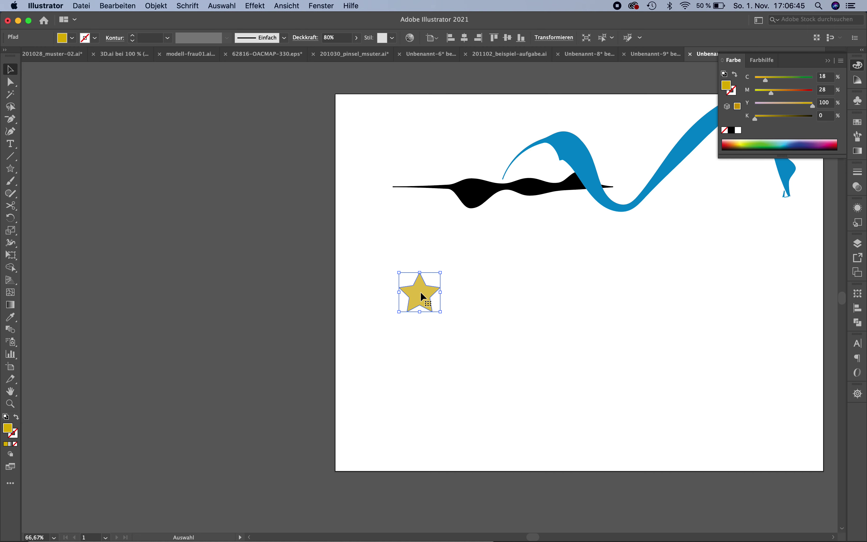
Step: Create a new scatter brush from the star and name it 'sterne'
click(858, 136)
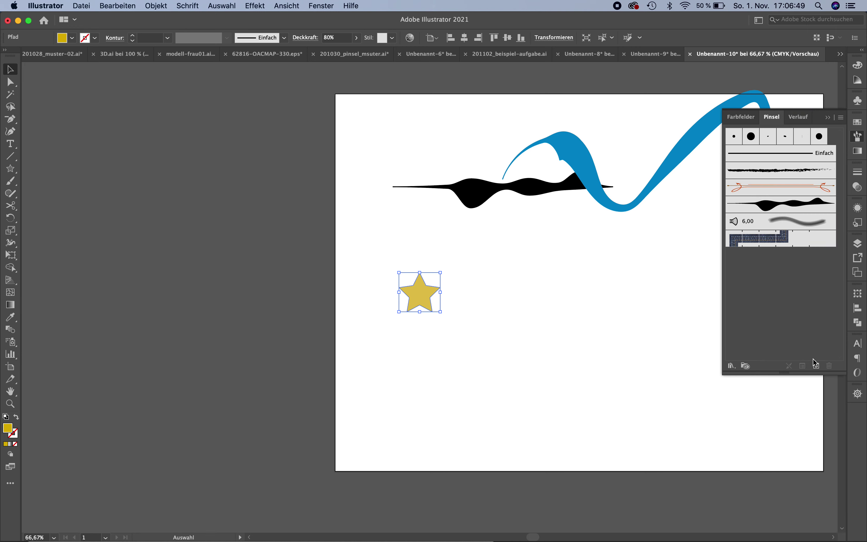
click(816, 366)
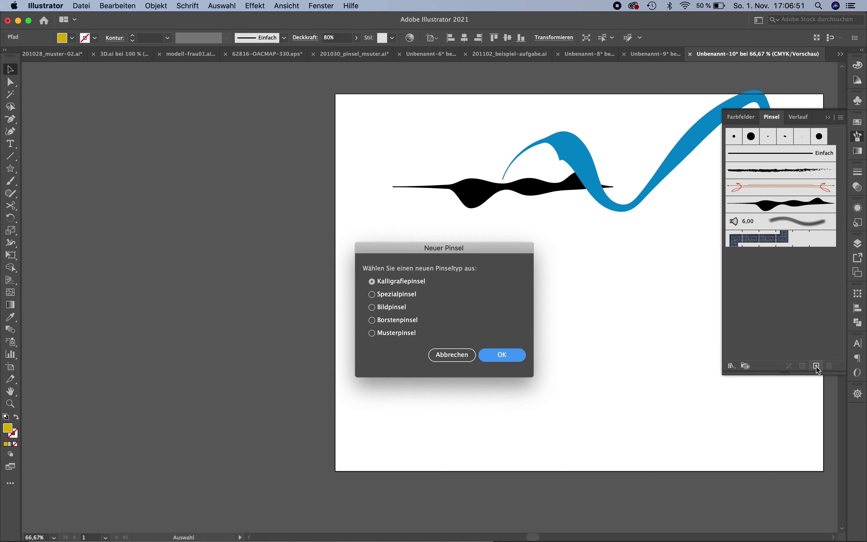
click(403, 298)
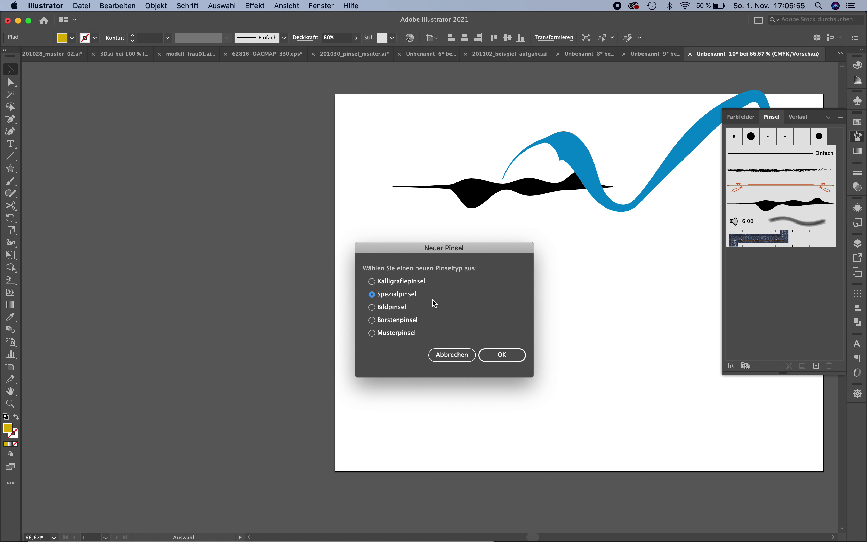
click(497, 355)
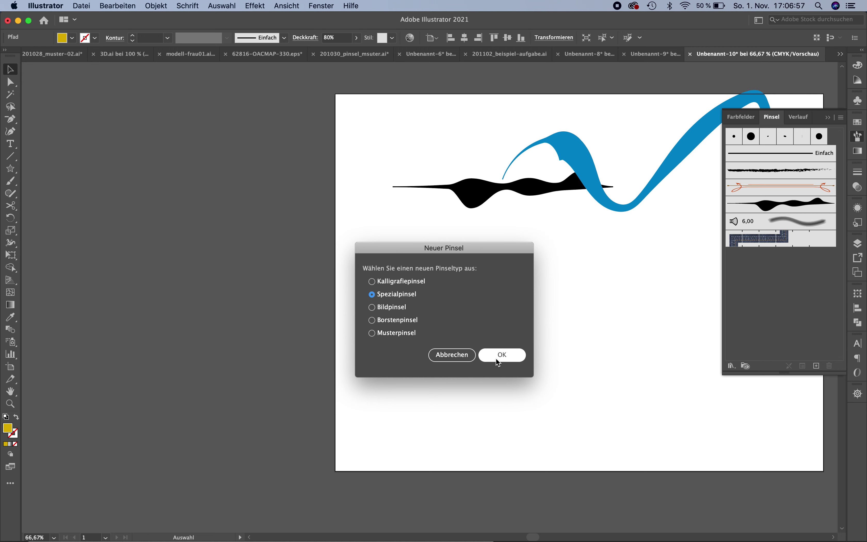
click(496, 359)
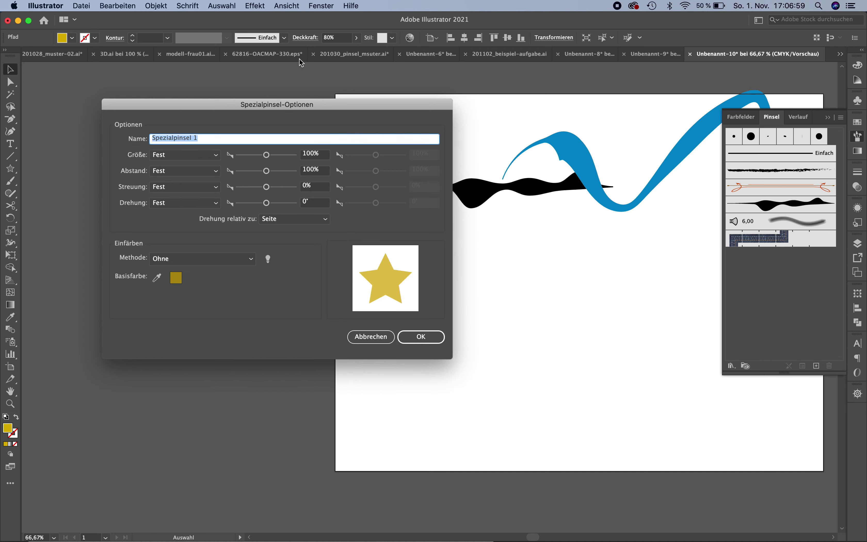
drag(274, 105, 679, 103)
text(st)
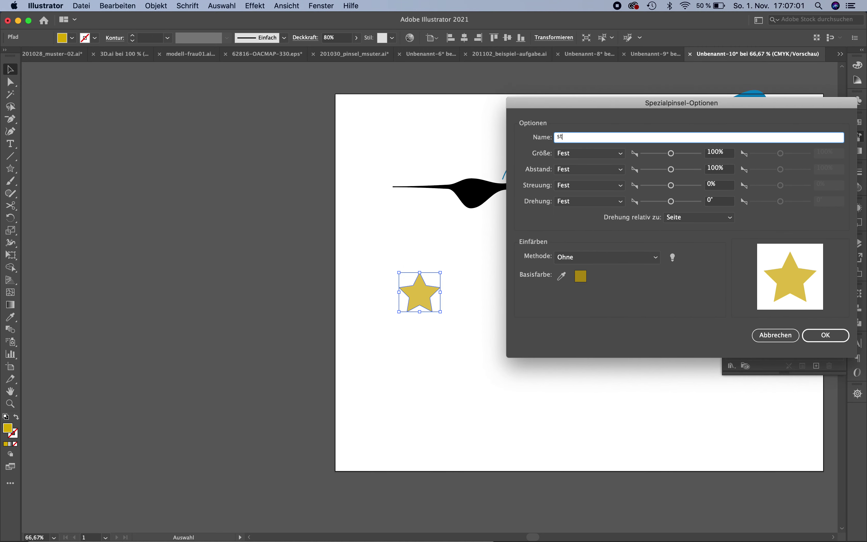
text(ren)
Step: Set Size, Spacing, Scatter and Rotation of the sterne brush to Random
click(597, 154)
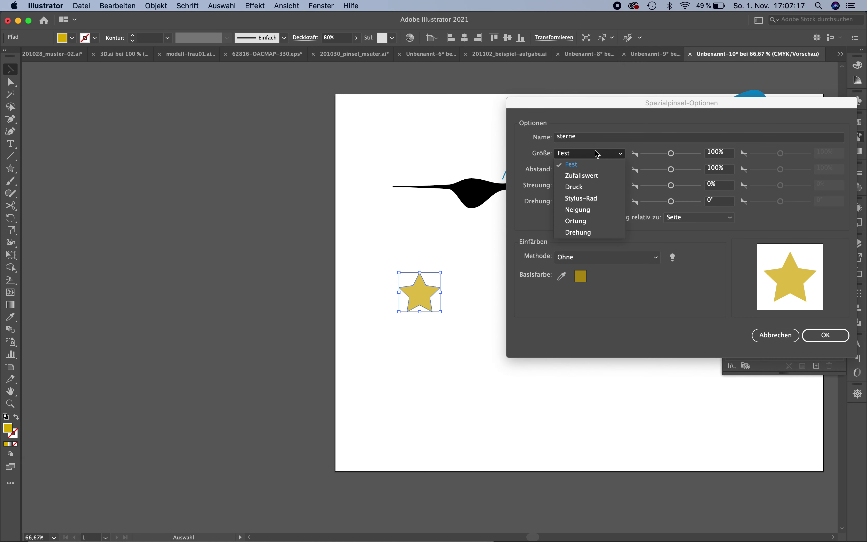
click(587, 175)
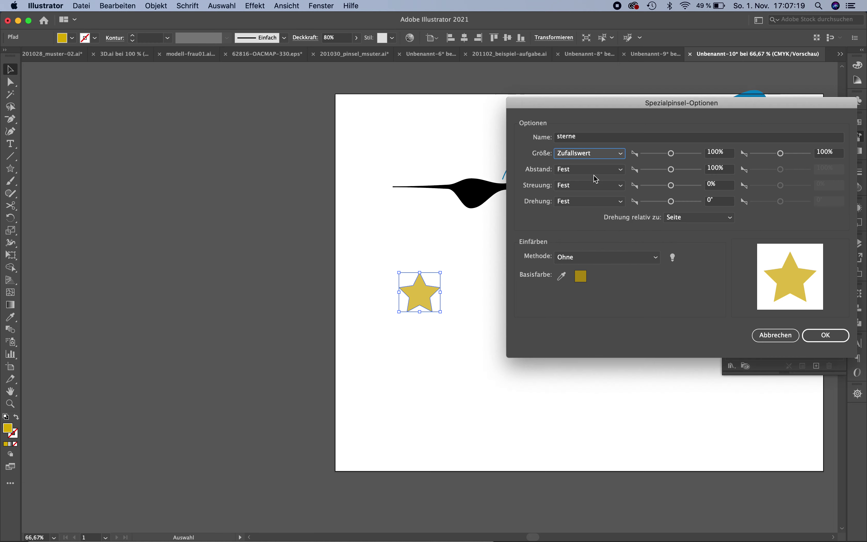
click(594, 174)
click(593, 192)
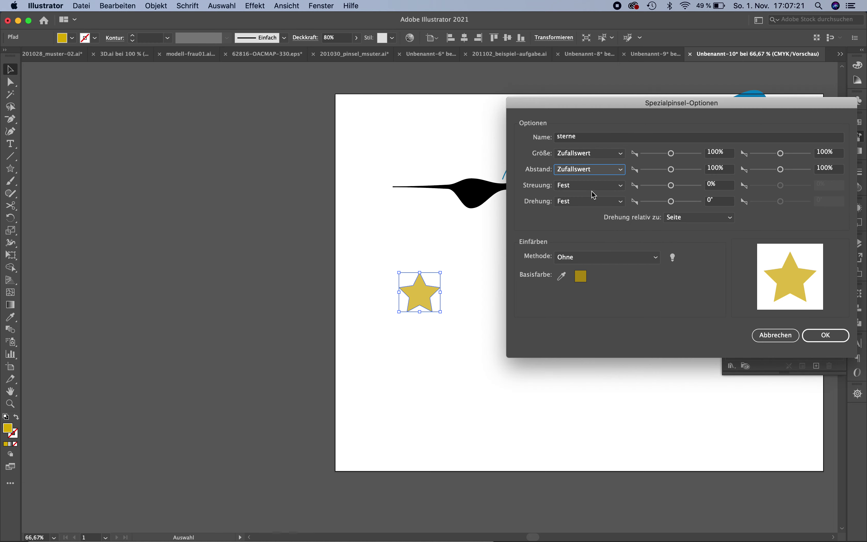
click(595, 211)
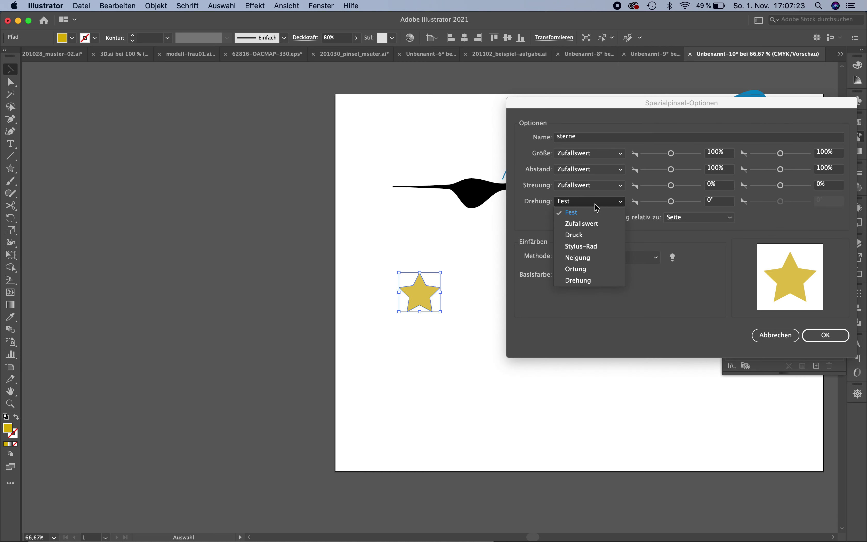
click(593, 223)
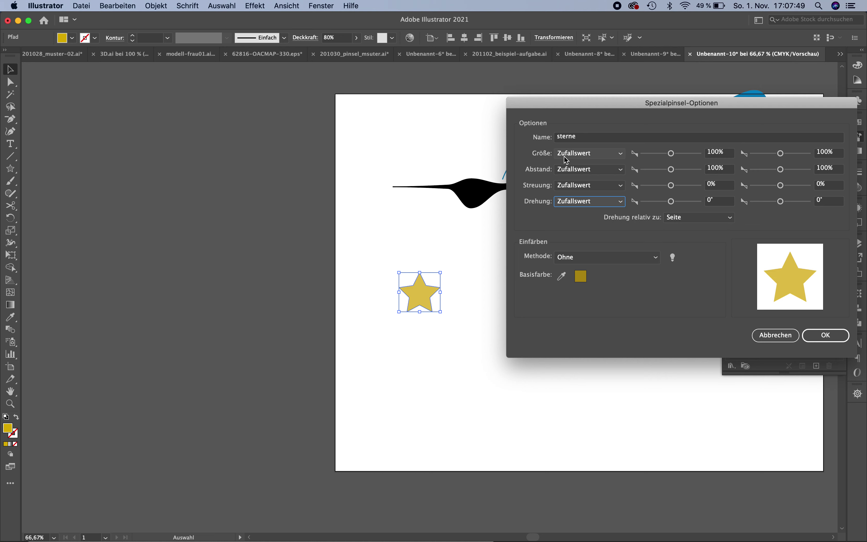
Step: Set random ranges: size 35–78%, spacing 37–330%, scatter -191–216%, rotation -139–57°
click(671, 154)
drag(671, 154, 651, 154)
drag(780, 154, 774, 156)
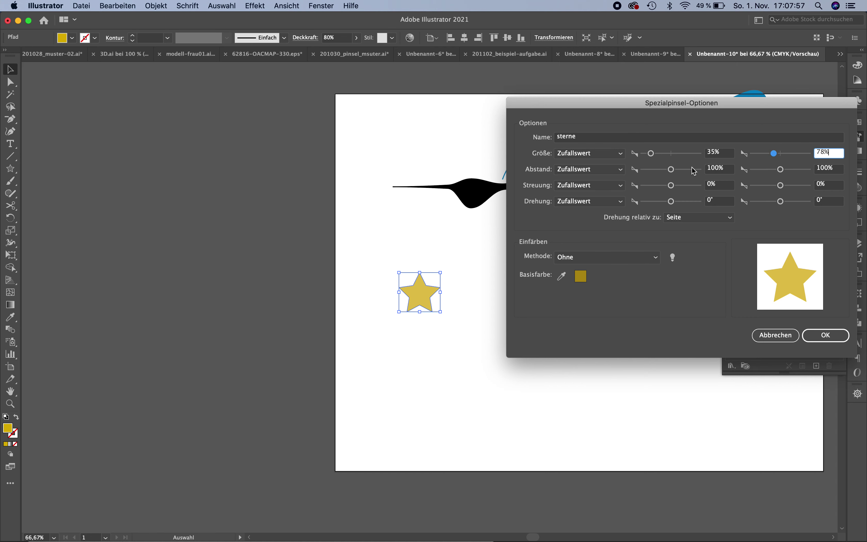
drag(673, 172, 654, 174)
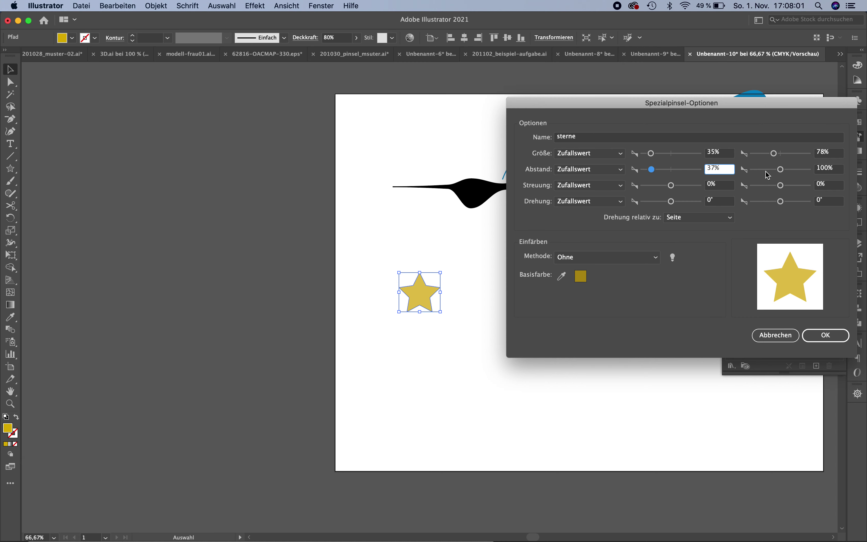
drag(780, 169, 788, 170)
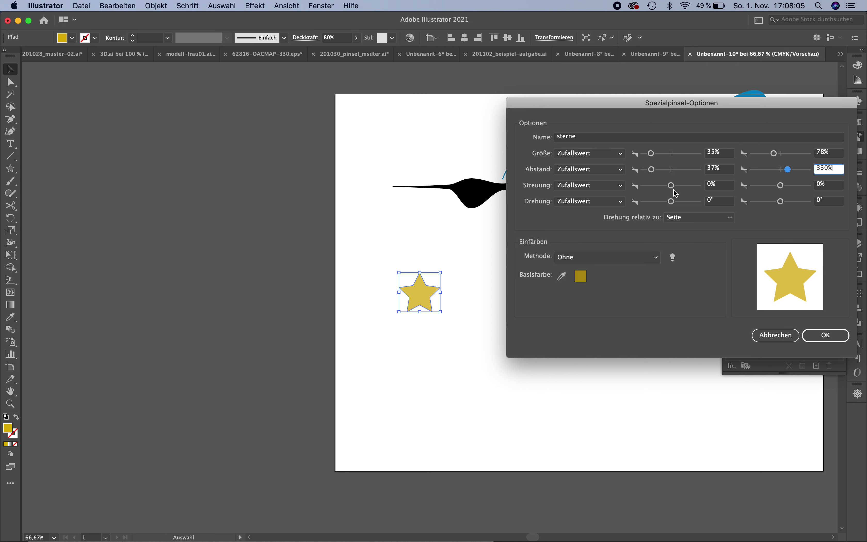
drag(671, 185, 666, 186)
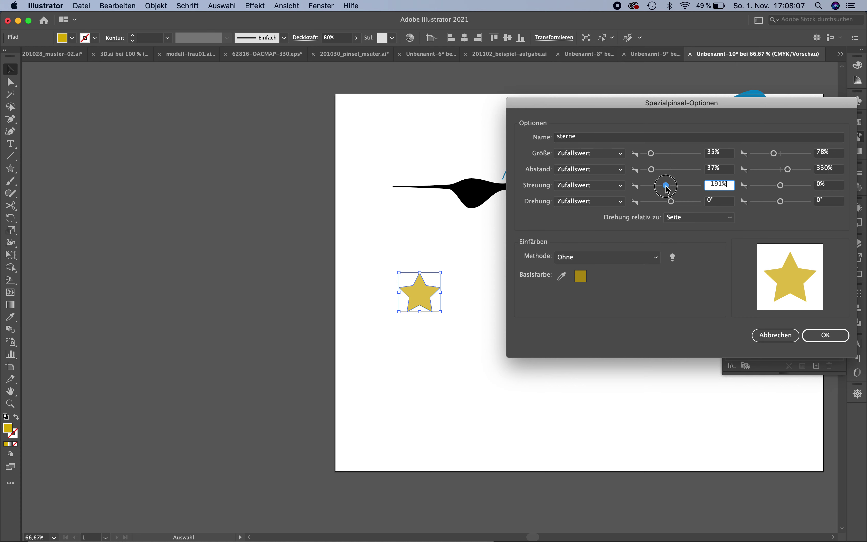
drag(780, 185, 786, 185)
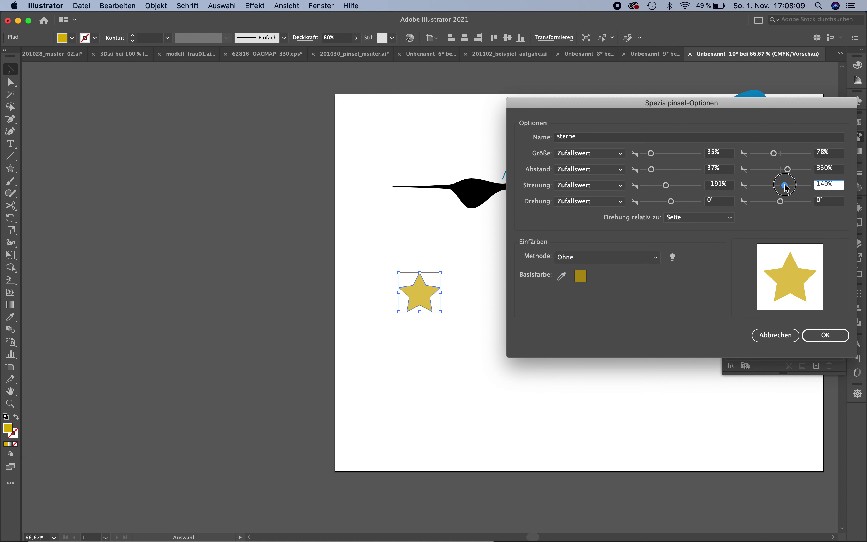
click(671, 202)
drag(671, 202, 649, 201)
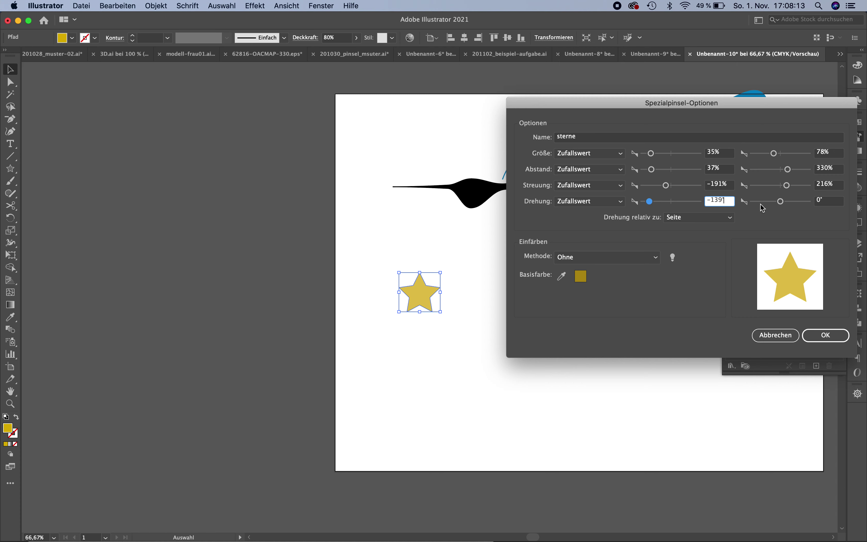
drag(779, 202, 789, 202)
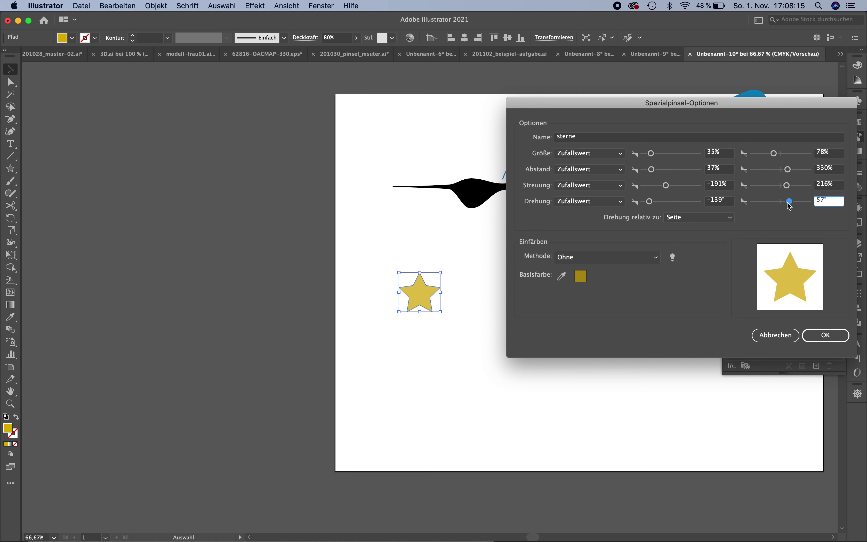
Step: Set colorization to Hue Shift and rotation relative to Path, then save the brush
click(588, 259)
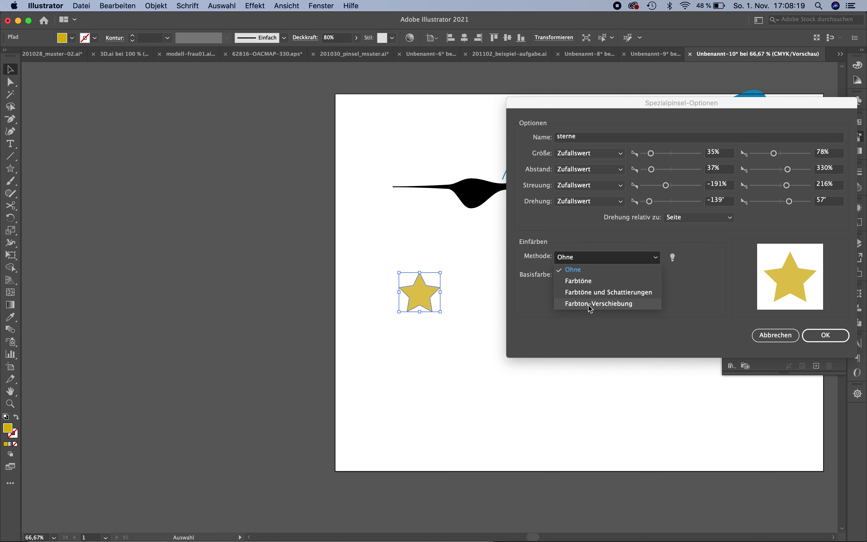
click(601, 304)
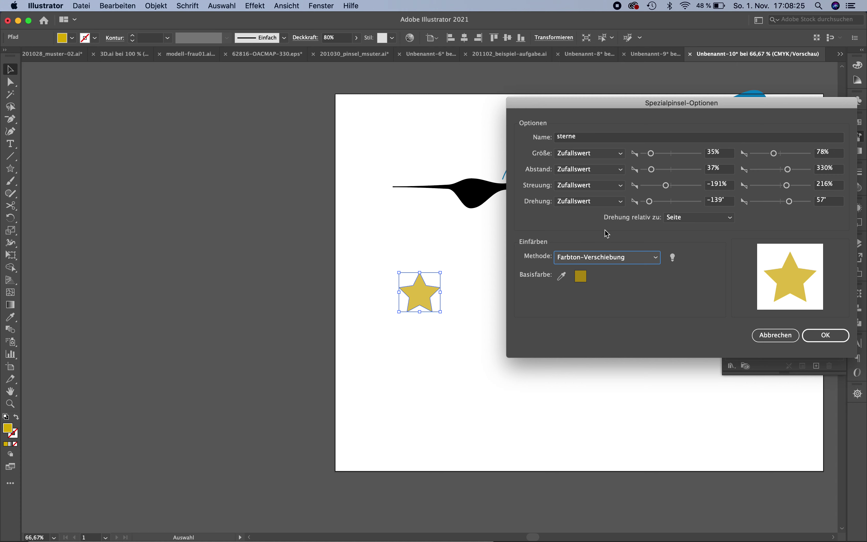
click(673, 217)
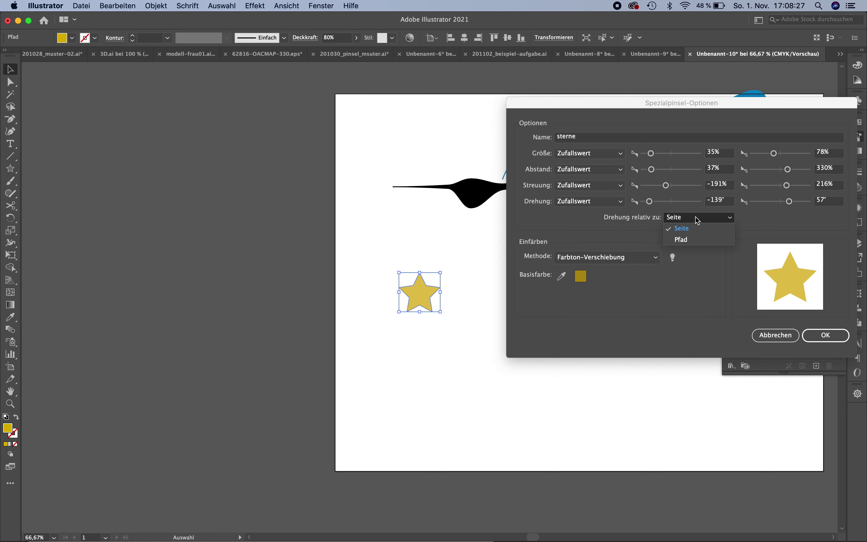
click(693, 240)
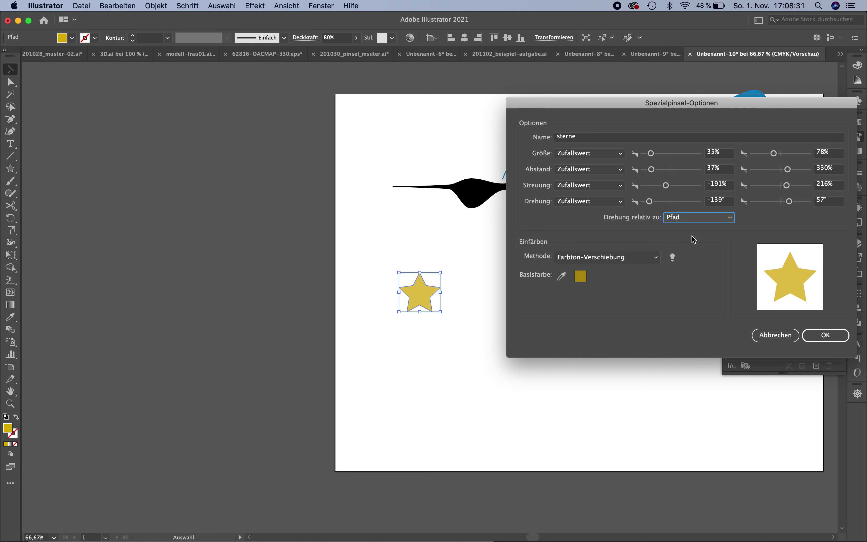
click(806, 336)
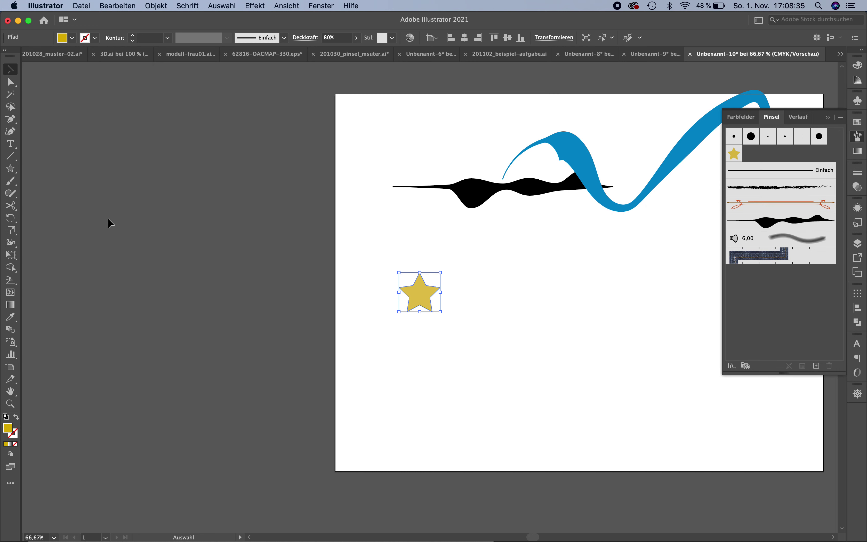
Step: Paint a wavy sterne star stroke, move the original star left off the artboard, and select the stroke
click(9, 185)
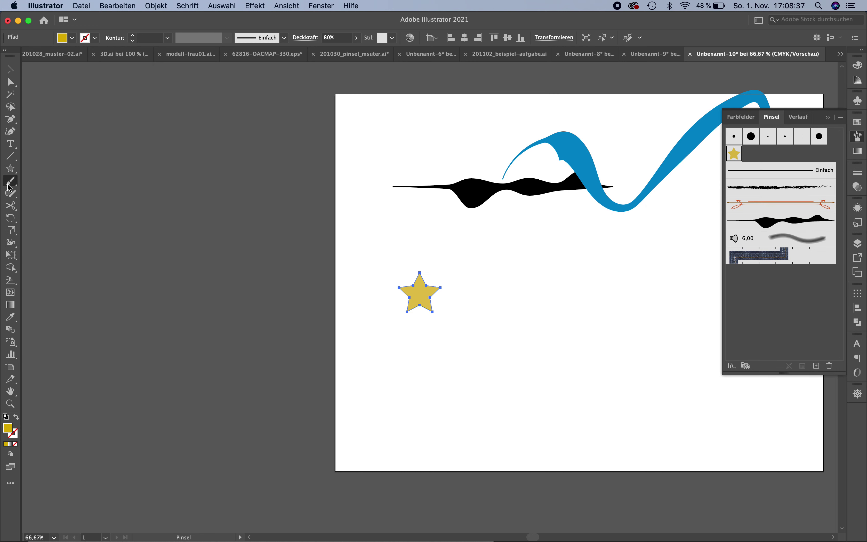
mouse_move(494, 257)
mouse_down()
mouse_move(505, 331)
mouse_move(649, 418)
mouse_up()
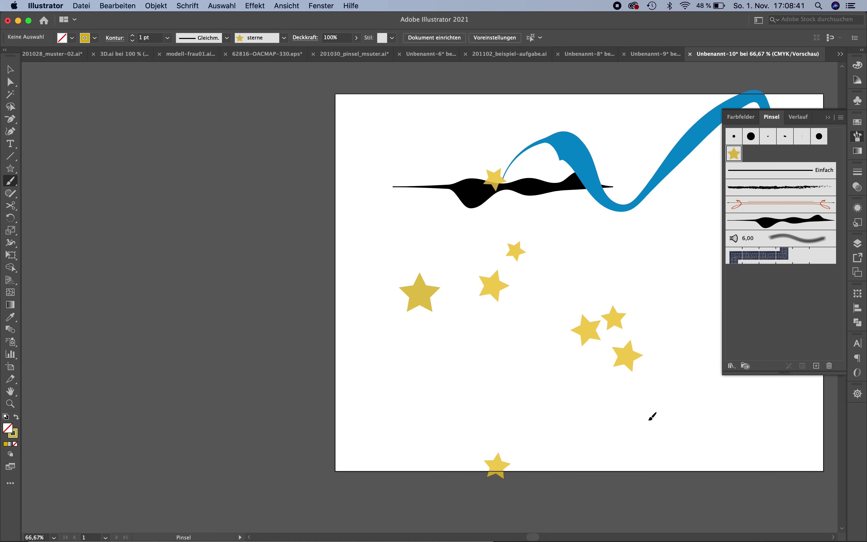
key(v)
drag(419, 292, 249, 287)
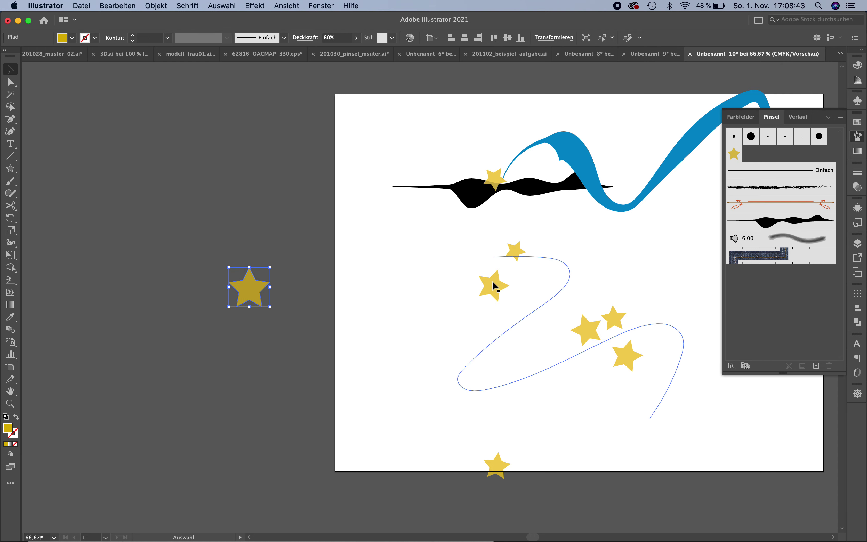
click(498, 284)
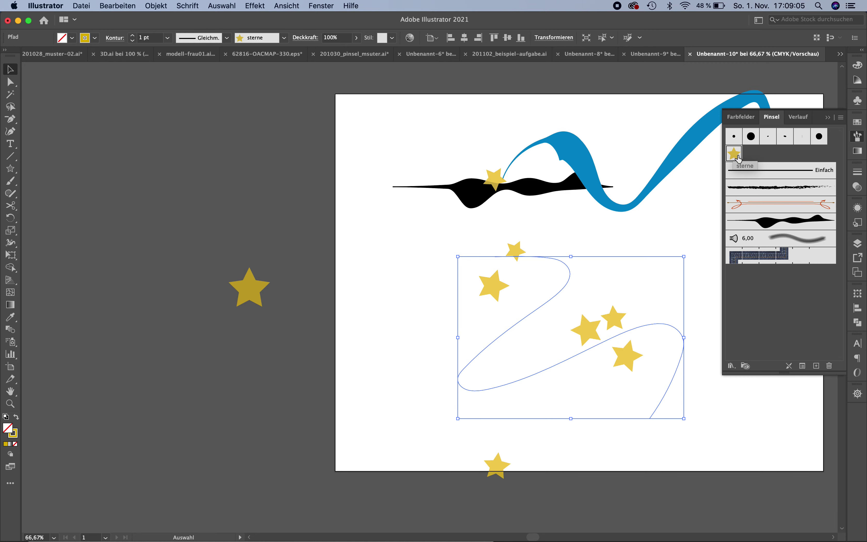
Step: Make the sterne brush's scatter fixed and tweak its size, spacing and rotation values
double_click(734, 153)
mouse_move(612, 107)
mouse_down()
mouse_move(623, 107)
mouse_move(143, 61)
mouse_up()
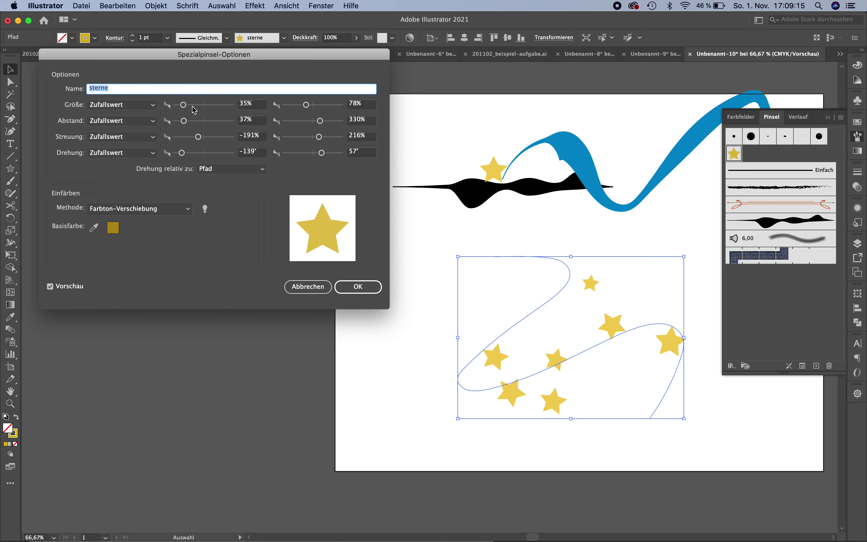
click(198, 121)
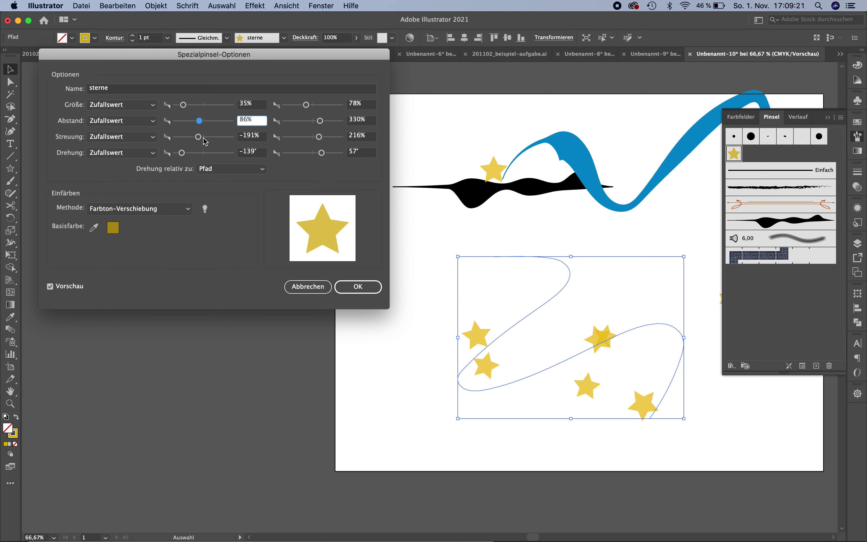
click(152, 137)
click(108, 148)
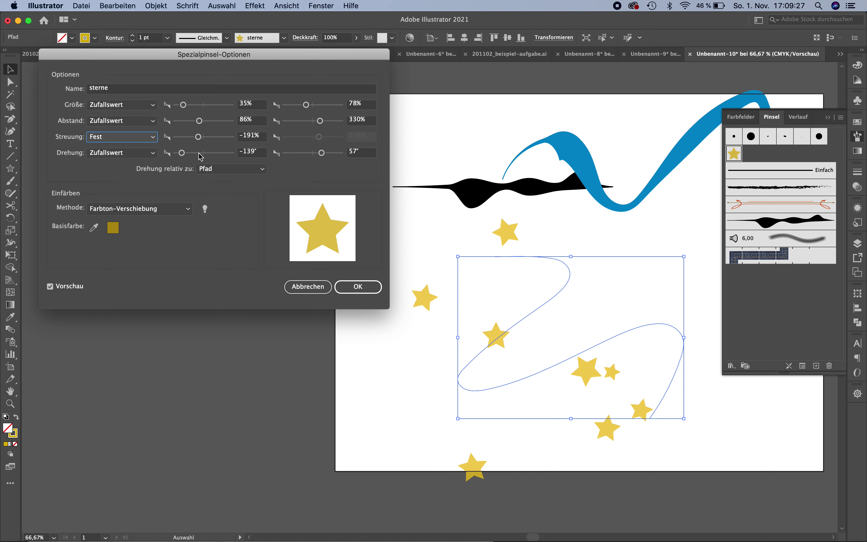
click(196, 106)
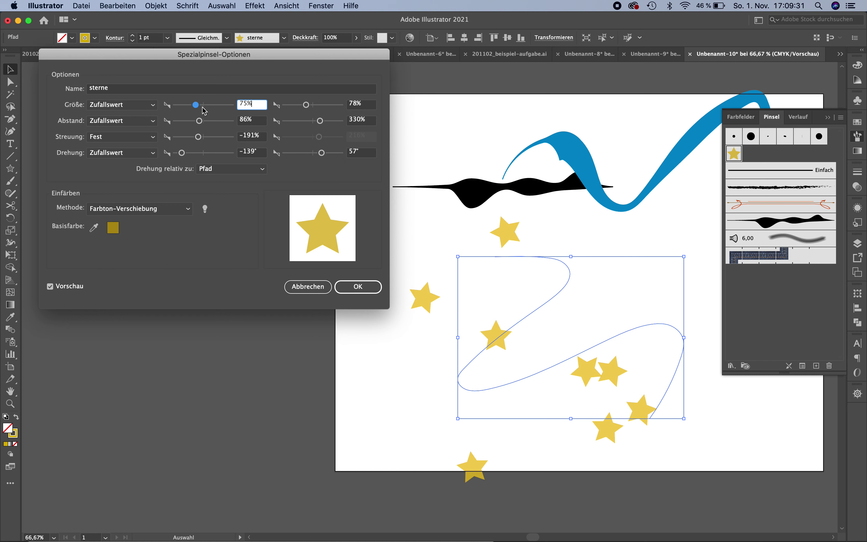
drag(199, 121, 192, 121)
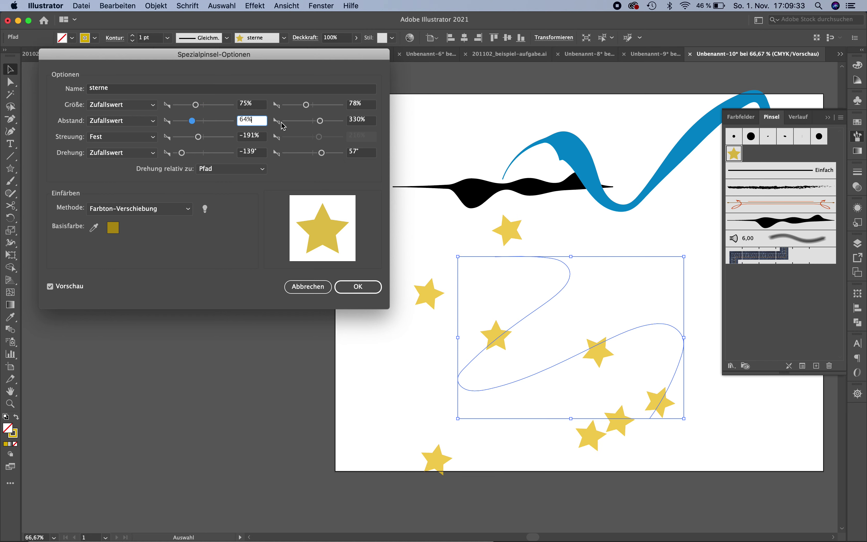
click(308, 122)
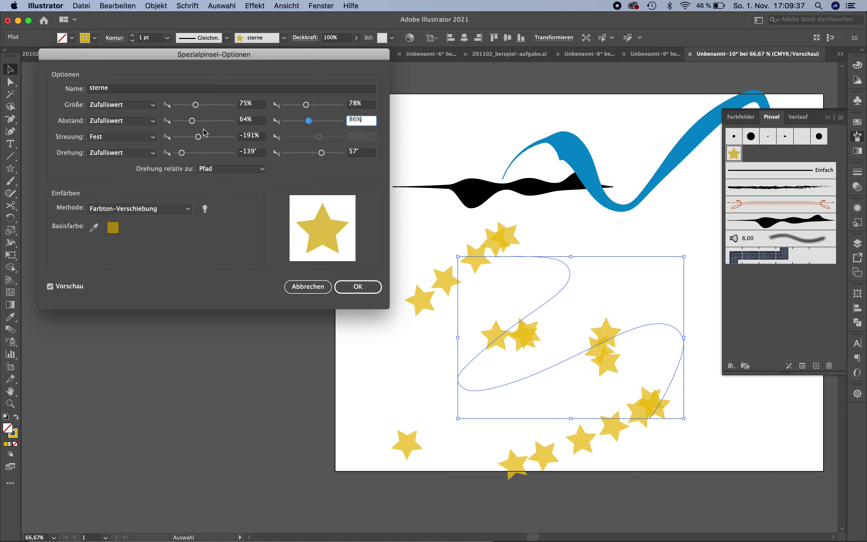
click(194, 153)
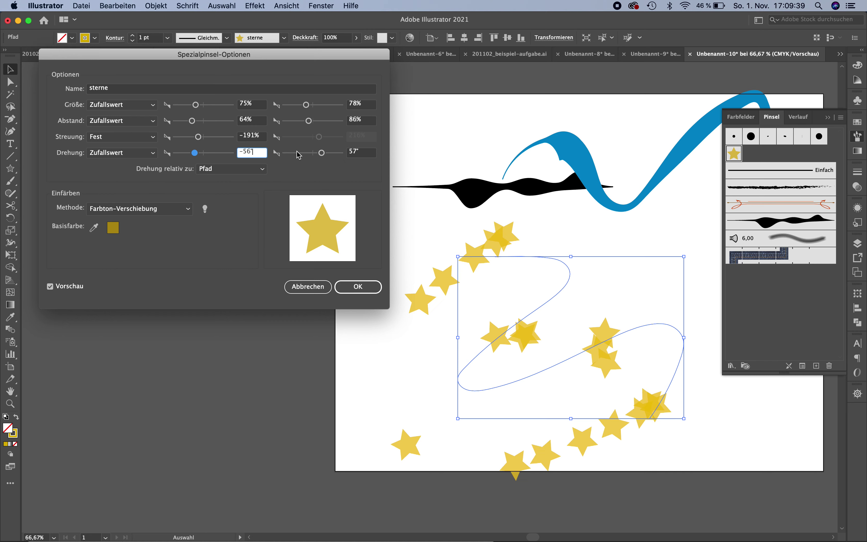
click(189, 105)
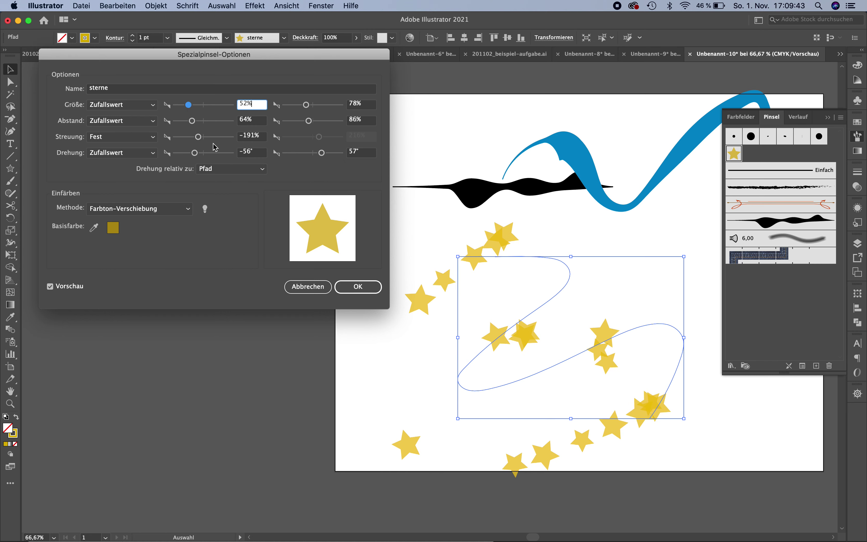
Step: Set the fixed scatter to 37% and apply the brush to existing strokes
click(193, 139)
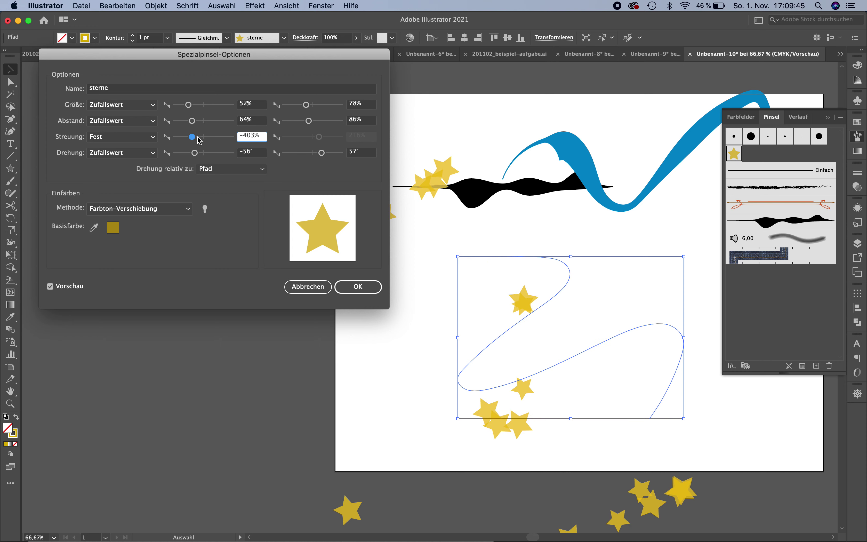
click(199, 138)
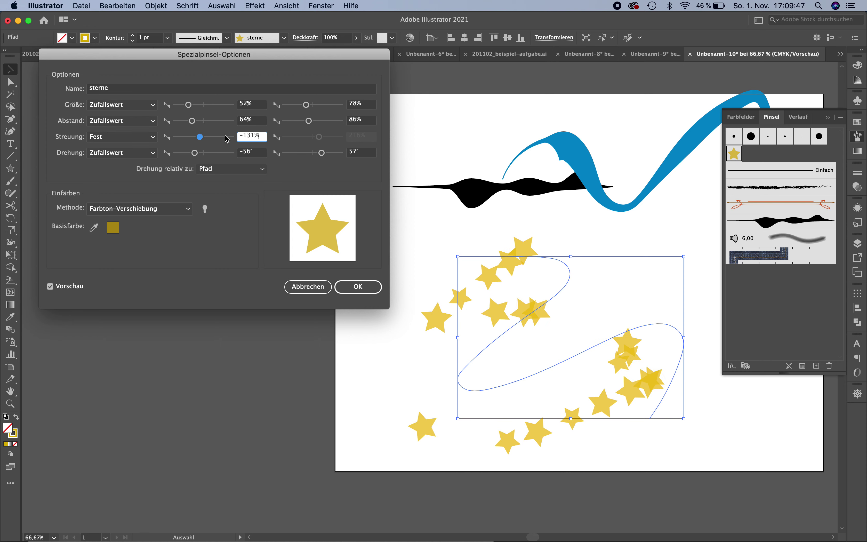
click(210, 137)
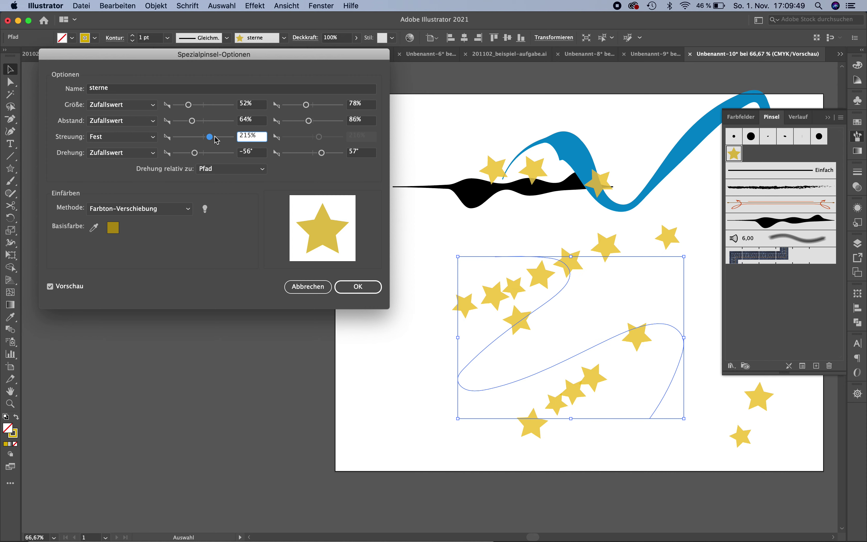
drag(207, 138, 204, 138)
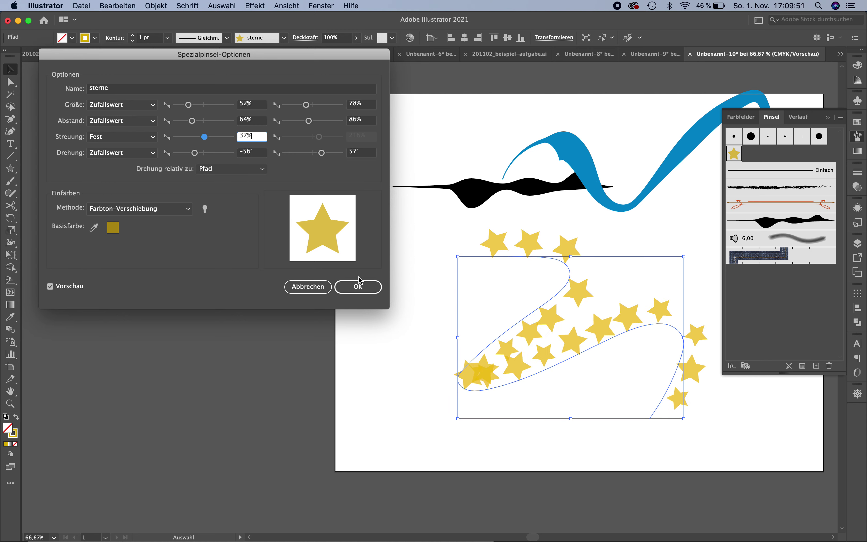
click(358, 288)
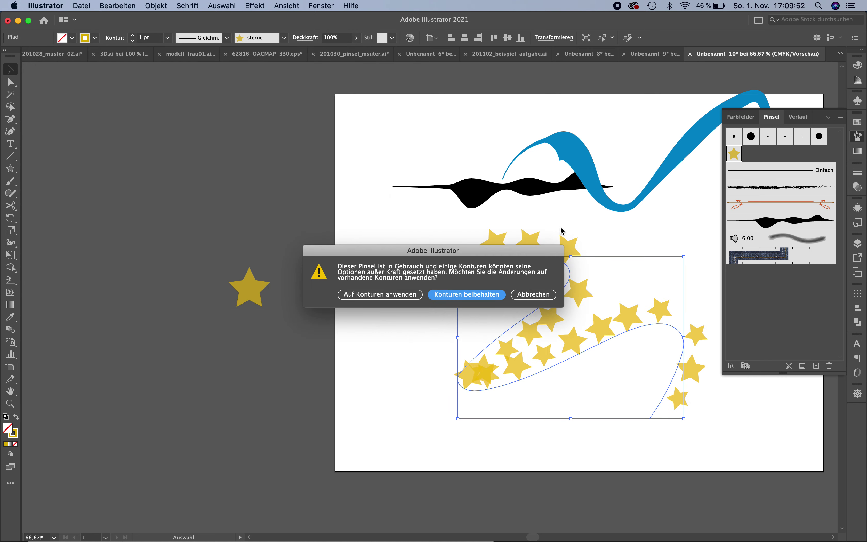
click(406, 297)
Step: Draw a new circle and give it the sterne star brush
click(412, 272)
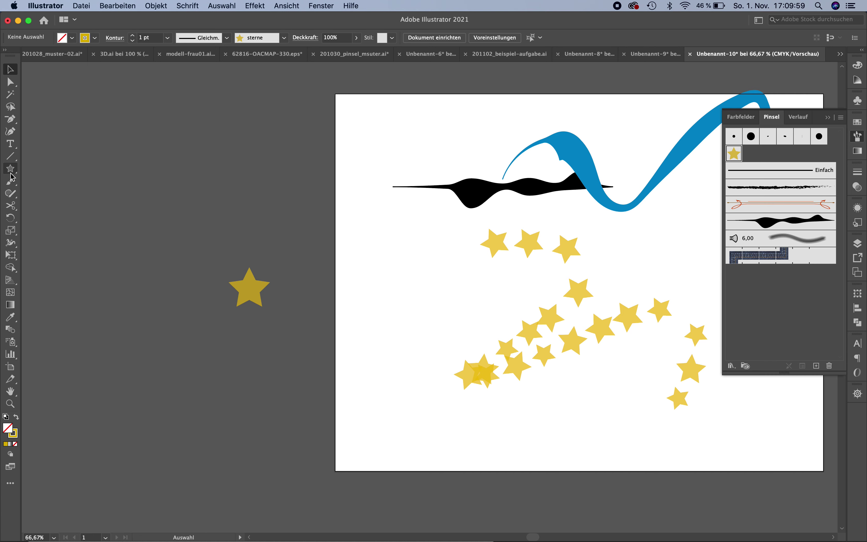
drag(12, 176, 53, 192)
drag(371, 287, 509, 424)
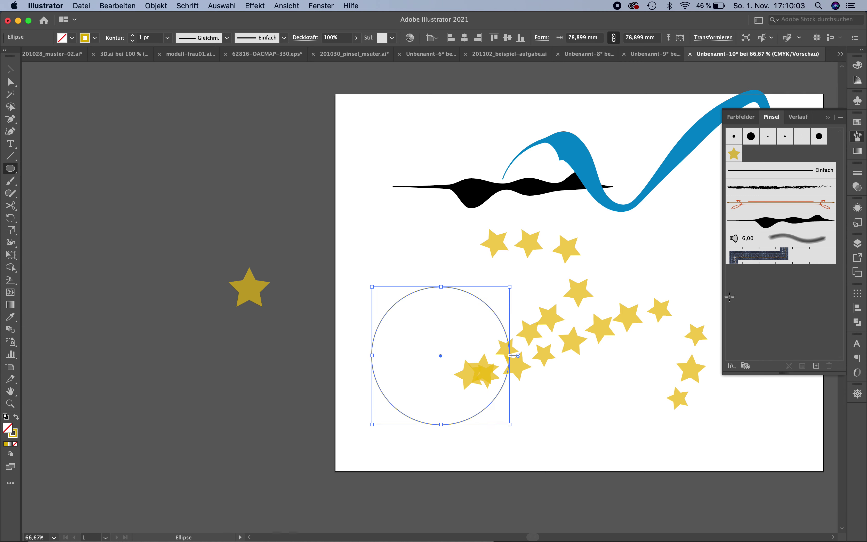
click(734, 153)
Step: Move the star circle to the artboard's left edge and the loose sample star to the lower left
key(v)
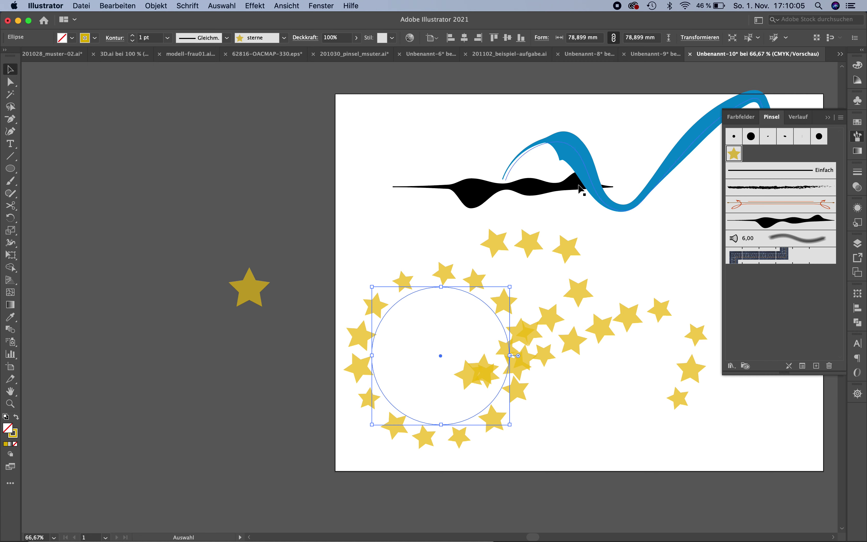
mouse_move(447, 279)
mouse_down()
mouse_move(343, 139)
mouse_move(233, 103)
mouse_up()
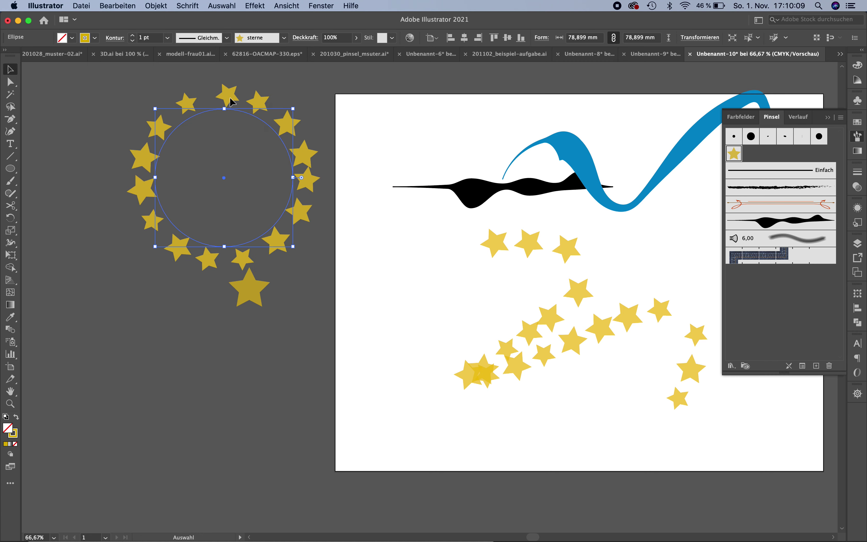
drag(252, 286, 92, 359)
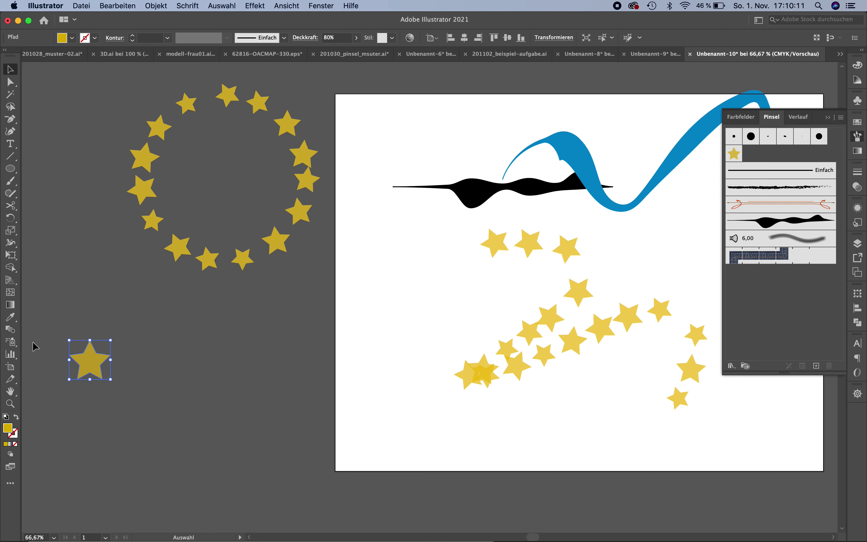
mouse_move(178, 253)
mouse_down()
mouse_move(188, 296)
mouse_move(248, 325)
mouse_up()
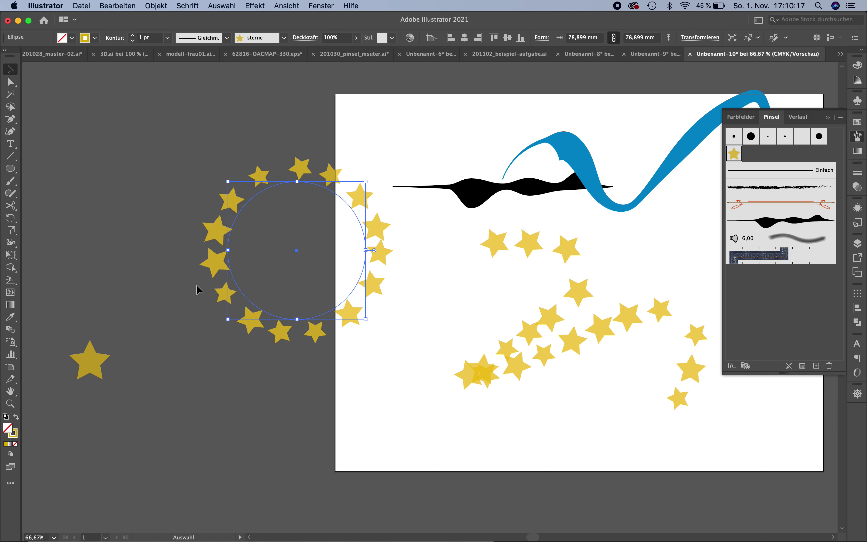
Step: In the sterne brush options, make size, spacing and rotation Fest instead of random
click(733, 155)
double_click(733, 154)
click(102, 104)
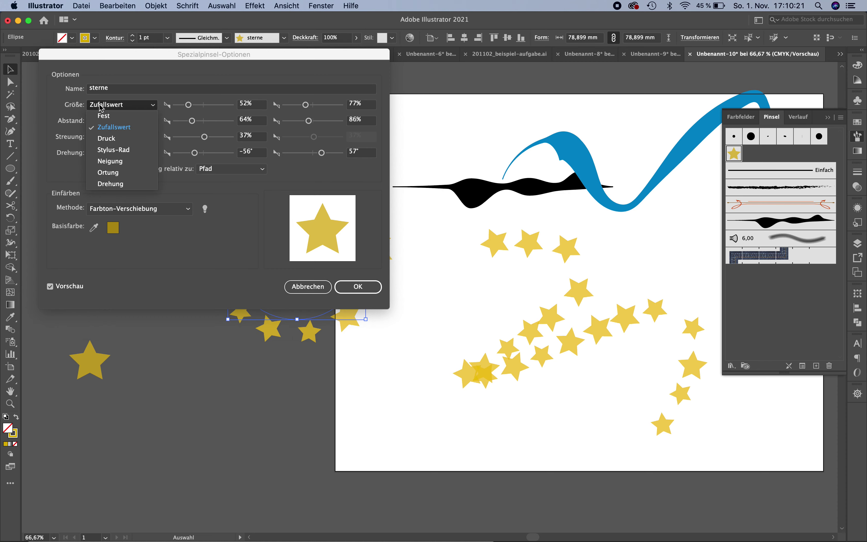
click(104, 115)
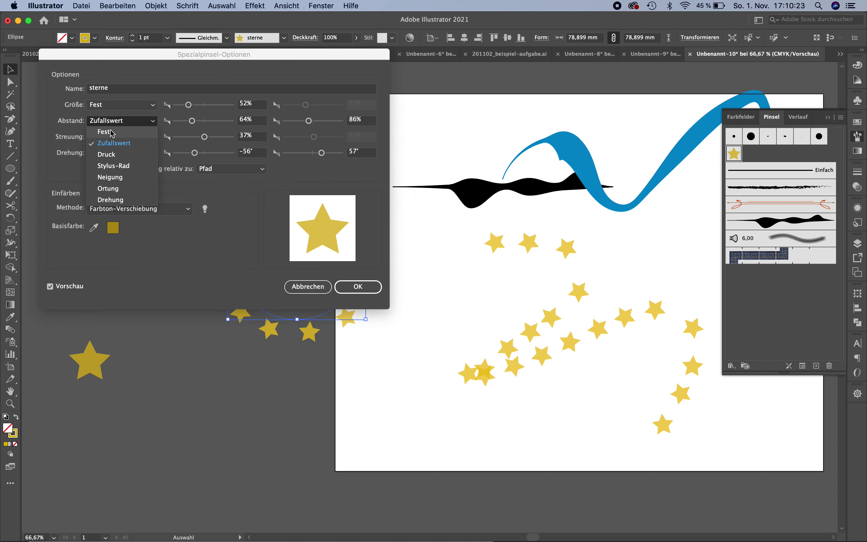
click(103, 131)
click(118, 138)
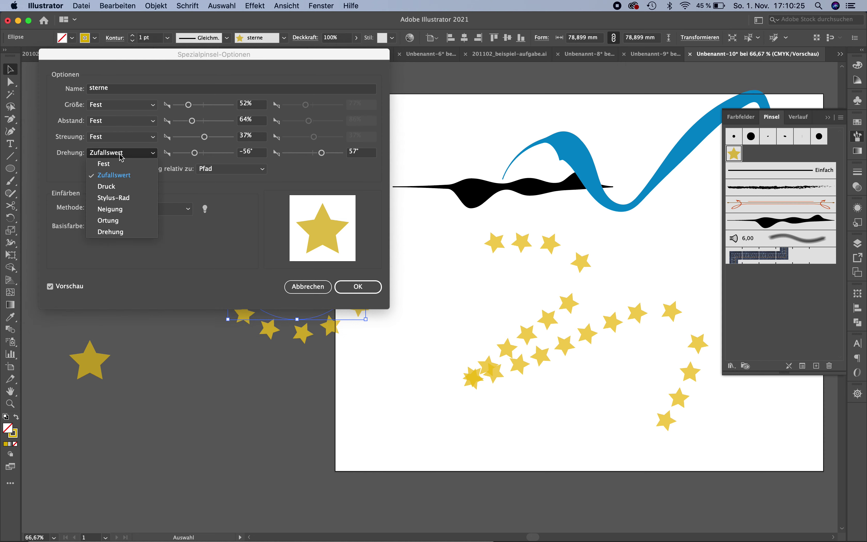
click(121, 165)
Step: Set star size, spacing and scatter to 100% and rotation to 90, applying to existing strokes
mouse_move(279, 58)
mouse_down()
mouse_move(337, 453)
mouse_move(389, 355)
mouse_up()
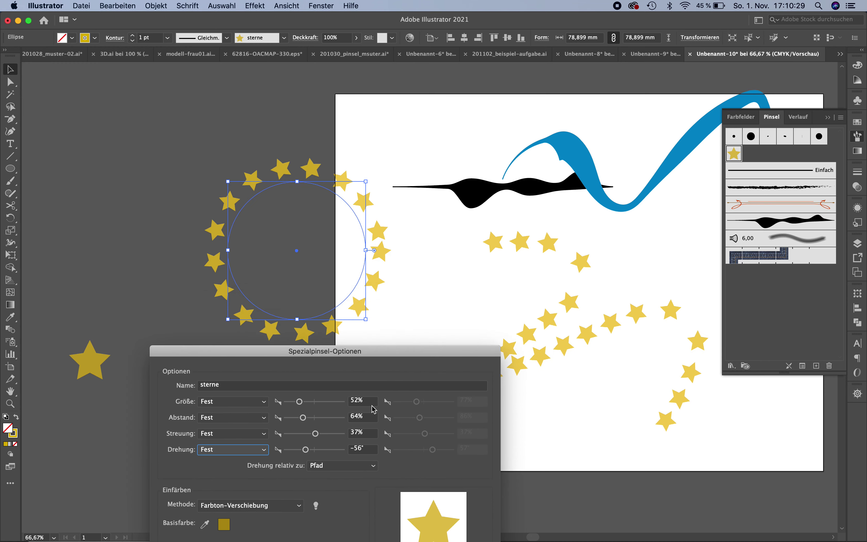
click(369, 402)
text(100)
key(Tab)
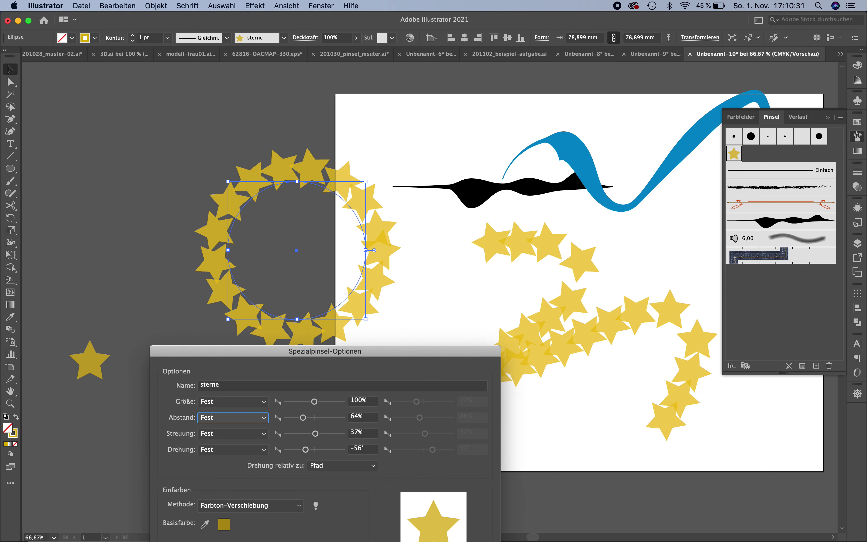
click(361, 417)
text(100)
key(Tab)
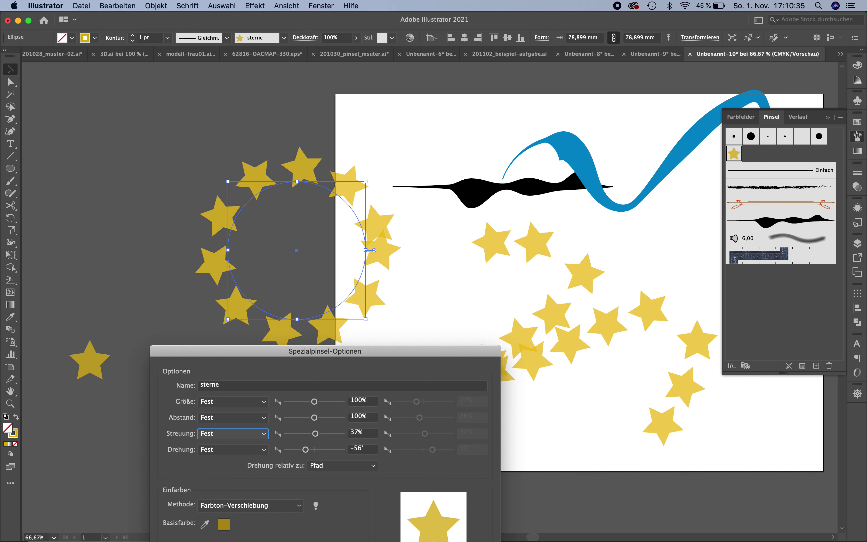
click(361, 432)
text(100)
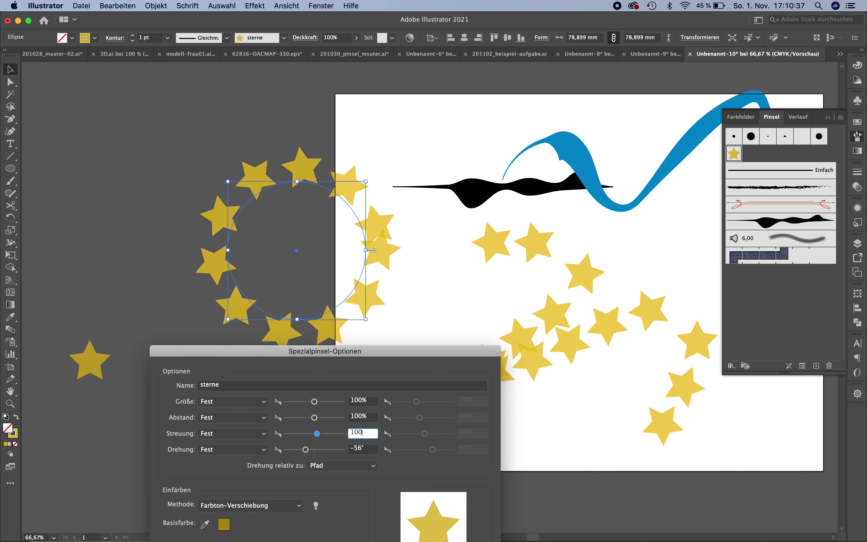
key(Tab)
key(Tab)
text(90)
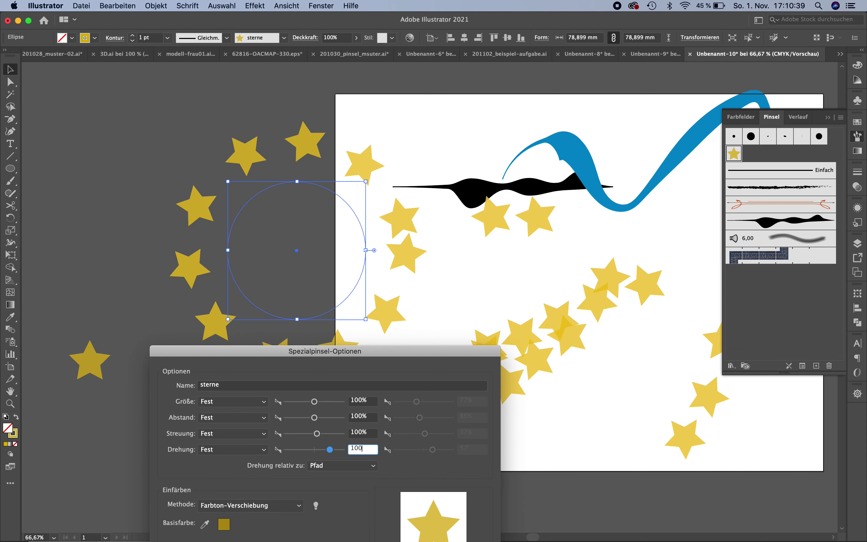
key(Return)
click(388, 295)
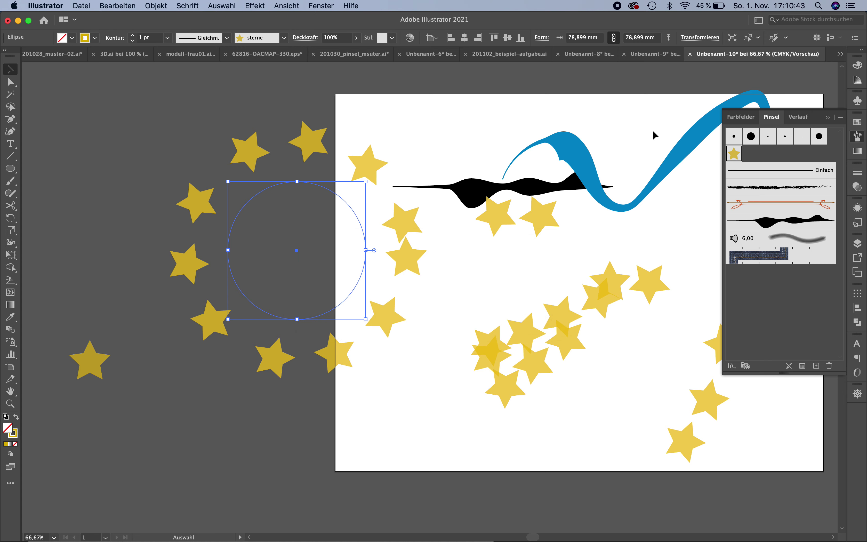
Step: Make the sterne brush's star rotation relative to the page
double_click(734, 153)
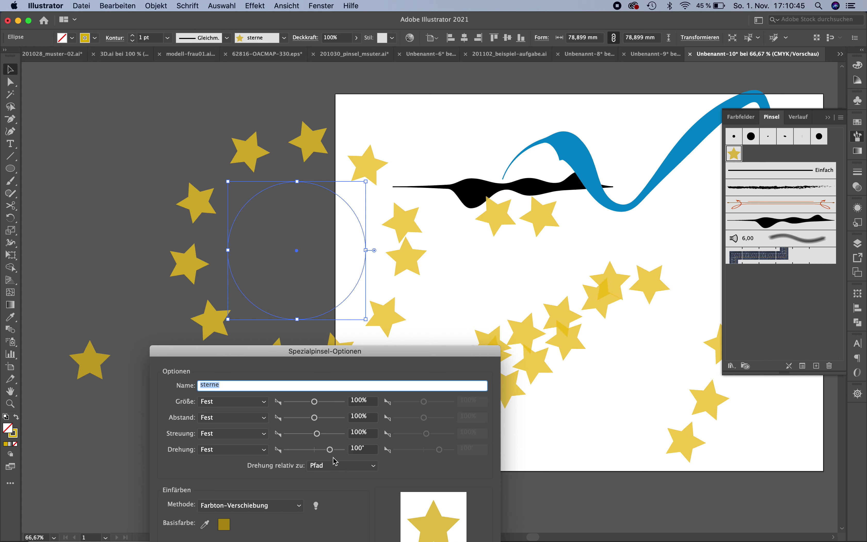
click(331, 465)
click(331, 478)
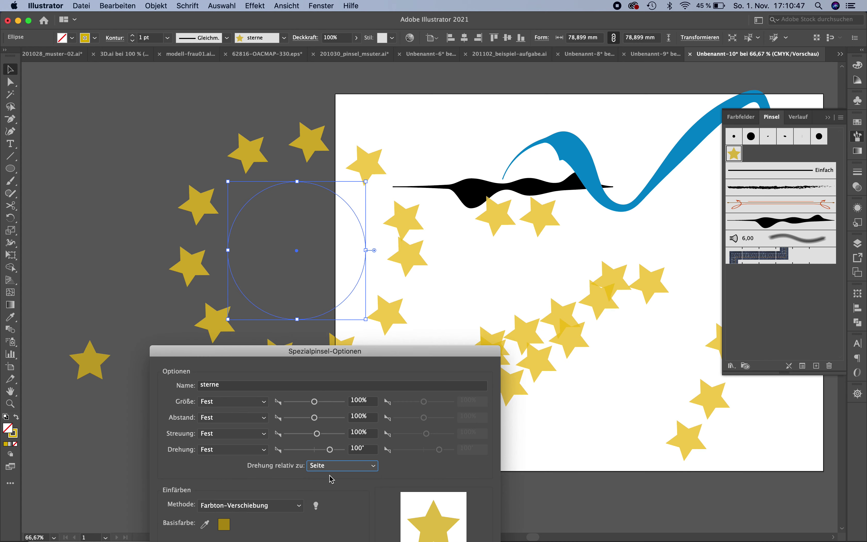
key(Return)
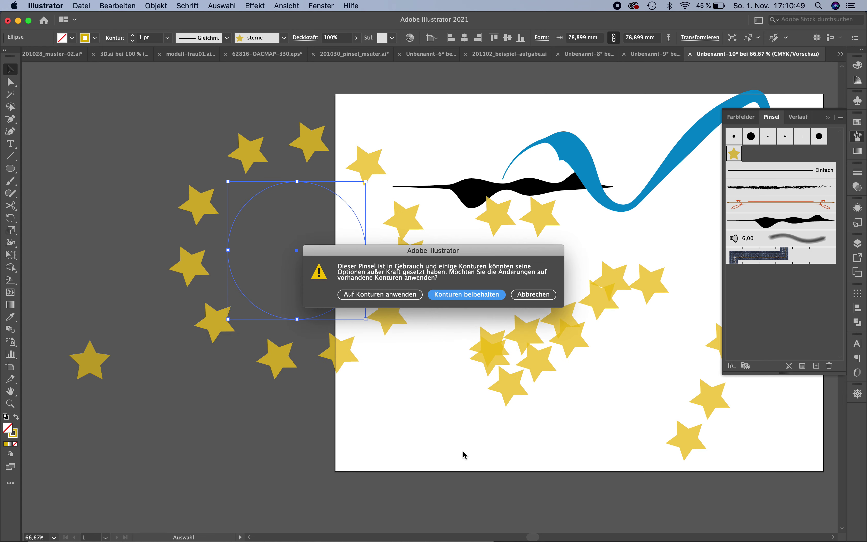
Step: Apply the brush changes to the star ring, give it a 0,25 pt stroke, and move it
click(397, 294)
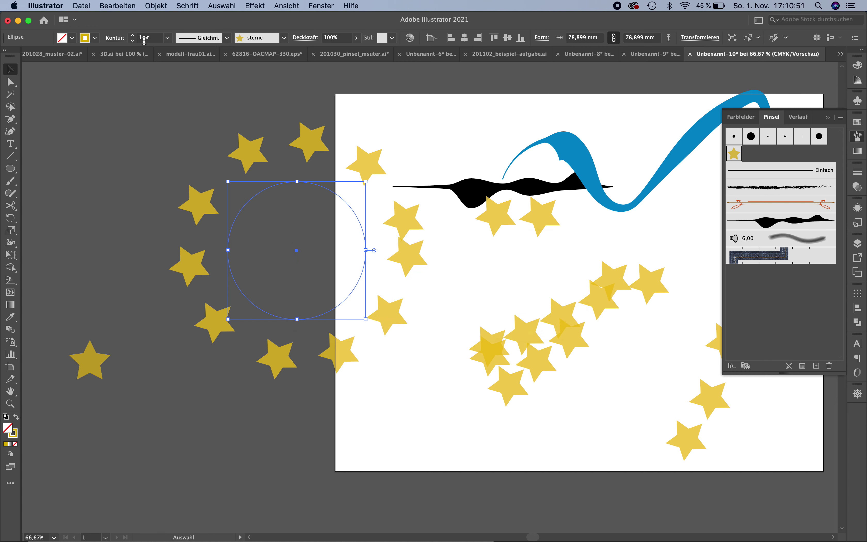
click(167, 37)
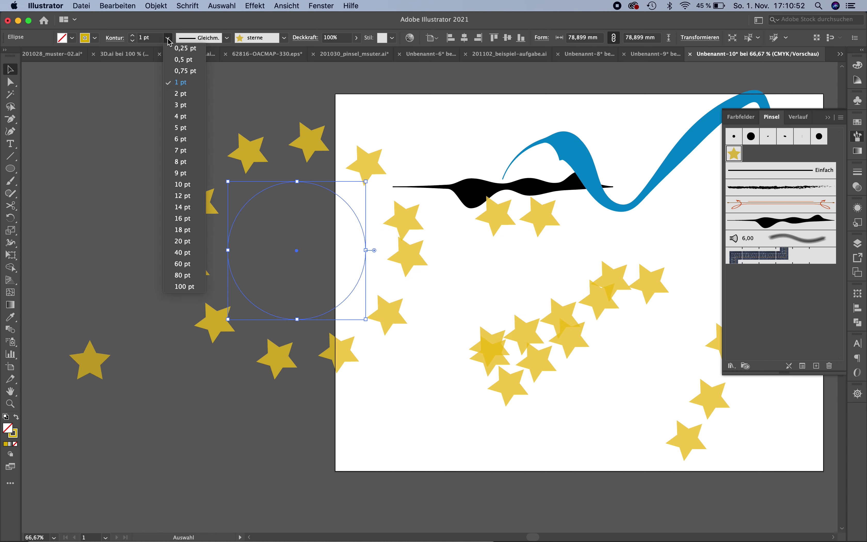
click(176, 49)
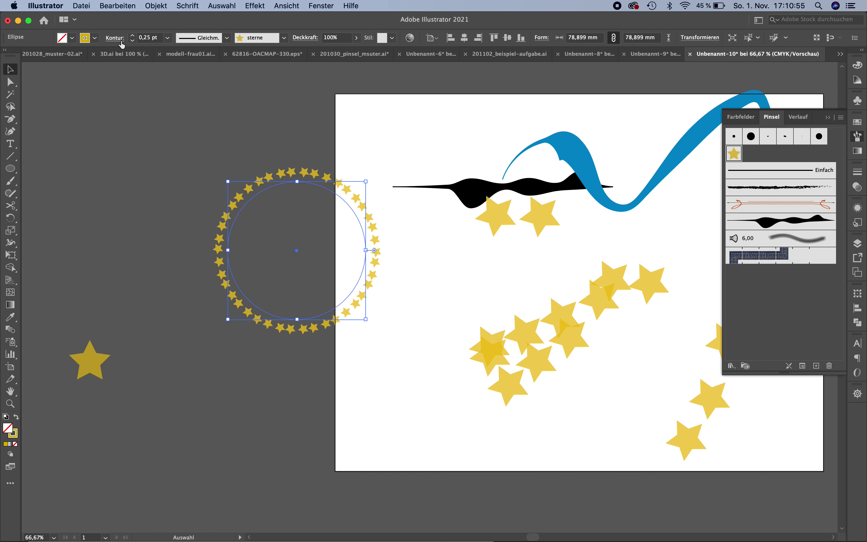
click(276, 151)
mouse_move(312, 171)
mouse_down()
mouse_move(337, 119)
mouse_move(324, 116)
mouse_up()
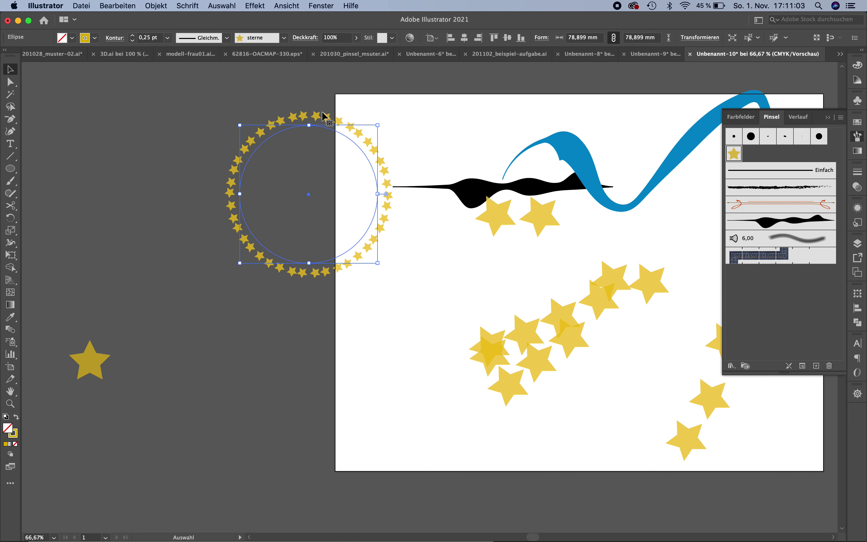
Step: Move the scattered star path off the artboard to the left and bring 201030_pinsel_msuter.ai forward
scroll(354, 265, right, 5)
scroll(354, 265, down, 2)
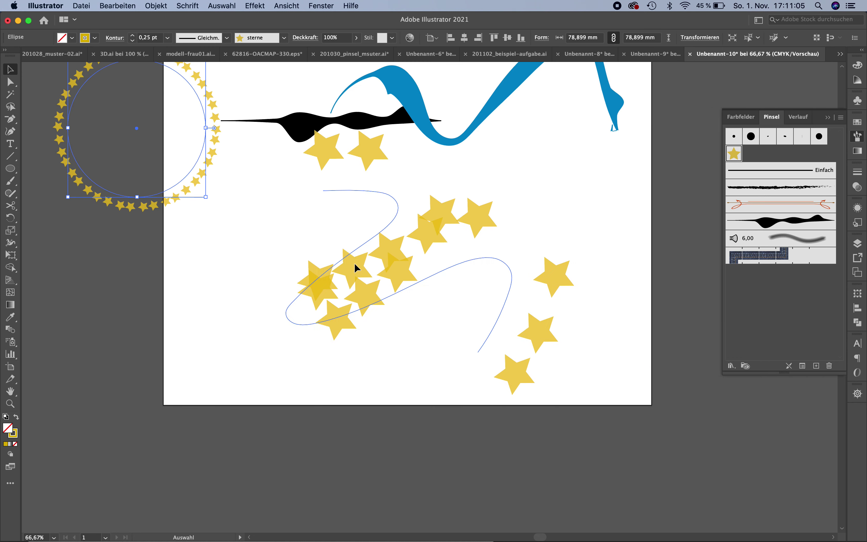
scroll(355, 267, right, 1)
scroll(355, 267, down, 1)
scroll(354, 267, left, 1)
scroll(355, 267, up, 1)
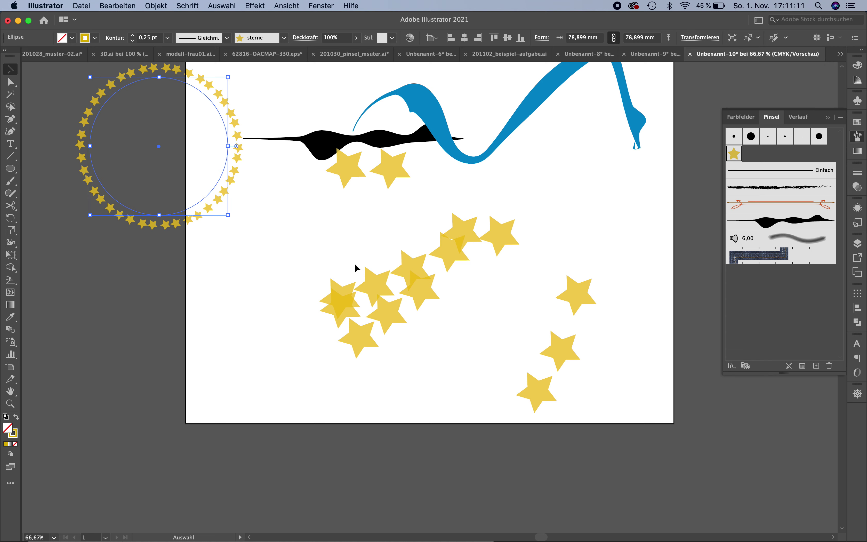
mouse_move(493, 231)
mouse_down()
mouse_move(136, 267)
mouse_move(51, 249)
mouse_up()
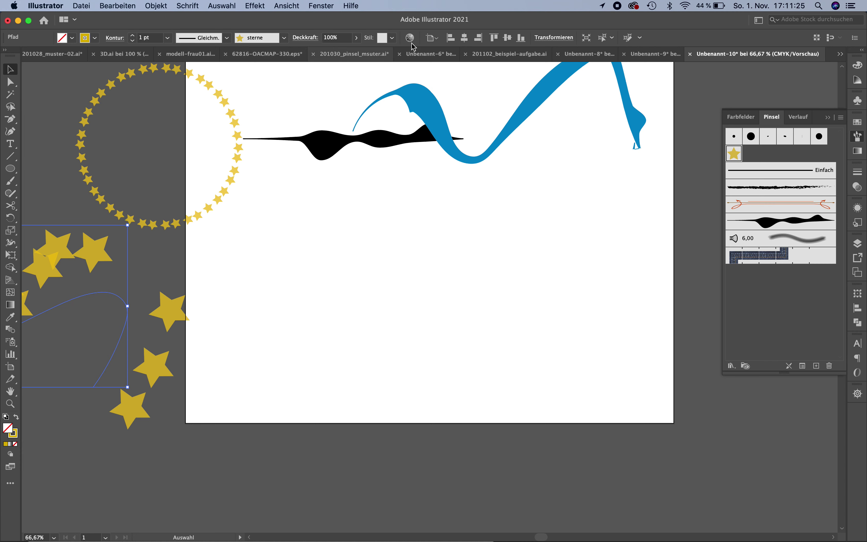
click(355, 54)
Step: Cancel the pattern brush dialog and select the leaf drop group on the right
click(720, 299)
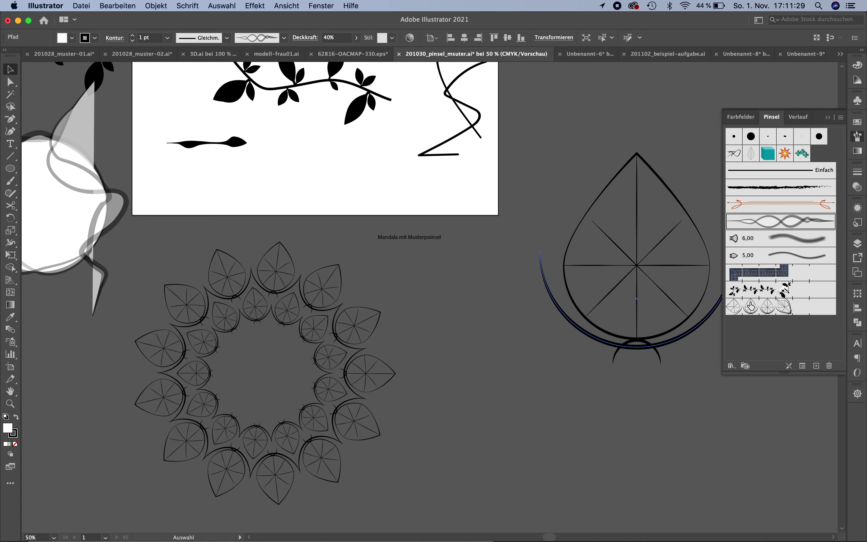
double_click(751, 306)
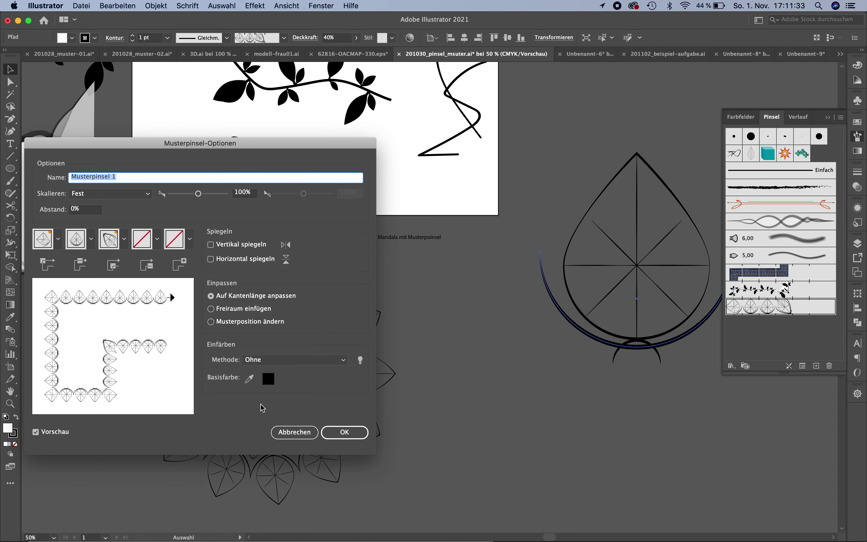
click(294, 432)
drag(553, 121, 738, 451)
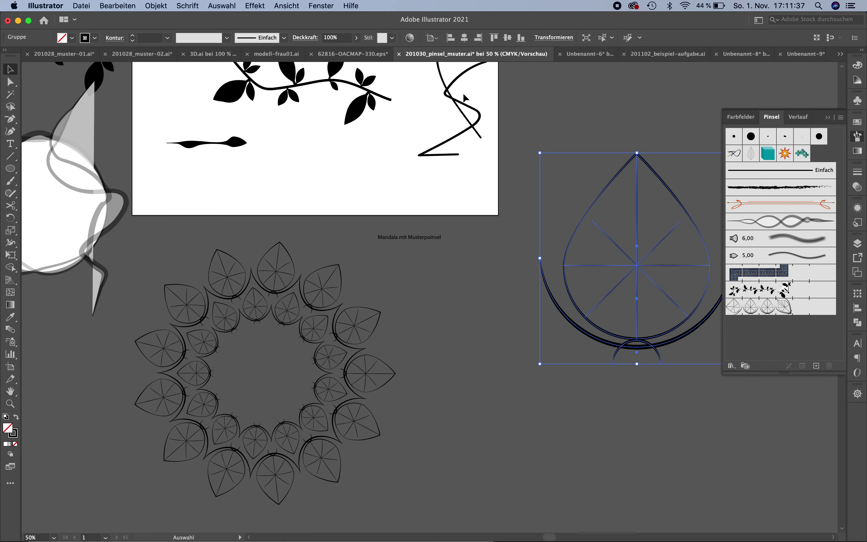
Step: Paste the leaf group into Unbenannt-10, shrink it, and place it in the lower middle
click(839, 54)
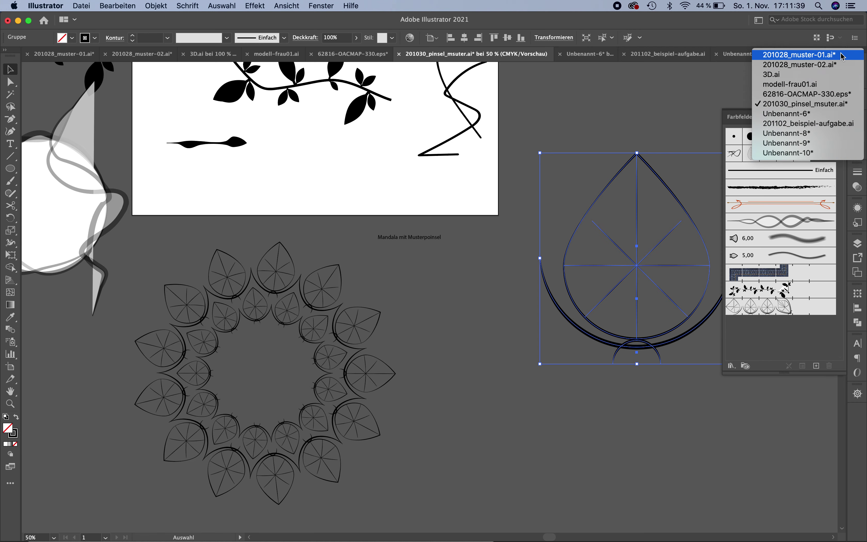
click(802, 153)
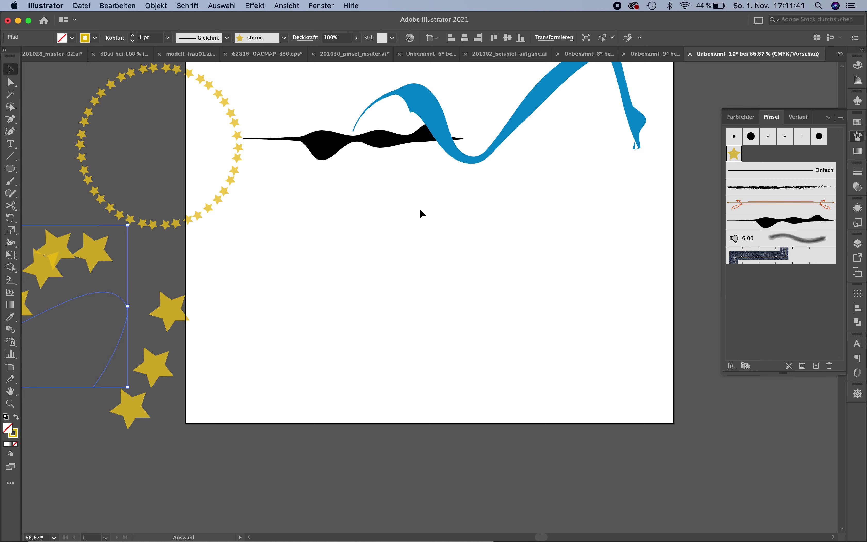
key(super+v)
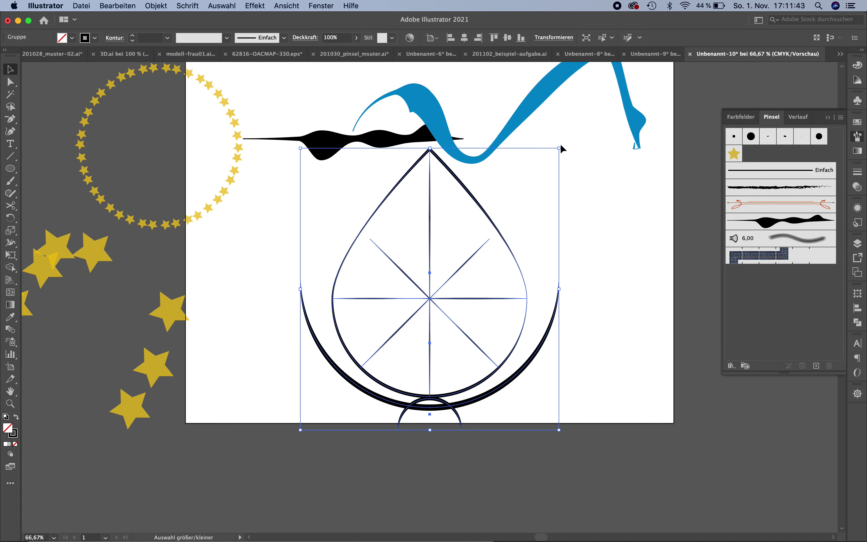
drag(558, 148, 421, 298)
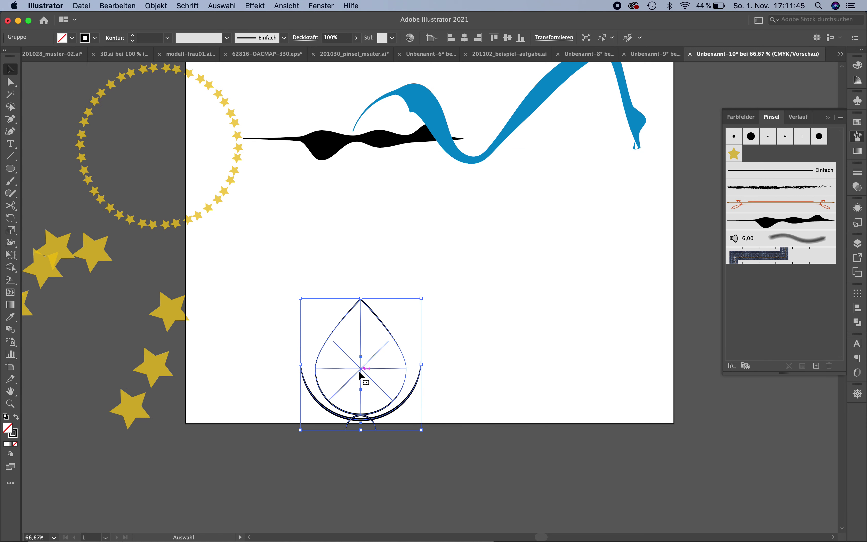
drag(359, 374, 412, 318)
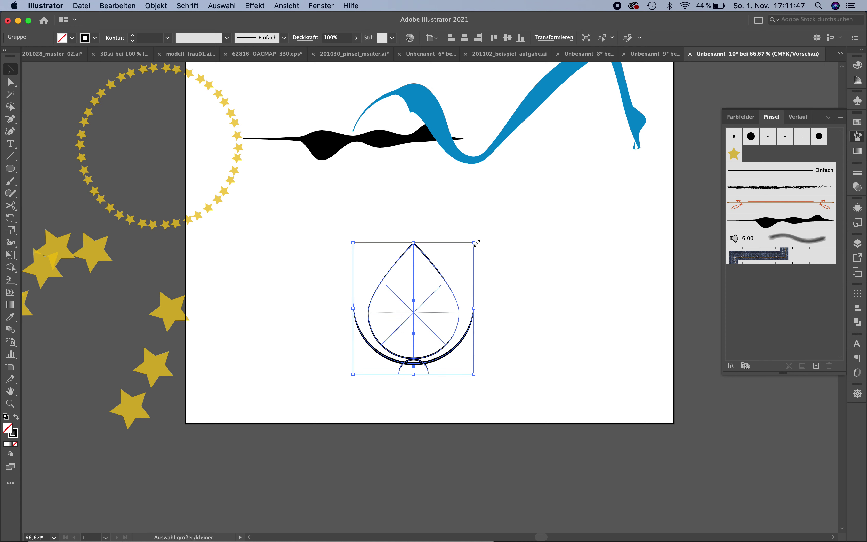
drag(474, 242, 419, 303)
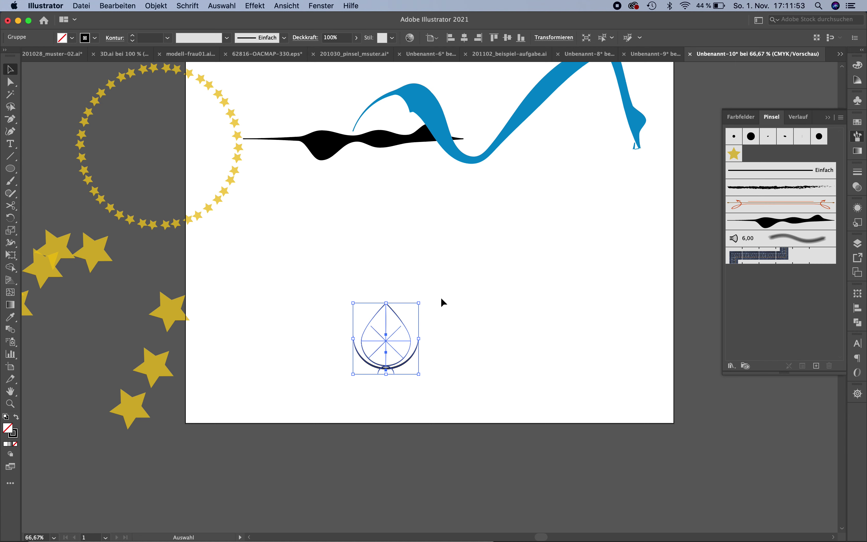
Step: Start a new Pattern Brush (Musterpinsel) from the small leaf group
click(816, 367)
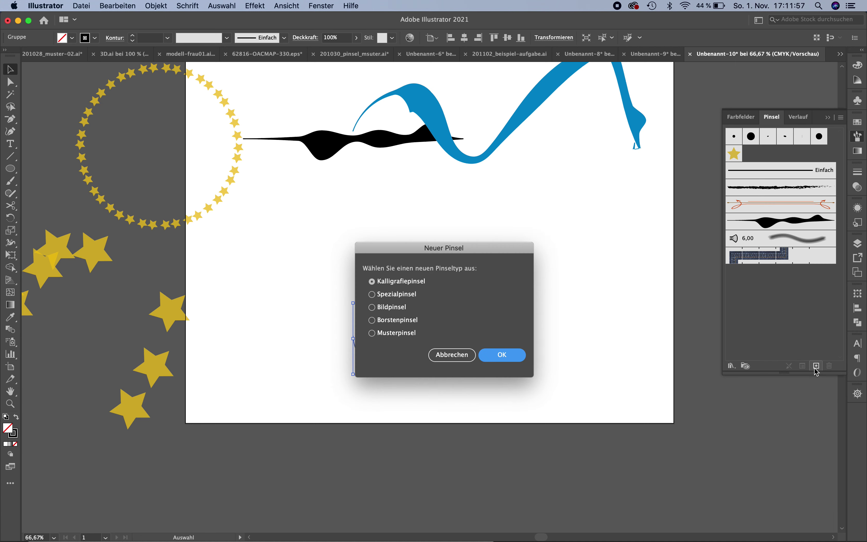
click(403, 334)
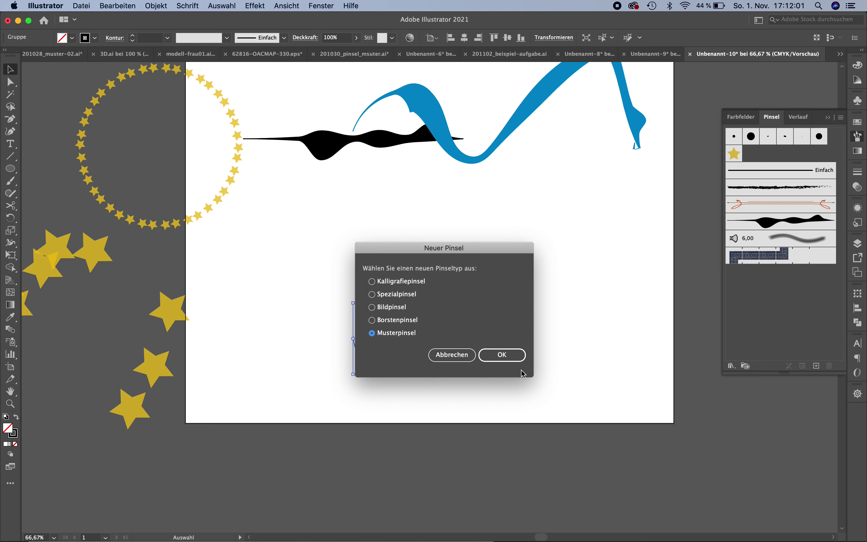
click(515, 359)
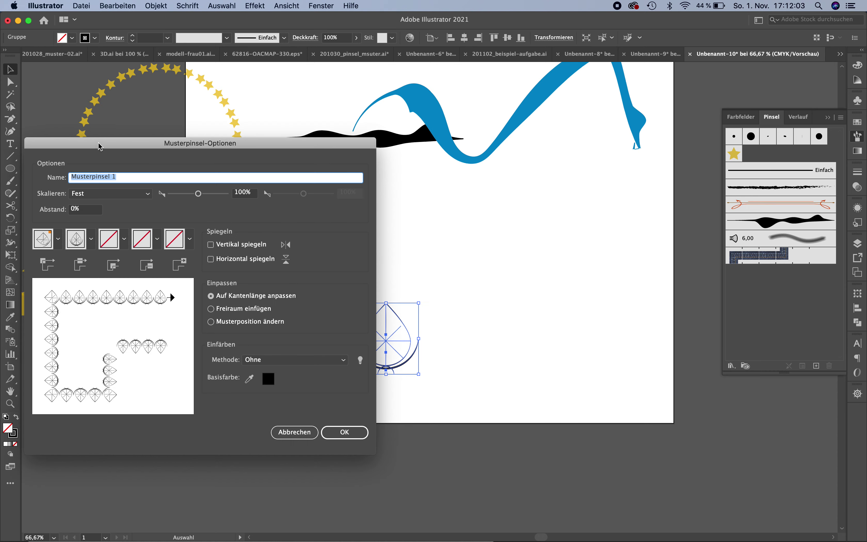
Step: Name the brush 'dekoration musterpinsel', keep fixed scaling, and try the flip options
drag(112, 143, 583, 83)
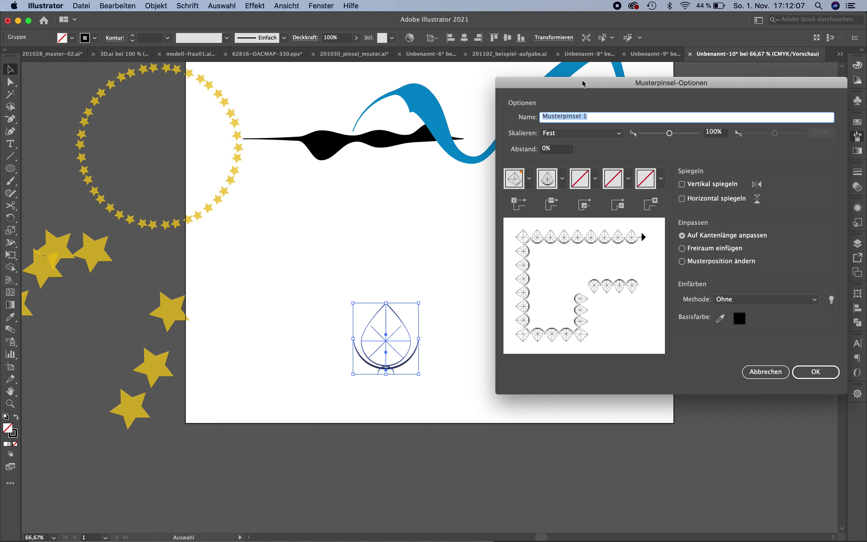
text(dekoration m)
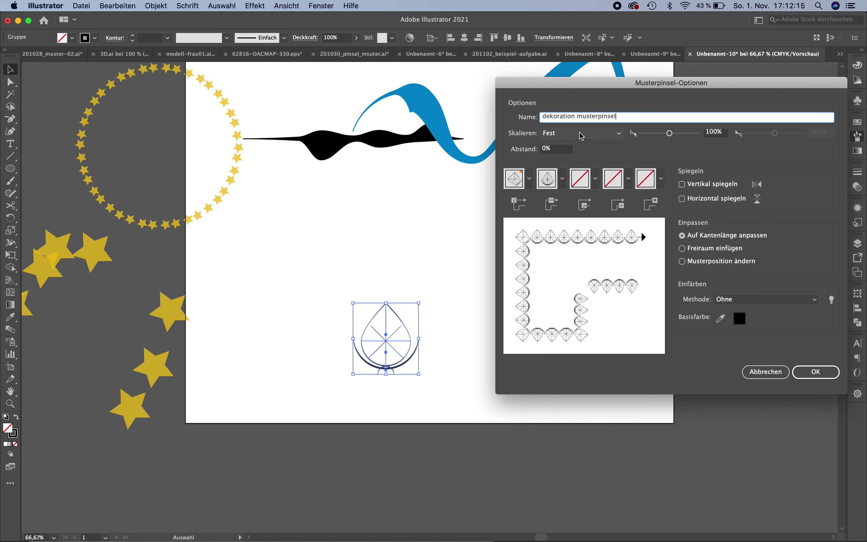
click(581, 137)
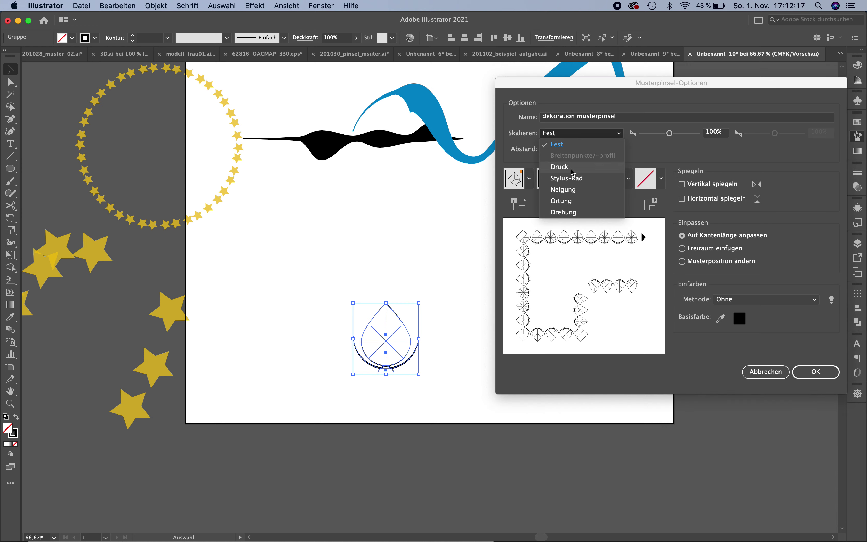
click(728, 153)
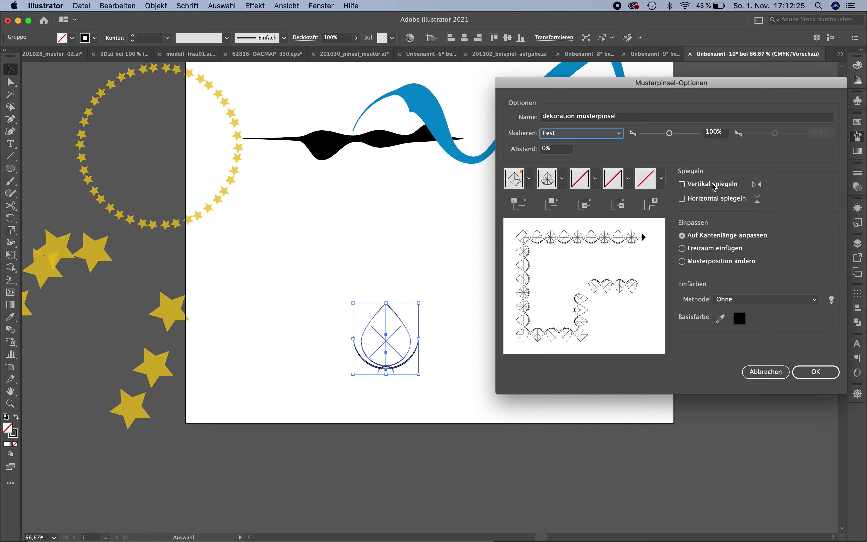
click(713, 201)
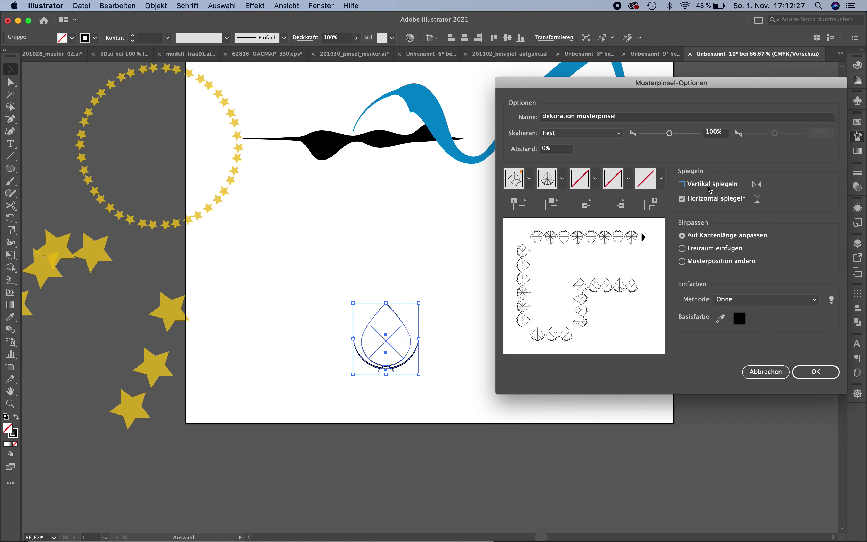
click(710, 189)
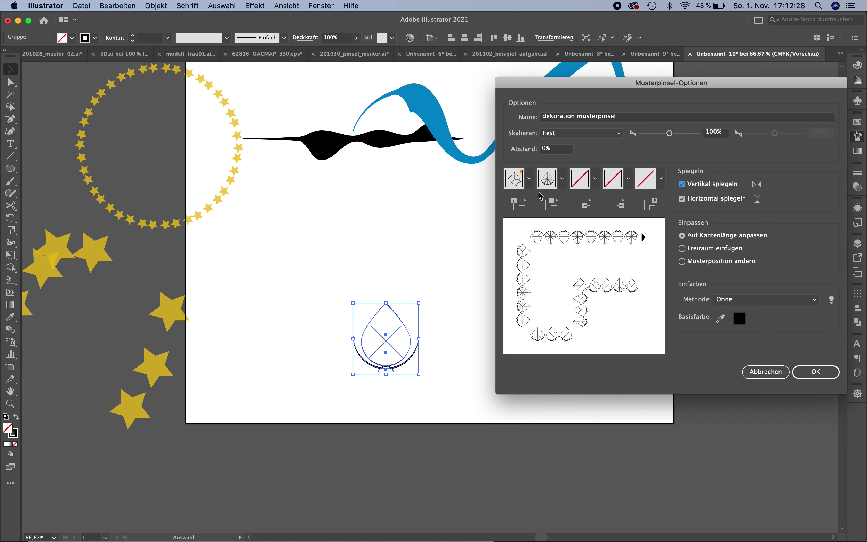
Step: Set colourization to Farbton-Verschiebung, fitting to Musterposition ändern, and turn mirroring off
click(754, 303)
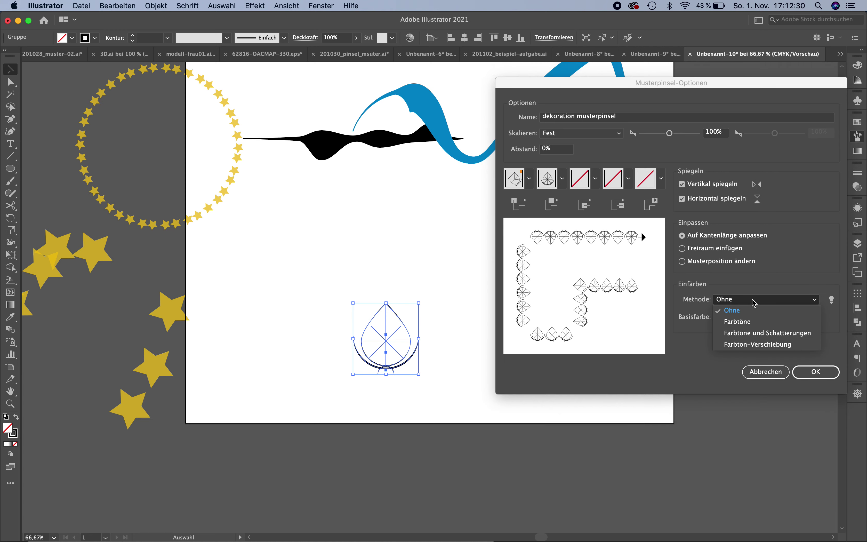
click(750, 345)
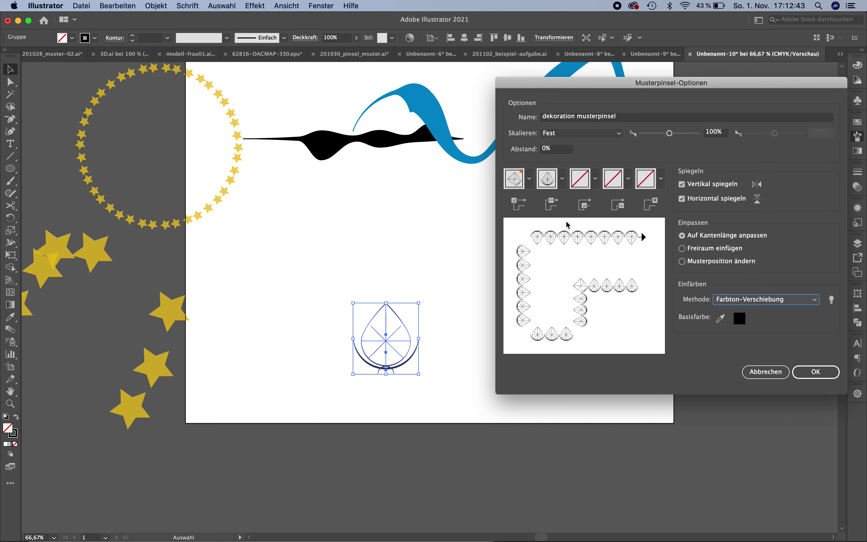
click(698, 251)
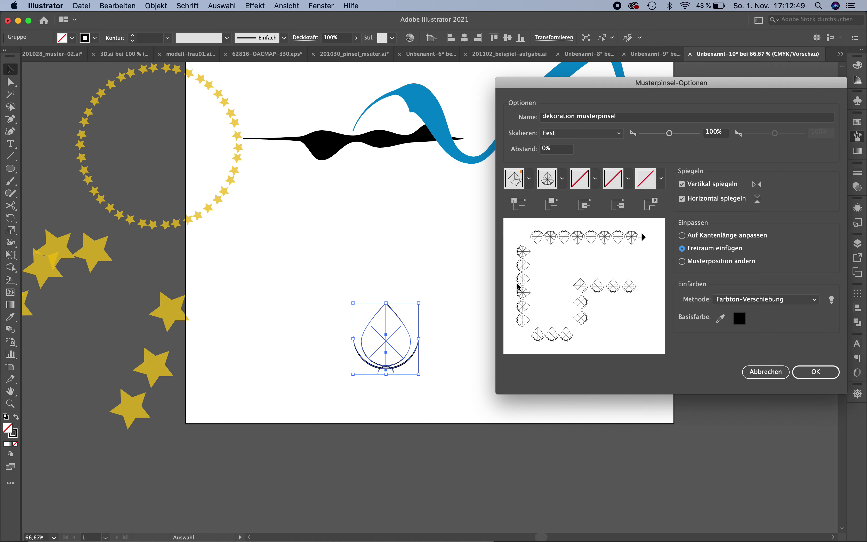
click(723, 265)
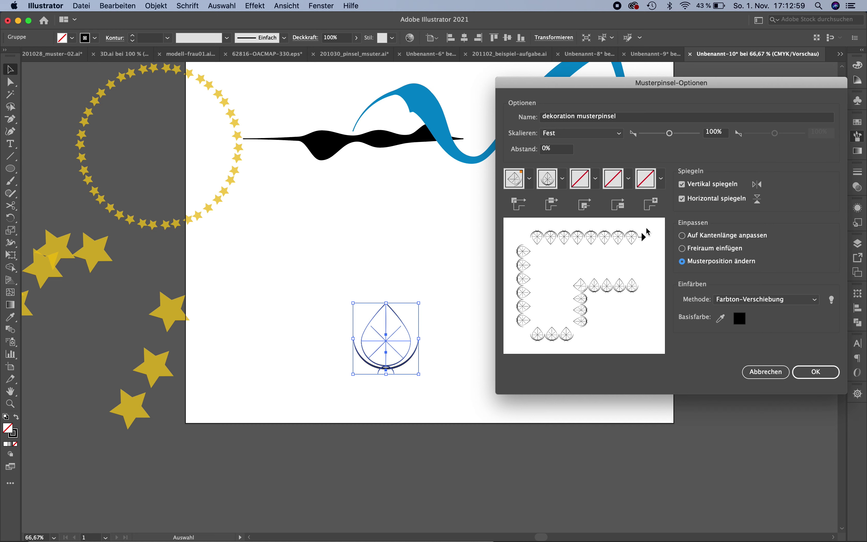
click(681, 199)
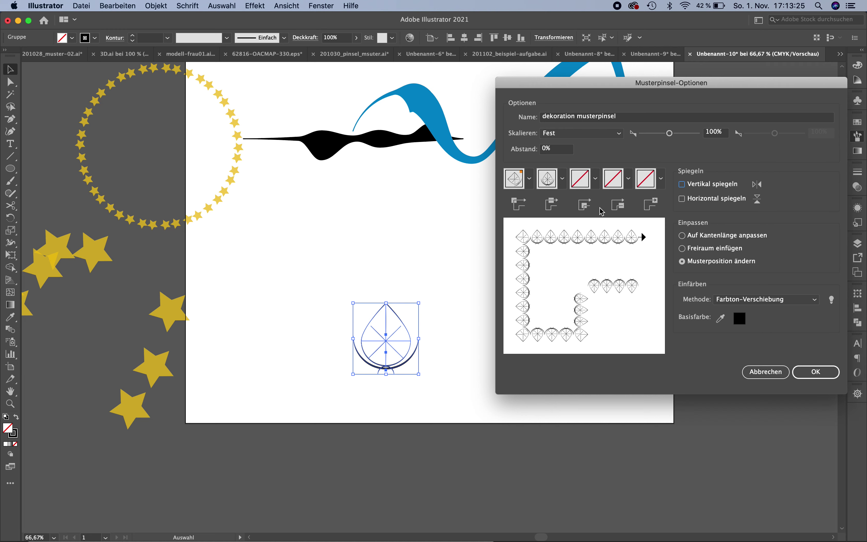
Step: Set the outer corner tile to Automatisch dazwischen einfügen
click(530, 179)
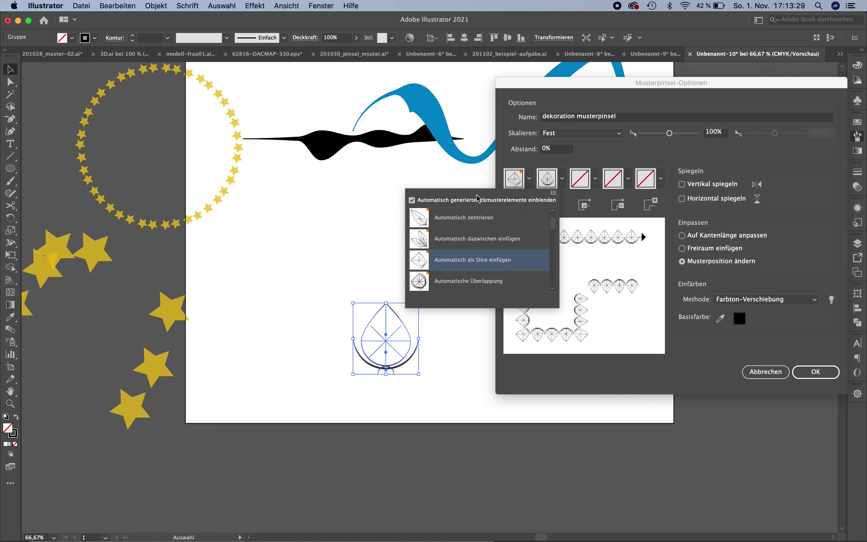
click(534, 165)
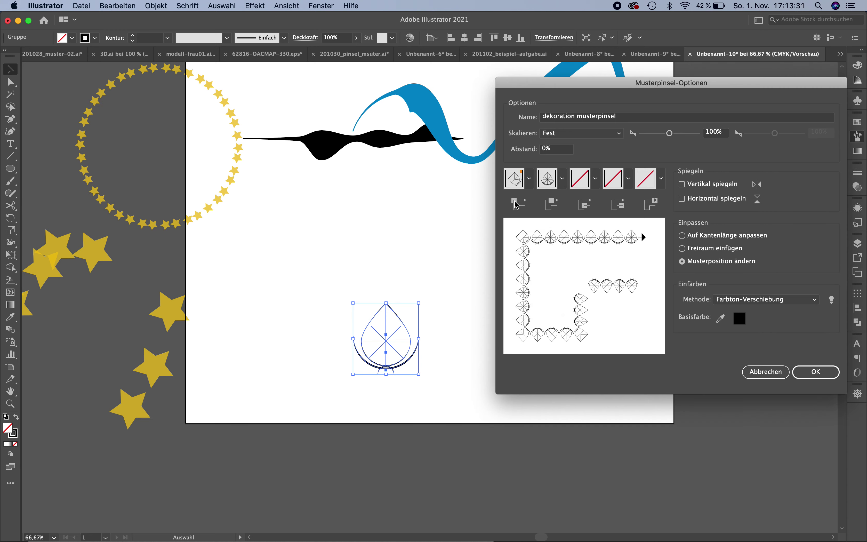
click(529, 179)
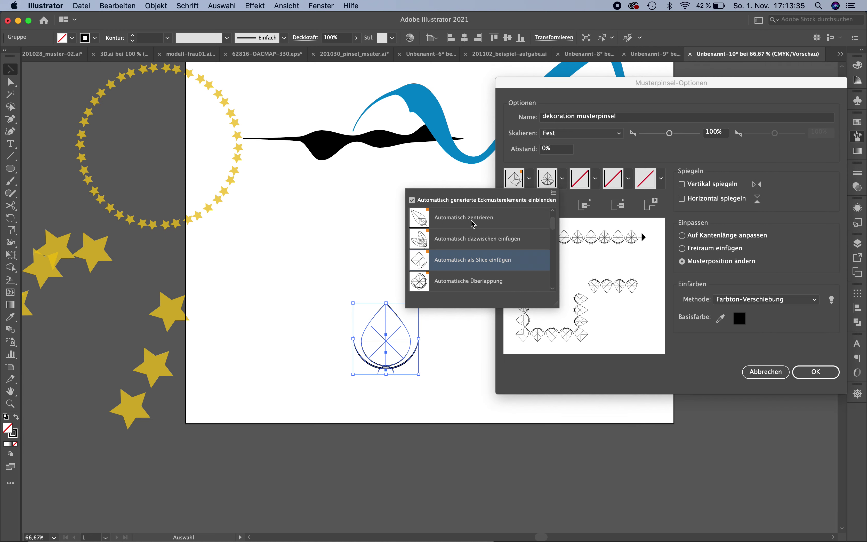
scroll(473, 224, up, 2)
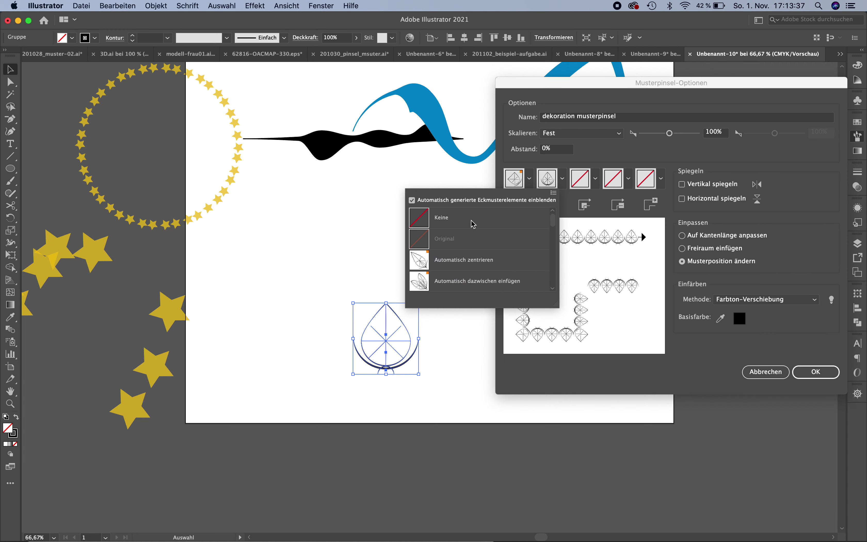
scroll(473, 223, down, 1)
scroll(473, 224, down, 1)
click(439, 219)
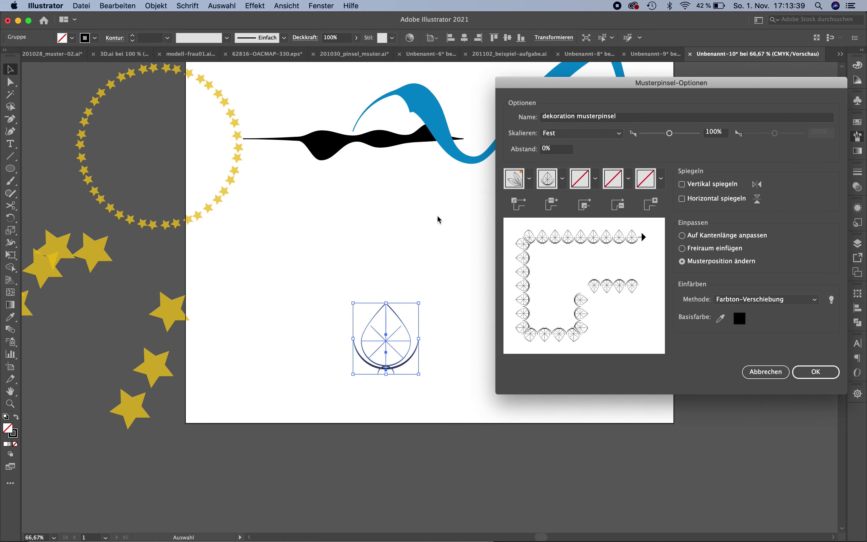
click(531, 179)
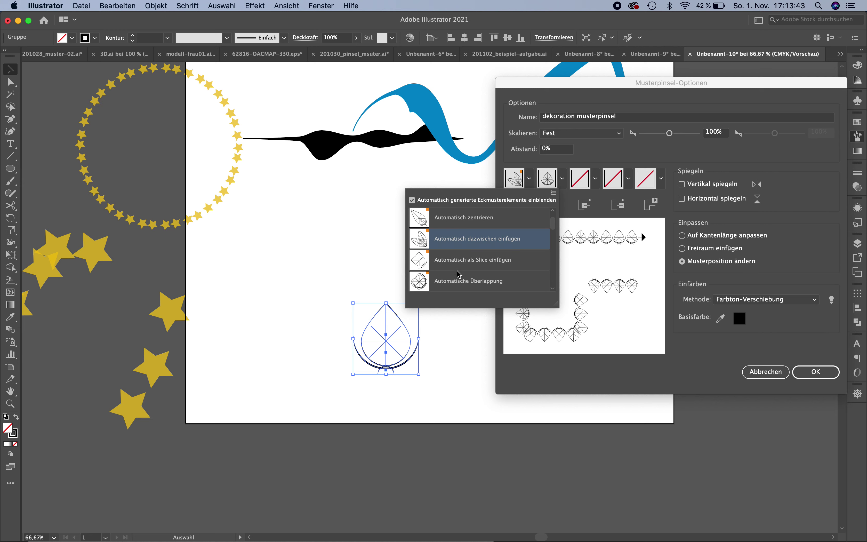
click(459, 239)
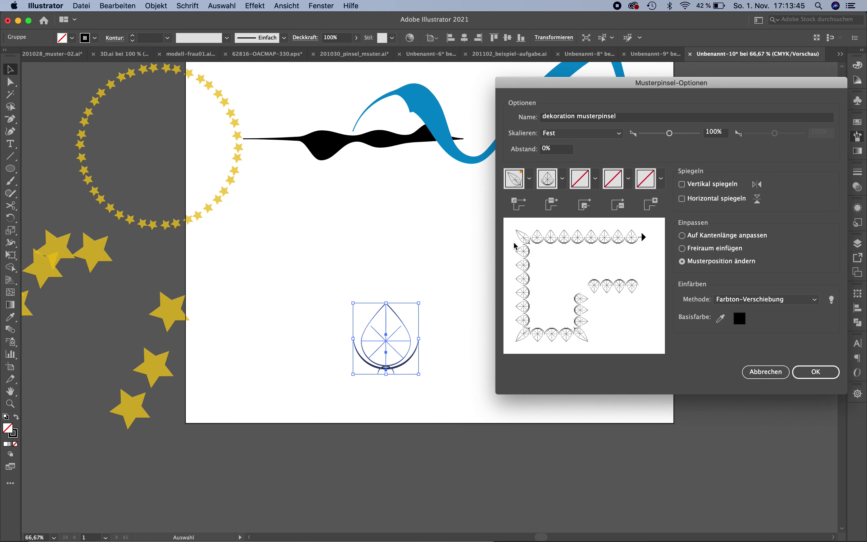
Step: Keep the leaf side tile, auto-slice the inner corner, leave the start tile at Keine, and confirm
click(562, 179)
scroll(498, 215, up, 1)
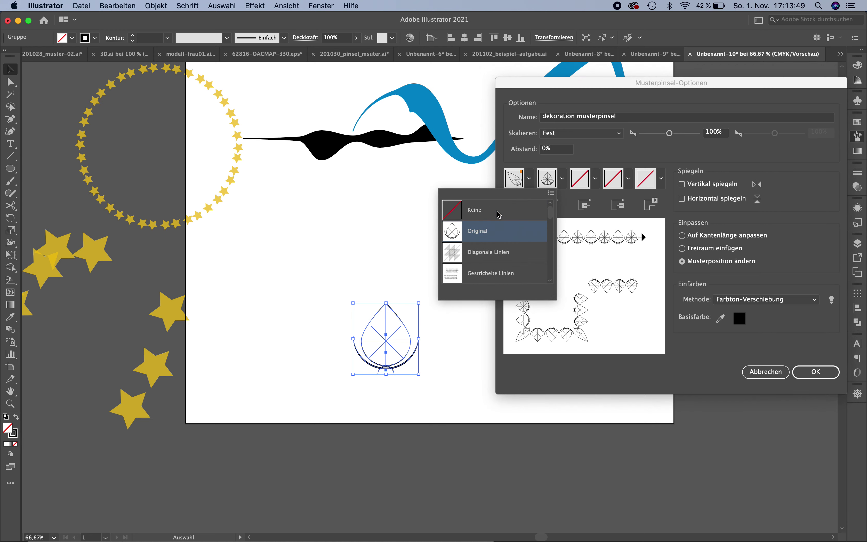
click(598, 181)
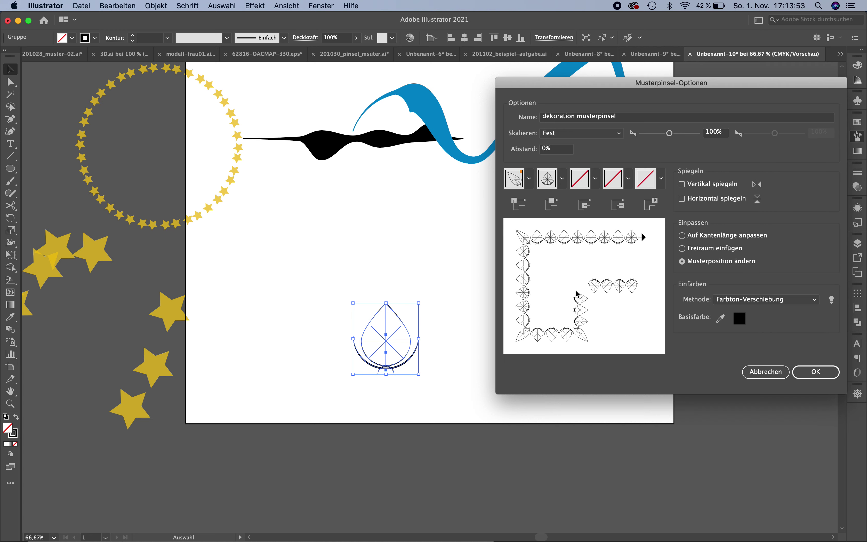
click(595, 179)
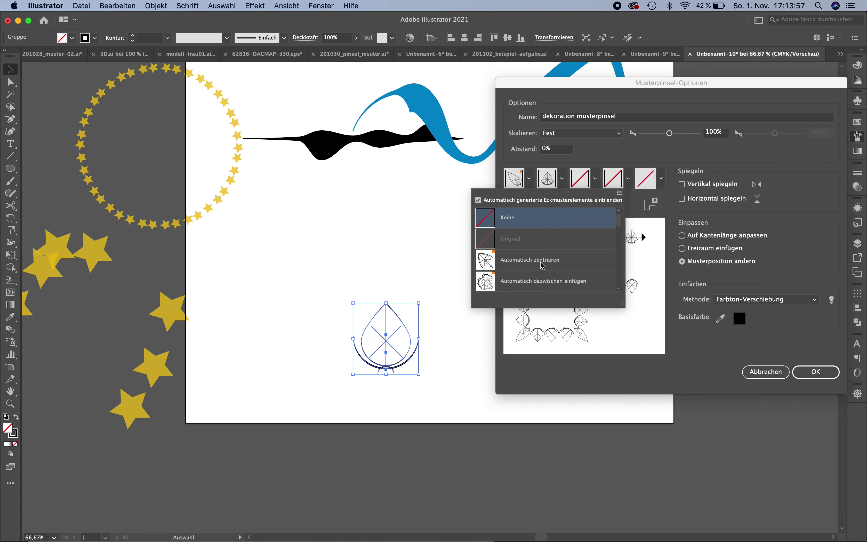
scroll(544, 263, down, 2)
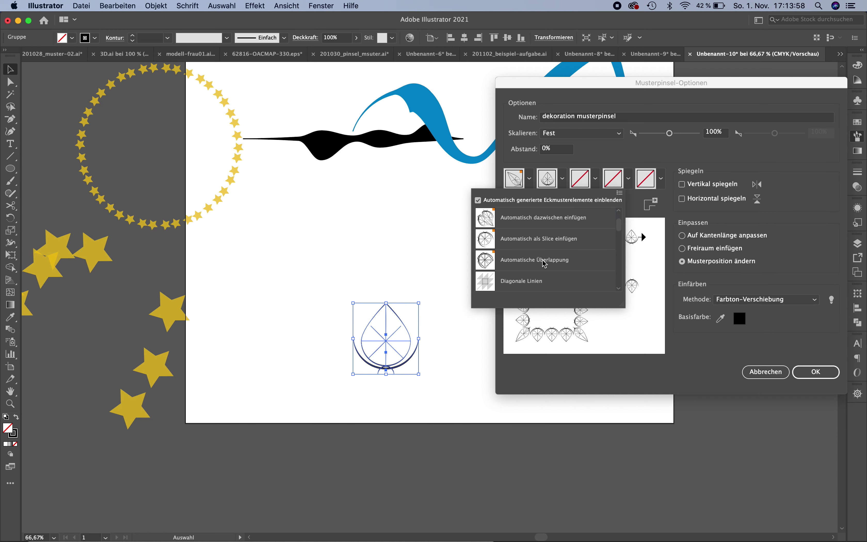
click(523, 242)
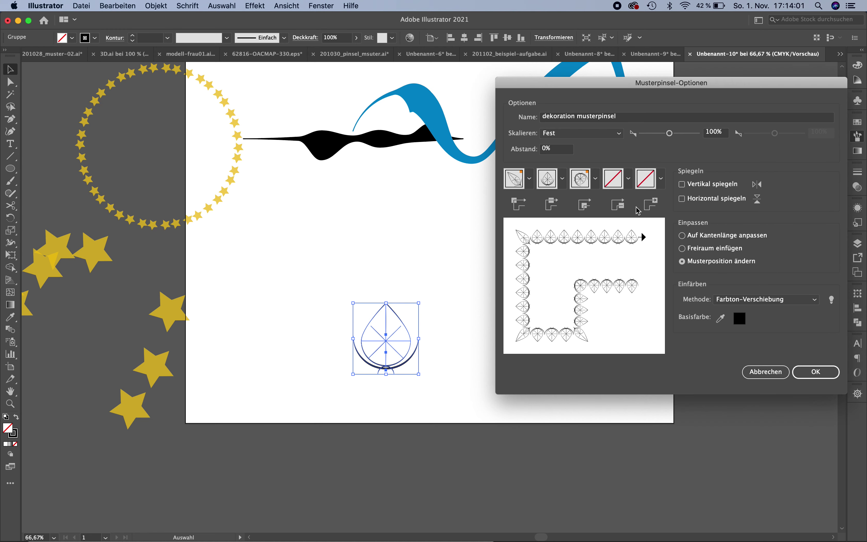
click(629, 179)
click(630, 181)
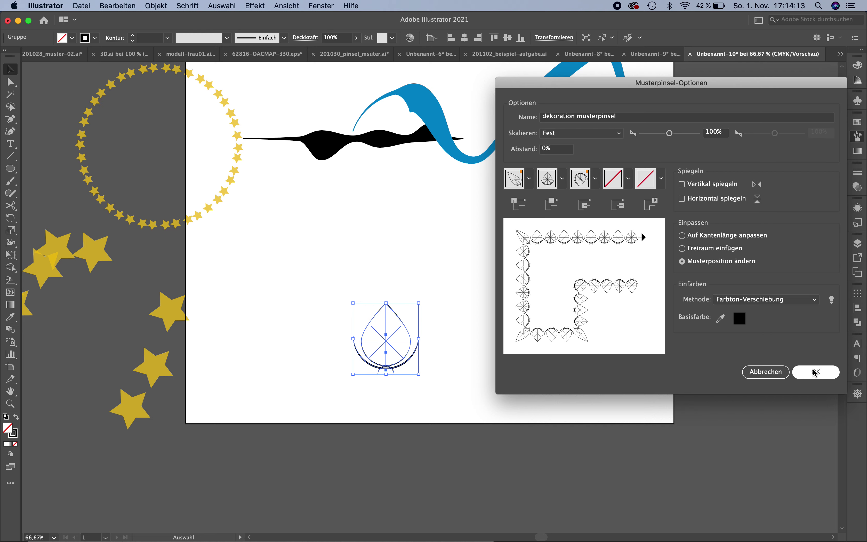
click(812, 369)
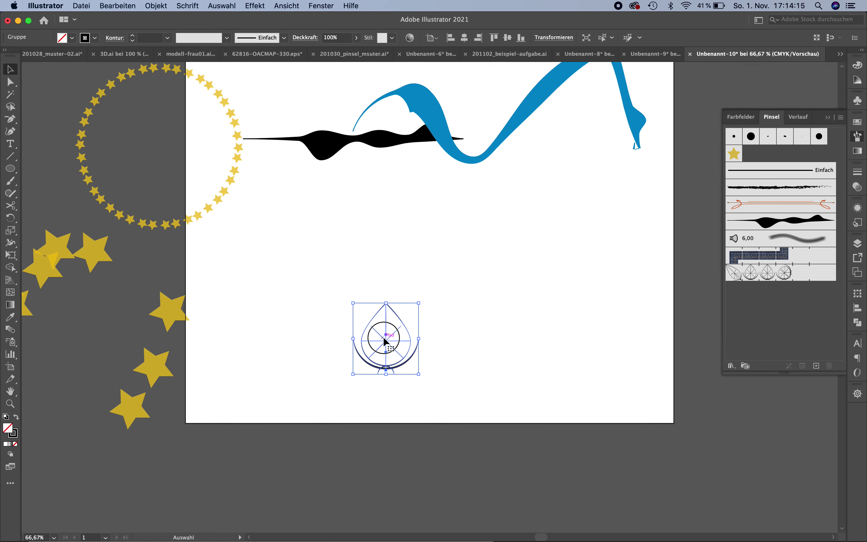
Step: Move the leaf tile off the artboard and draw a stepped straight-segment path with the Pen tool
mouse_move(383, 336)
mouse_down()
mouse_move(126, 424)
mouse_move(52, 410)
mouse_up()
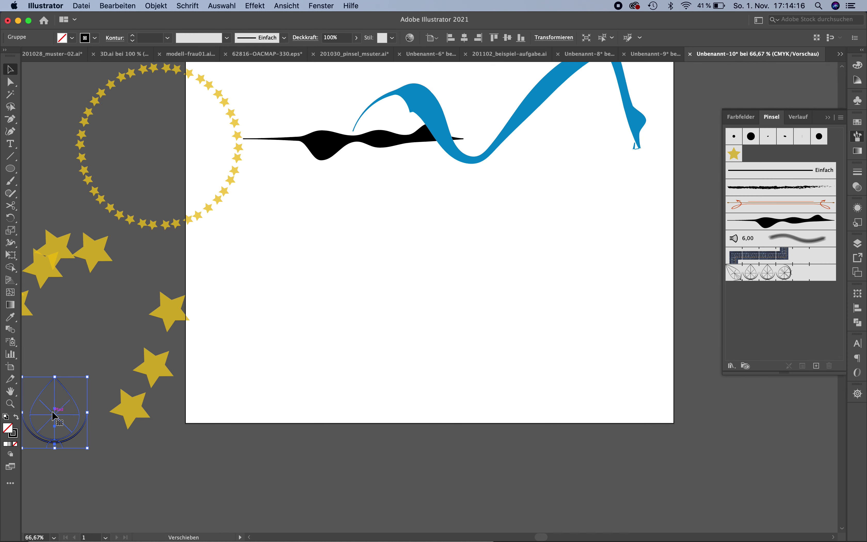
click(10, 119)
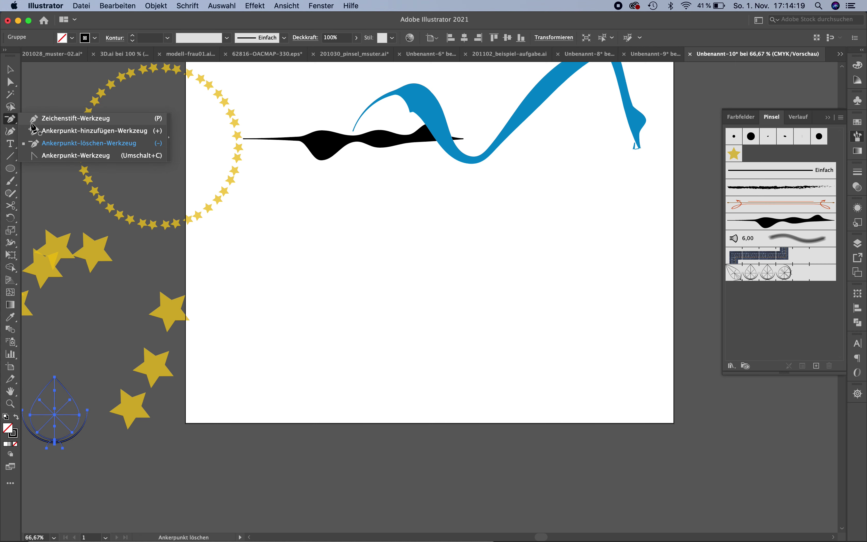
click(33, 119)
click(239, 355)
click(414, 354)
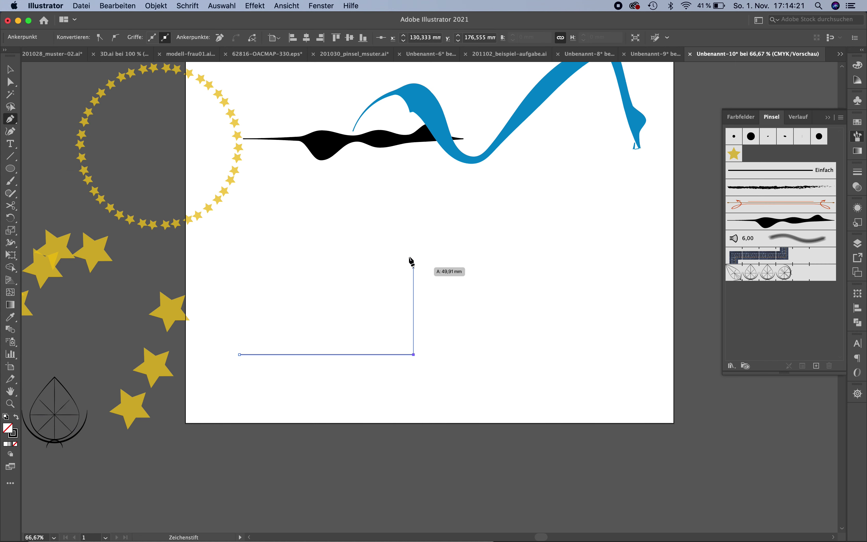
click(414, 242)
click(563, 242)
super+click(588, 386)
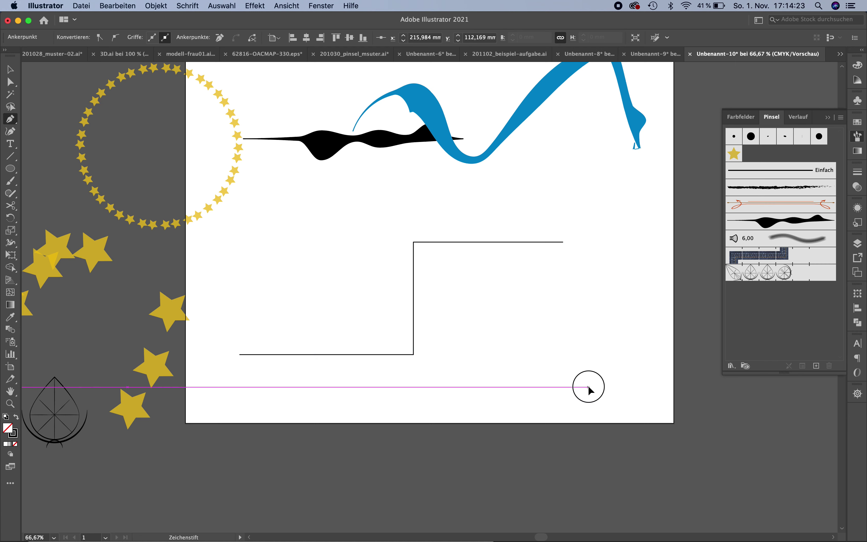
click(10, 69)
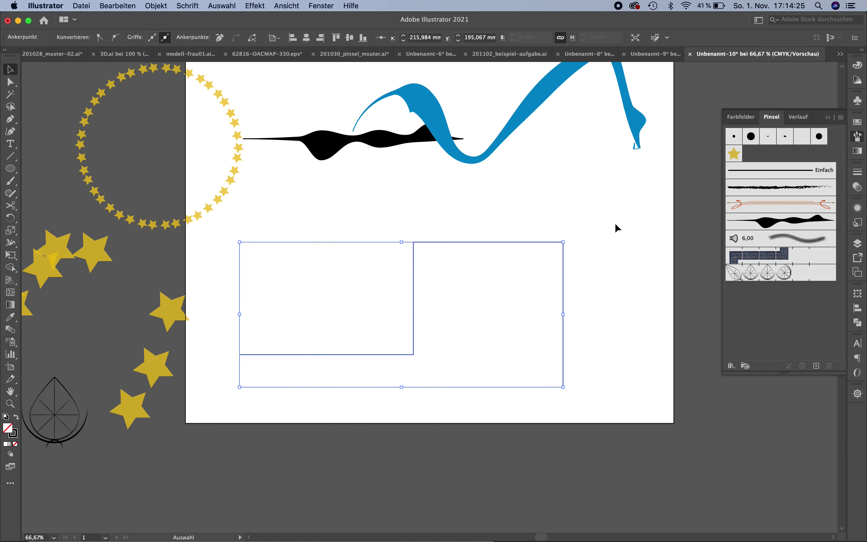
click(616, 227)
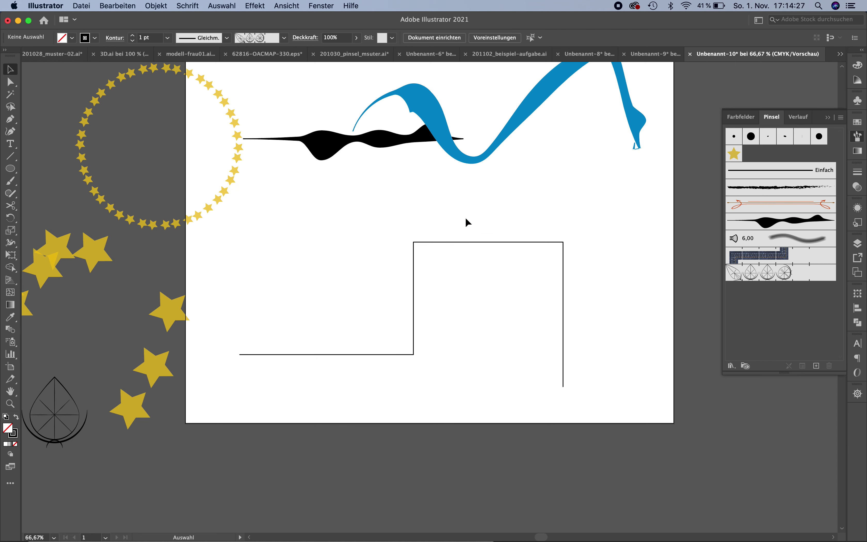
Step: Apply the leaf pattern brush to the stepped path at a 0,25 pt stroke
drag(467, 222, 561, 319)
click(768, 274)
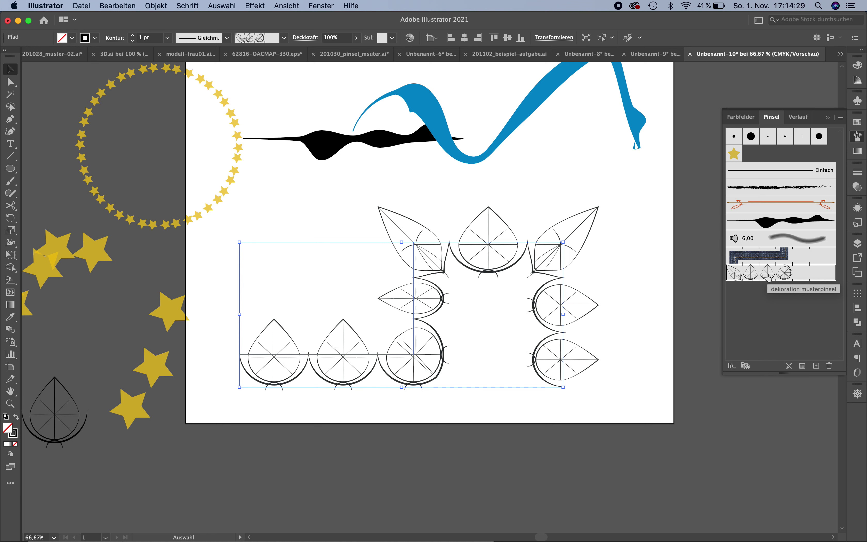
click(169, 38)
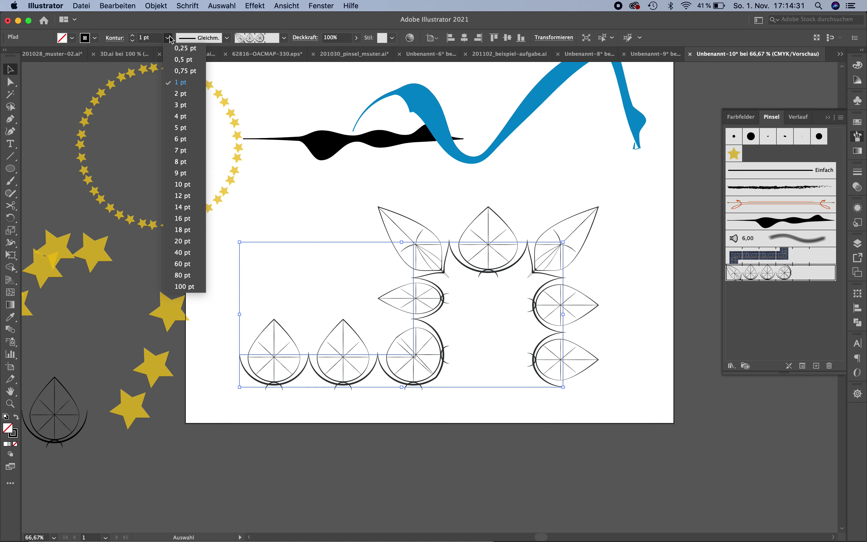
click(181, 48)
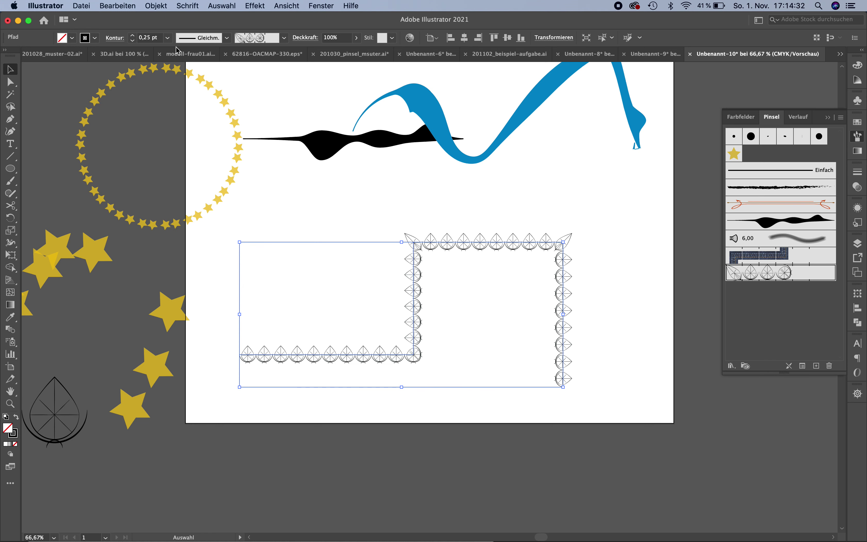
Step: Move the stepped path up-left and draw a lower-right circle with the leaf brush at 0,25 pt
click(512, 180)
drag(474, 243, 264, 98)
key(l)
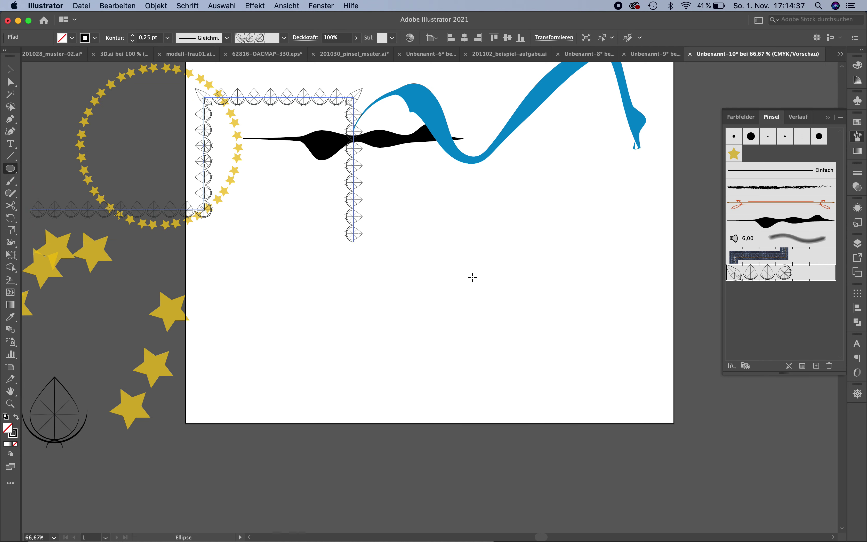
drag(473, 277, 564, 369)
click(765, 278)
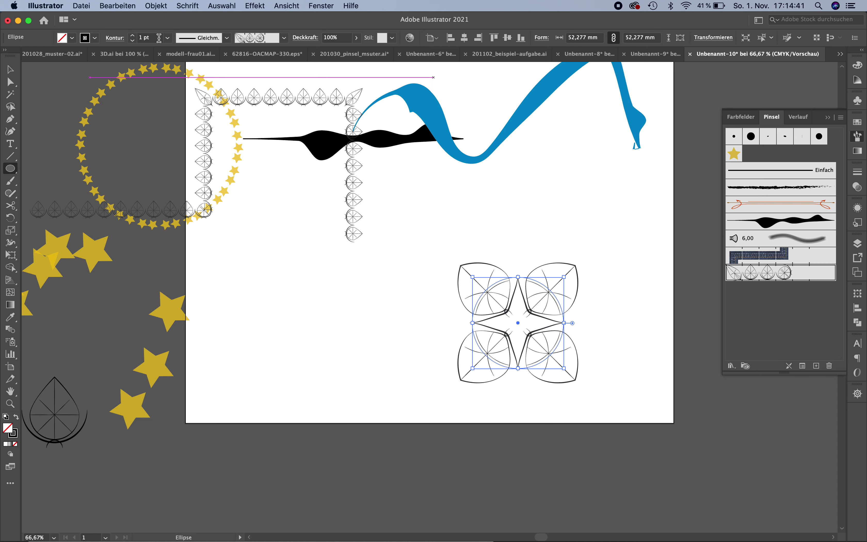
click(167, 37)
click(175, 47)
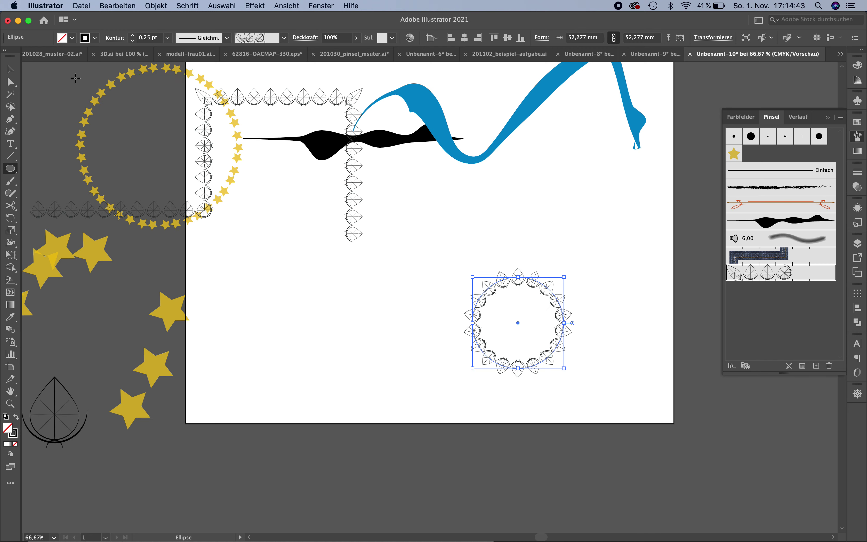
Step: Alt-scale a larger concentric copy of the leaf ring around the original and reselect it
key(v)
click(406, 289)
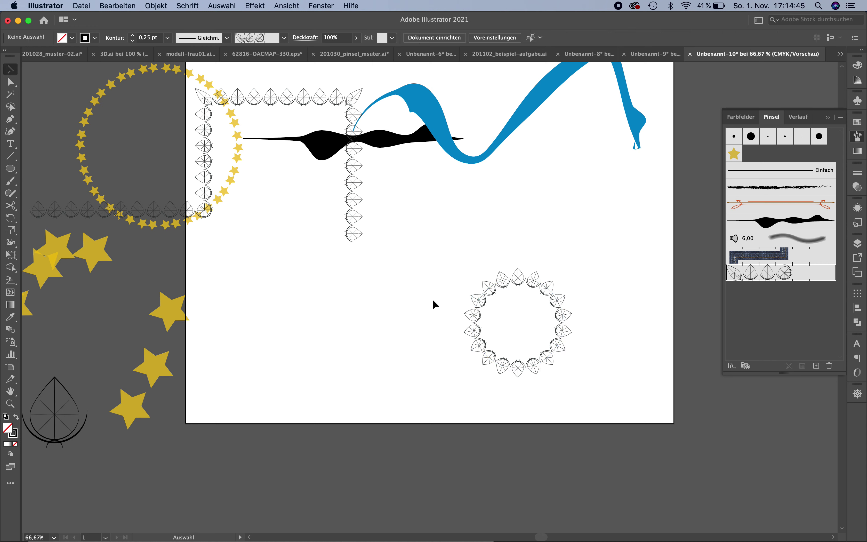
click(554, 285)
key(a)
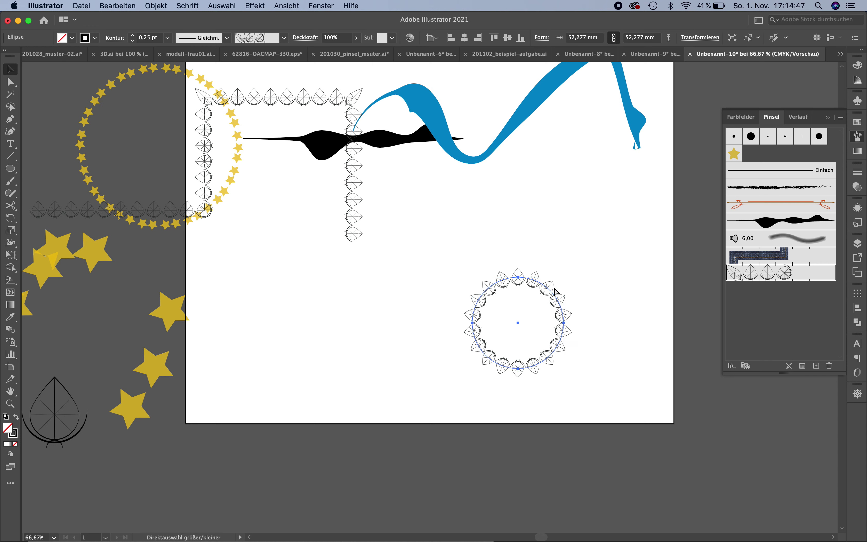
key(v)
mouse_move(563, 277)
mouse_down()
mouse_move(594, 253)
mouse_move(637, 293)
mouse_up()
click(640, 258)
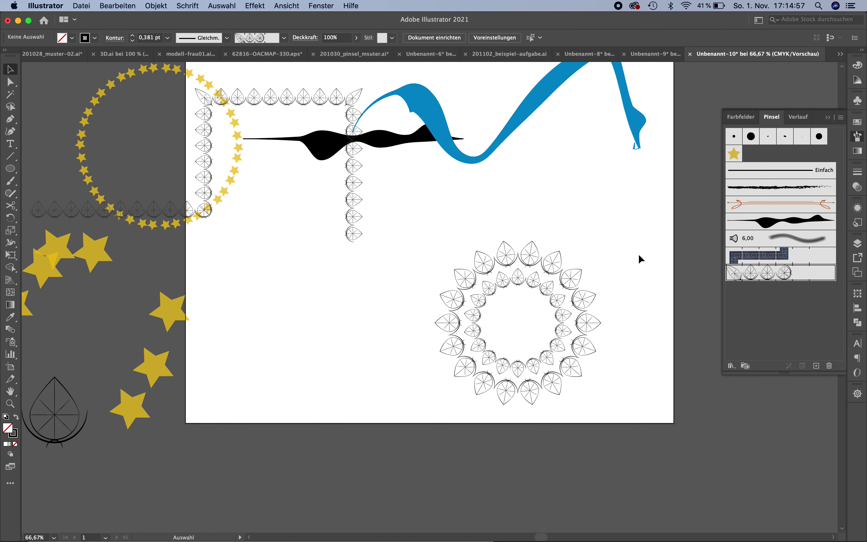
click(561, 274)
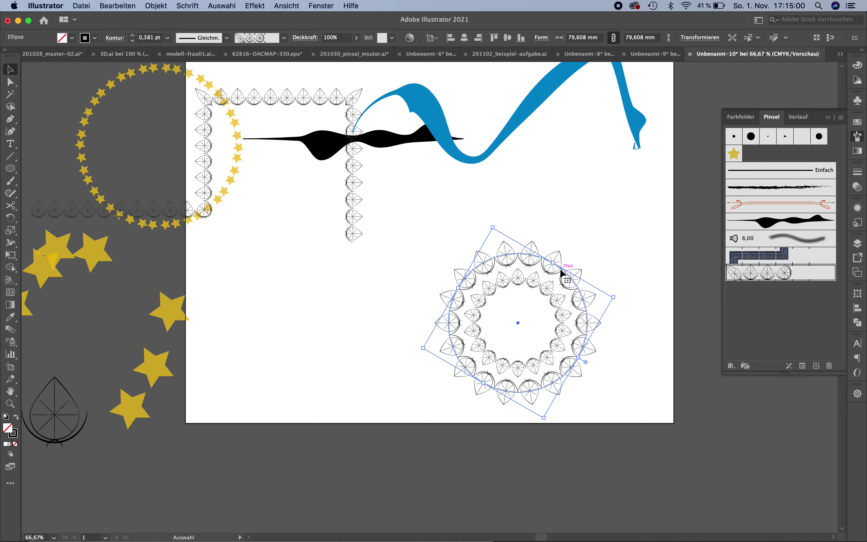
Step: Give the outer leaf ring a yellow d8d31a stroke, then zoom in and back out to check
click(13, 433)
double_click(14, 433)
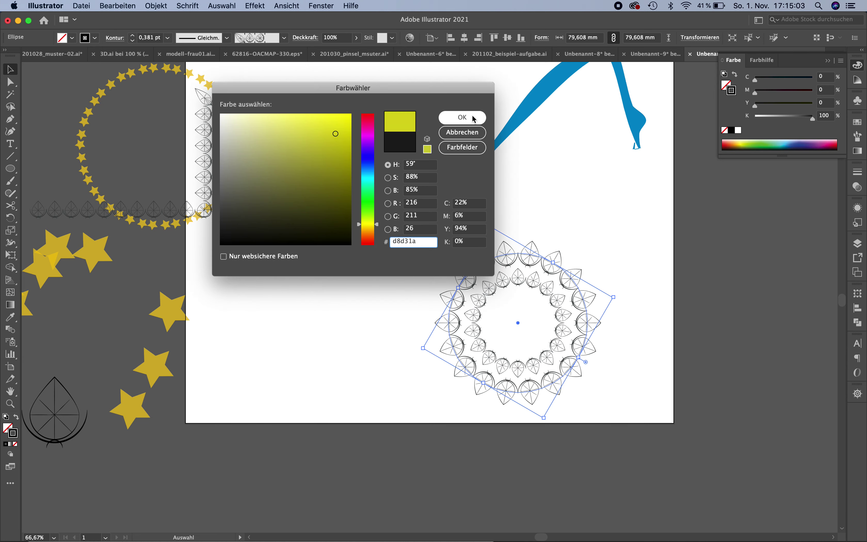
click(463, 117)
click(668, 259)
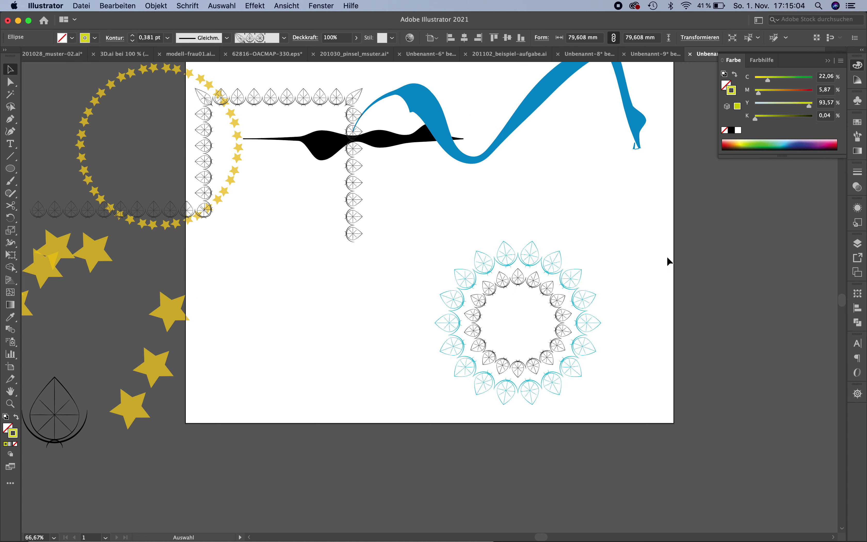
click(575, 283)
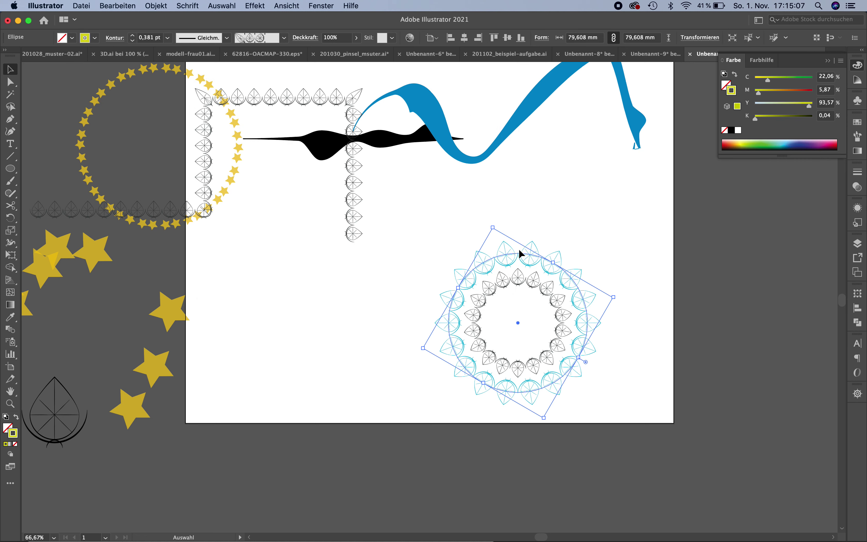
click(620, 268)
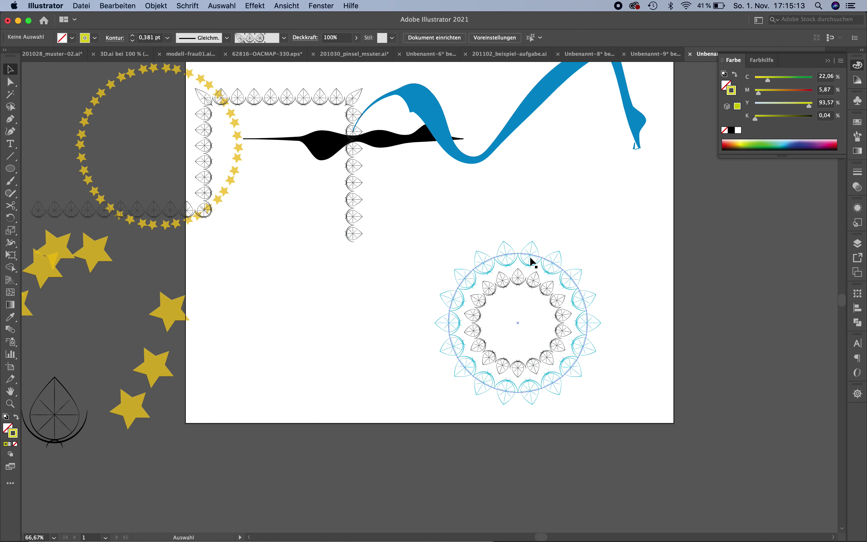
key(super+1)
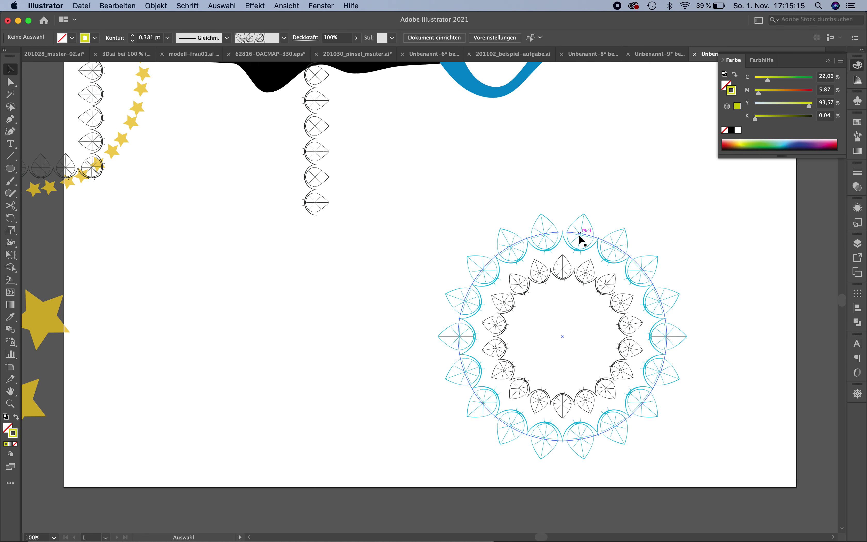
key(super+minus)
key(super+minus)
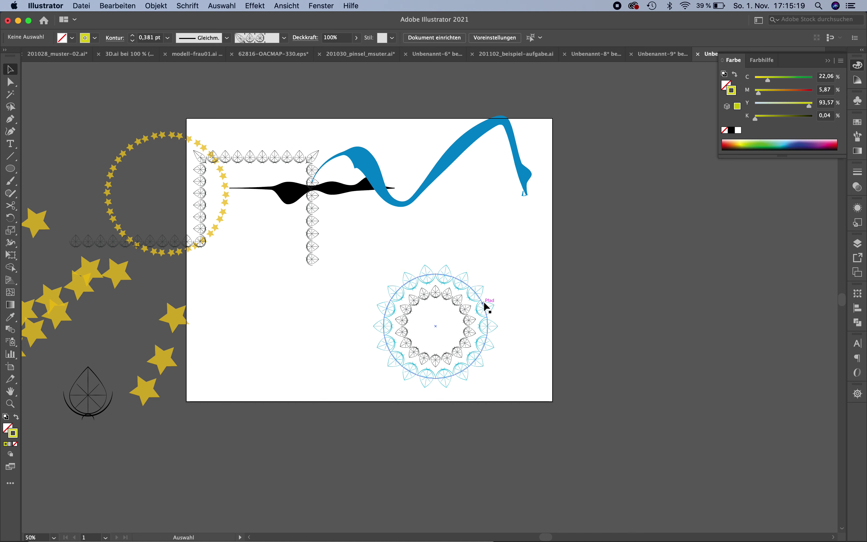
Step: Move the leaf tile group onto the artboard and shift both leaf rings to the right
drag(50, 357, 137, 446)
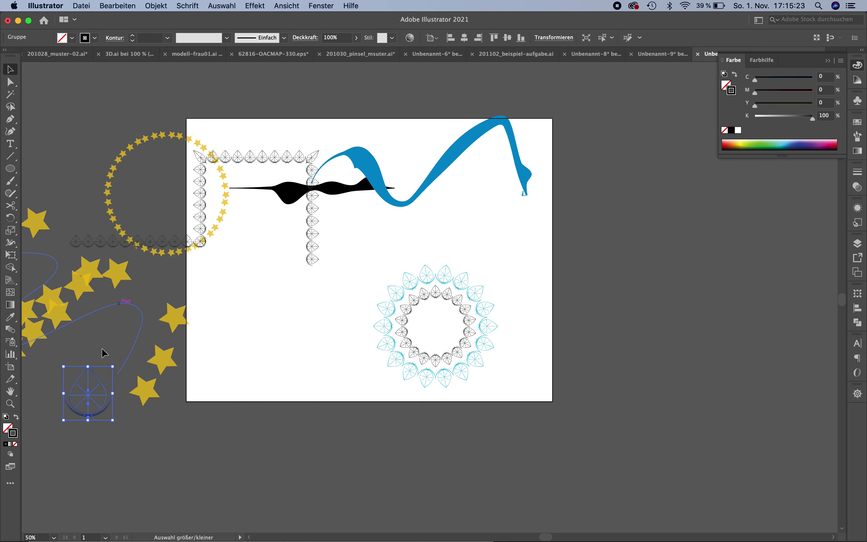
click(95, 393)
mouse_move(96, 390)
mouse_down()
mouse_move(491, 263)
mouse_move(519, 235)
mouse_up()
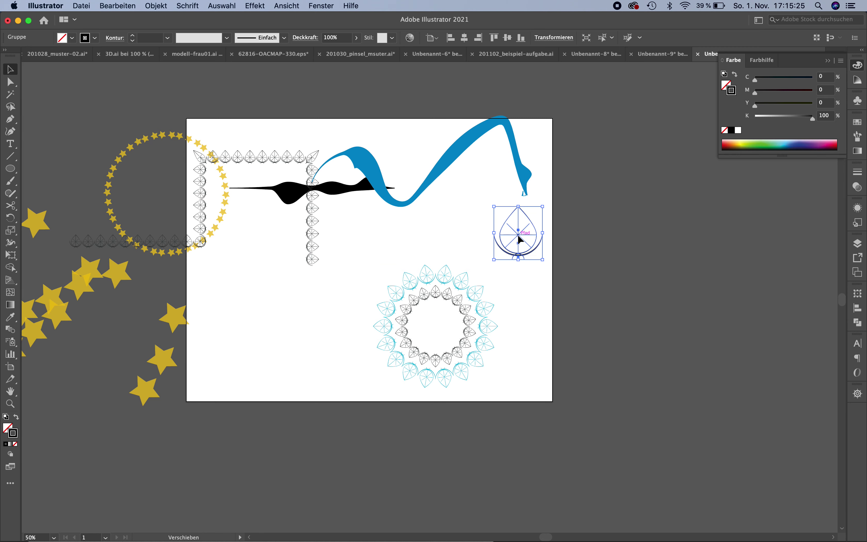
drag(387, 261, 479, 373)
drag(466, 298, 785, 248)
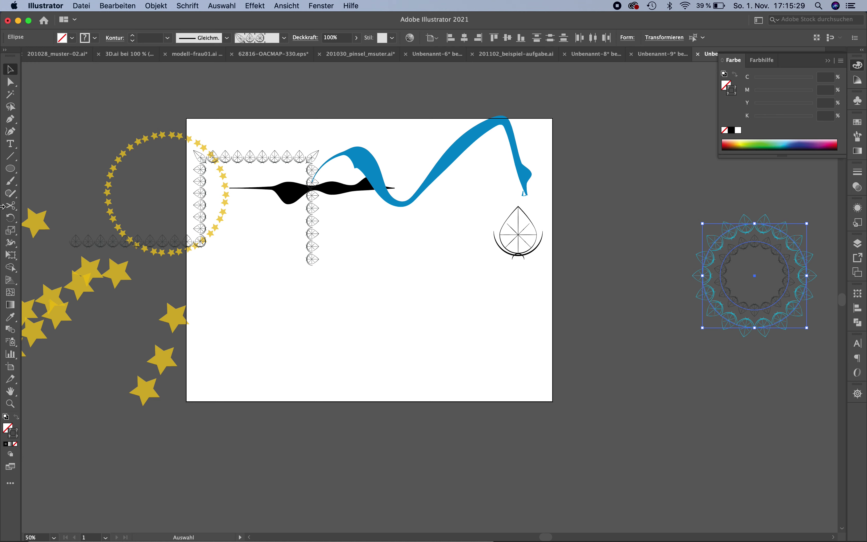
Step: Paint a freehand wavy stroke with the leaf pattern brush across the lower artboard and select it
click(10, 181)
drag(236, 374, 503, 328)
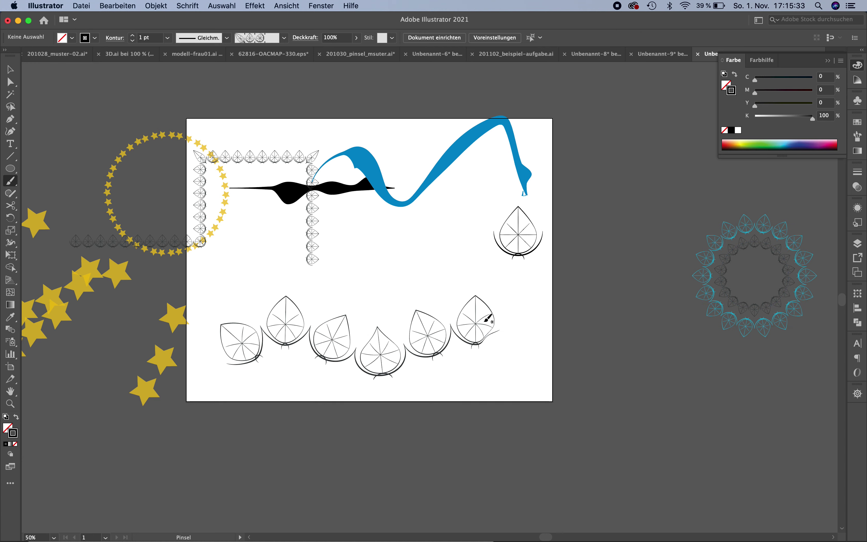
key(v)
click(441, 333)
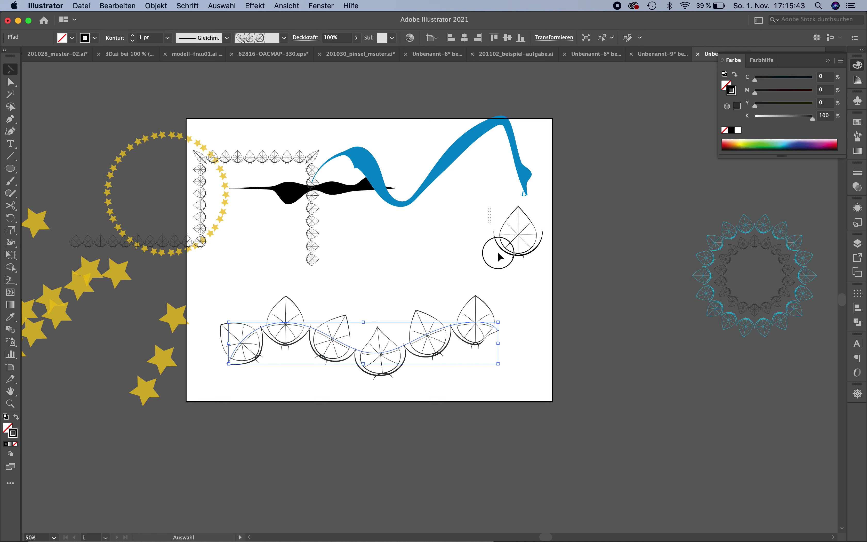
Step: Rotate the upper-right leaf group 90° sideways and show the Brushes panel
click(541, 235)
drag(547, 209, 497, 222)
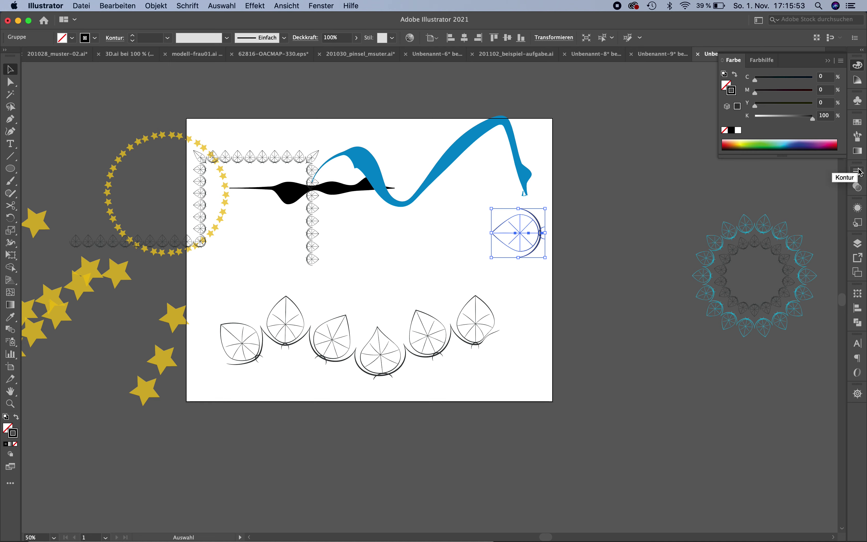
click(857, 137)
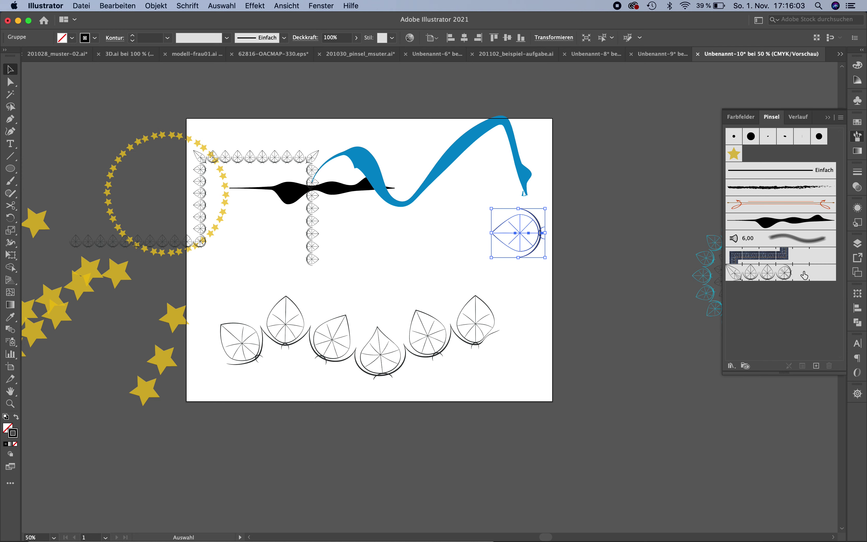
Step: Review the inner corner tile options of the 'dekoration musterpinsel' brush, then cancel without changes
double_click(790, 274)
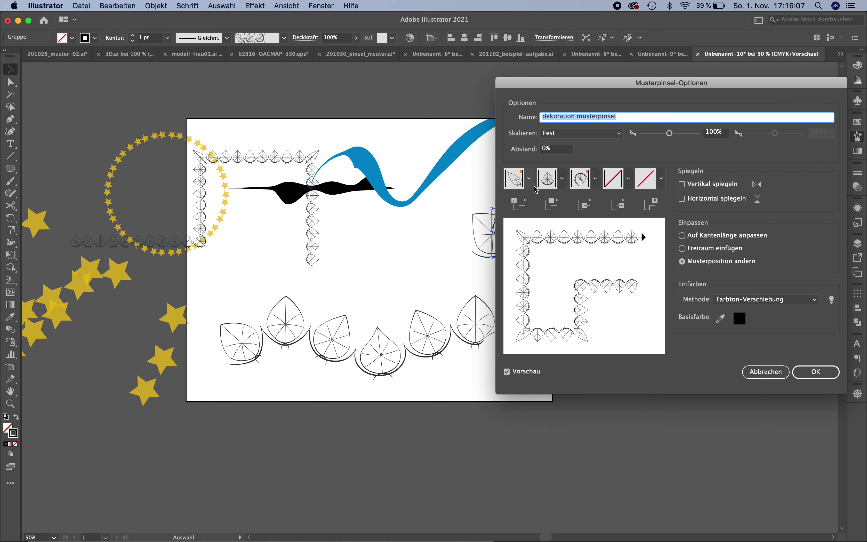
click(589, 185)
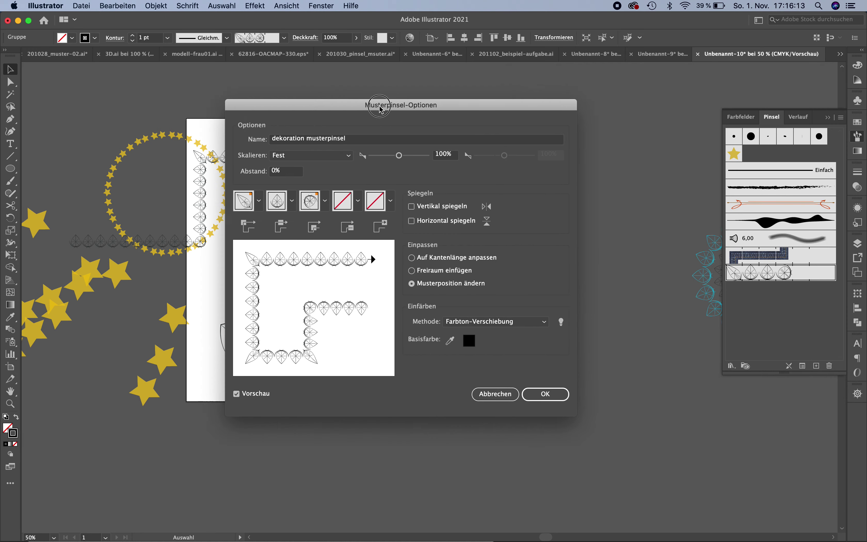
drag(650, 87, 319, 101)
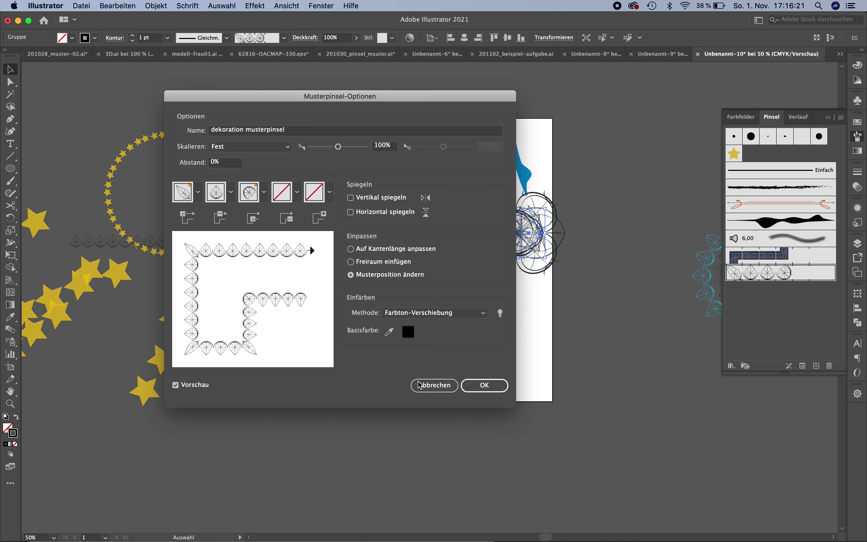
click(443, 392)
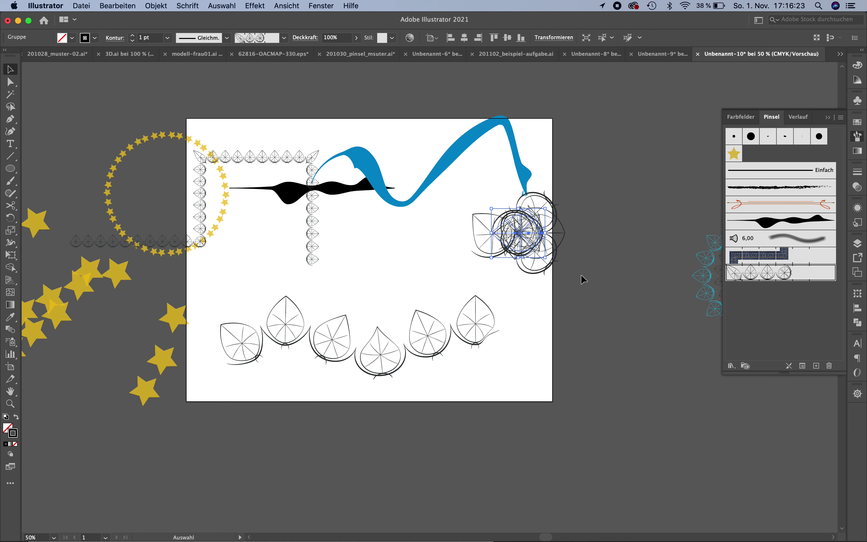
Step: Undo the brush on the leaf and drop a copy onto the 'dekoration musterpinsel' start tile slot
key(super+z)
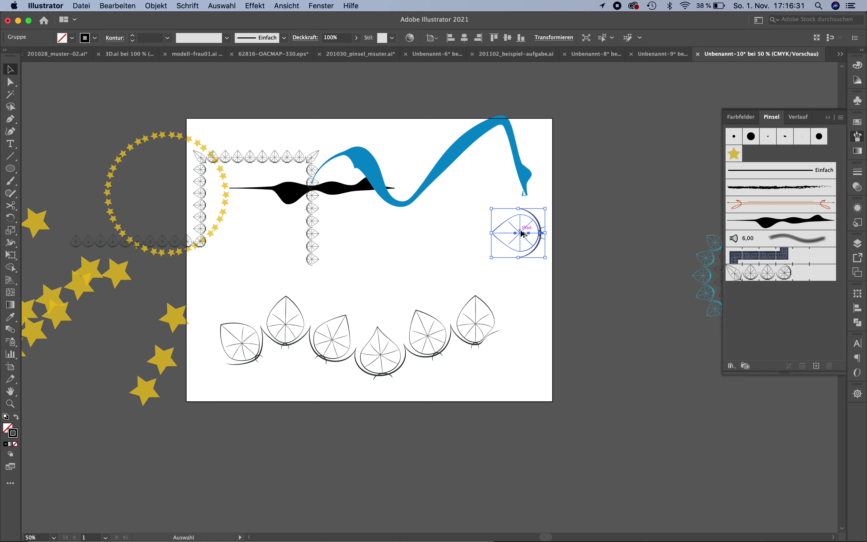
drag(523, 233, 787, 290)
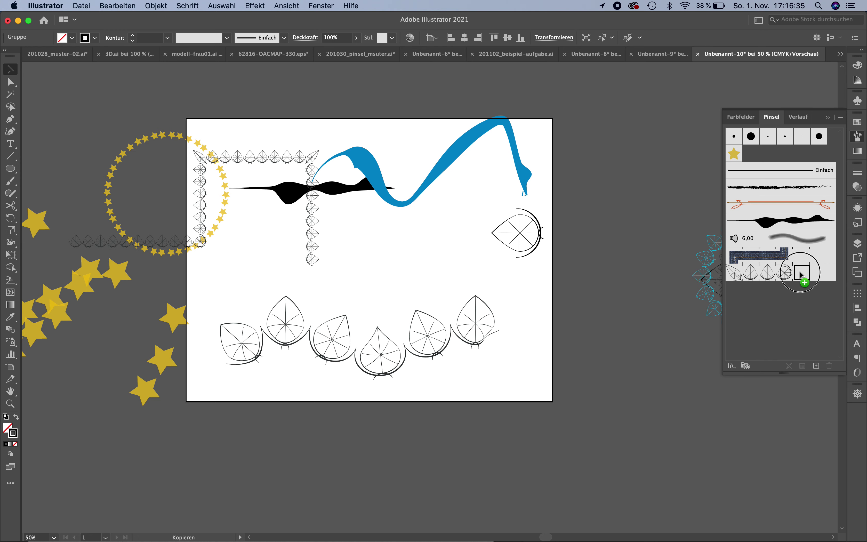
drag(800, 270, 804, 277)
drag(804, 279, 804, 279)
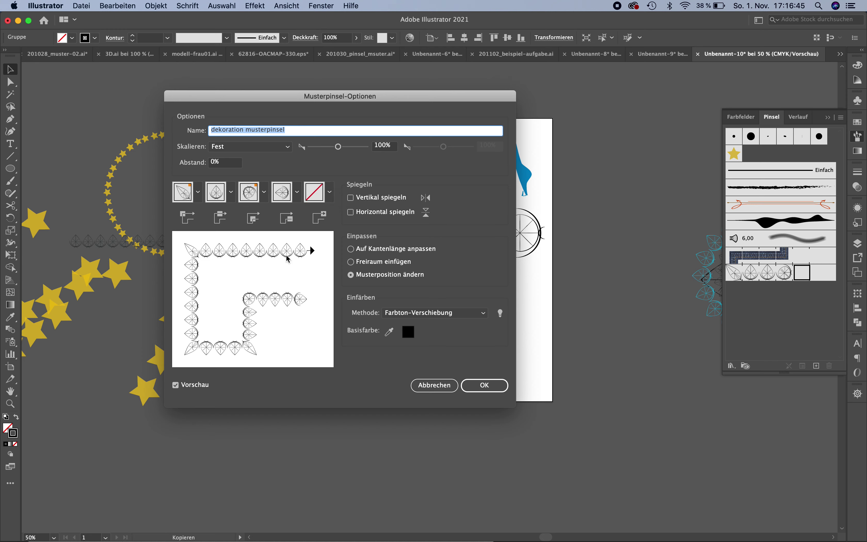
Step: Compare the start tile set to Keine against the original leaf, keeping the leaf
click(297, 192)
scroll(267, 221, up, 1)
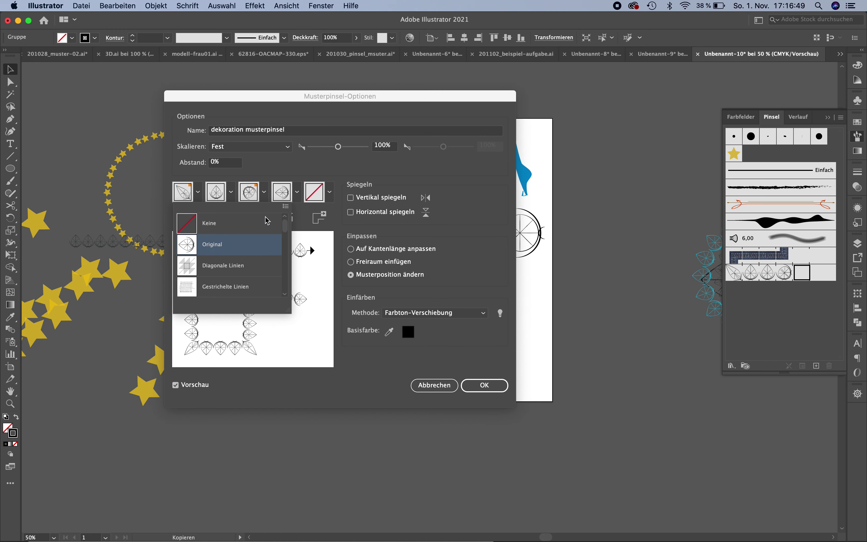
click(249, 224)
click(297, 193)
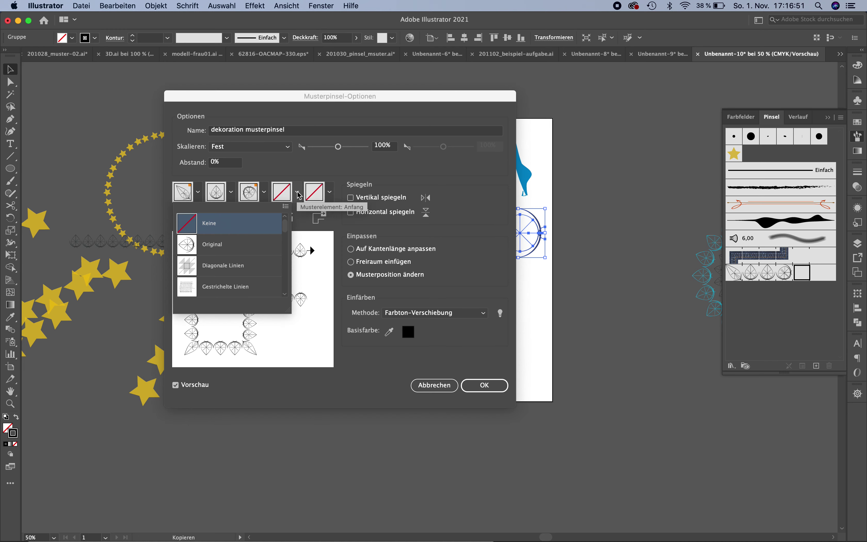
click(249, 246)
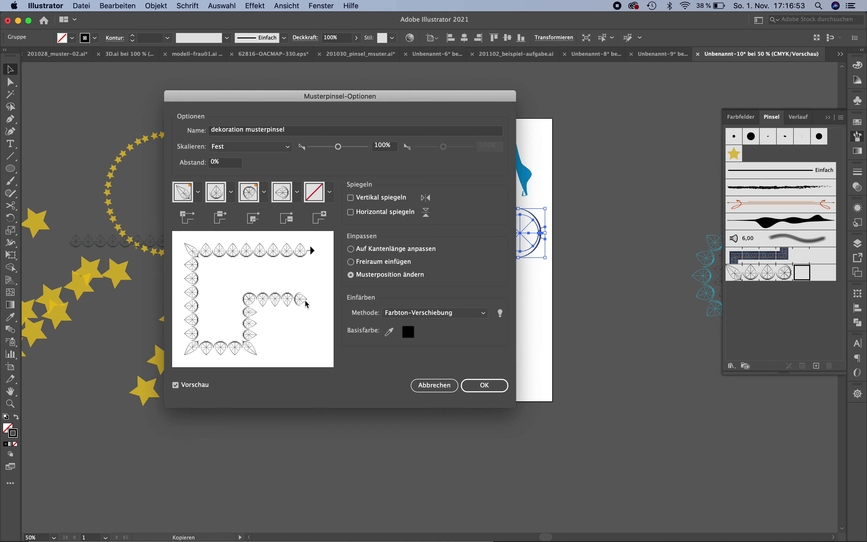
Step: Settle on the leaf as start tile, confirm, and apply the brush to existing strokes (Auf Konturen anwenden)
click(297, 192)
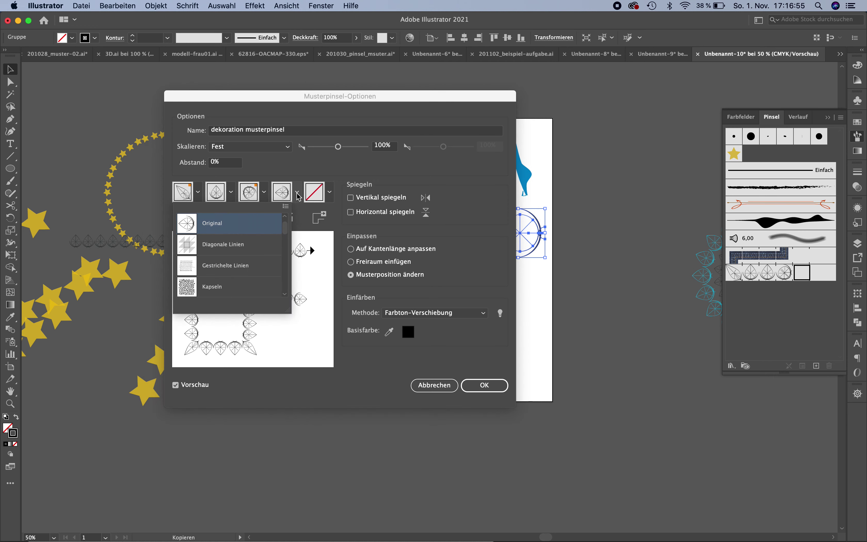
scroll(254, 240, up, 1)
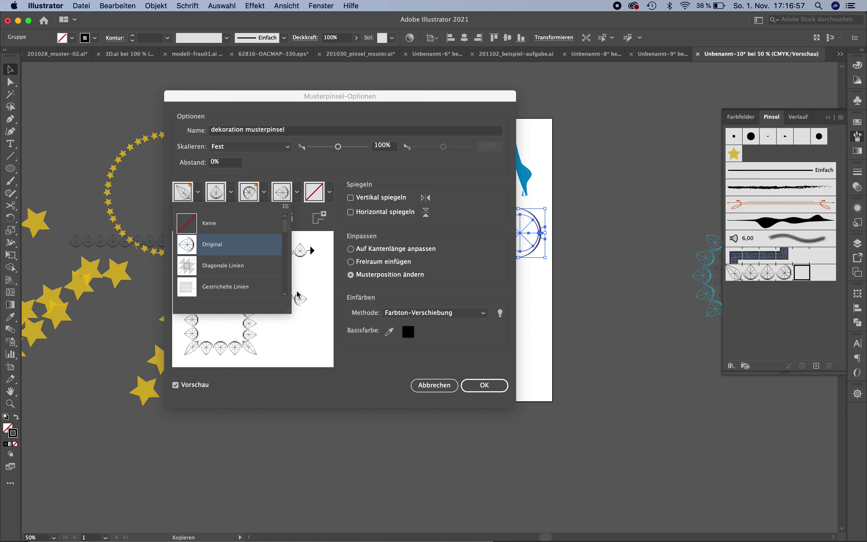
click(243, 222)
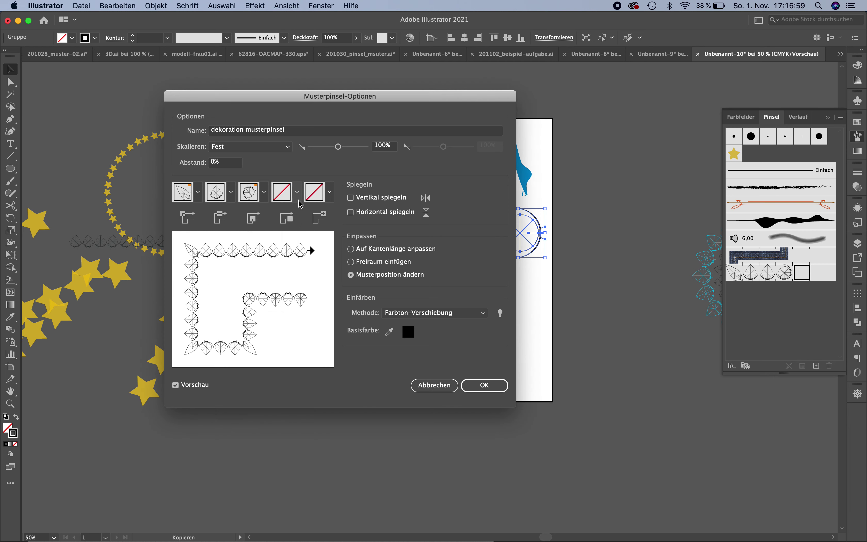
click(298, 192)
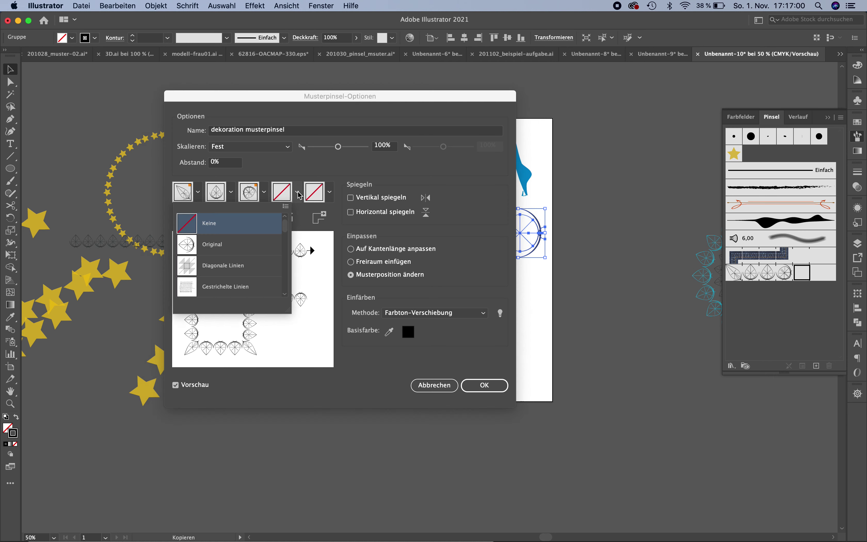
click(252, 254)
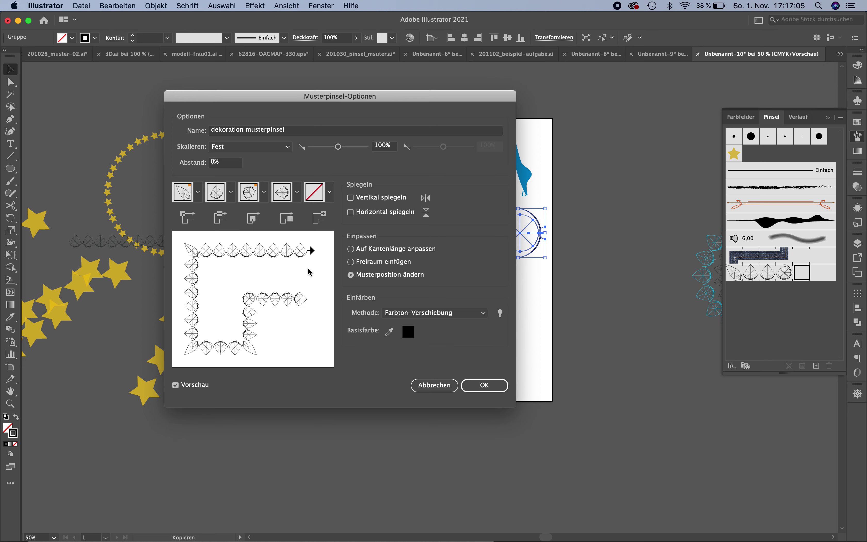
click(492, 386)
click(390, 298)
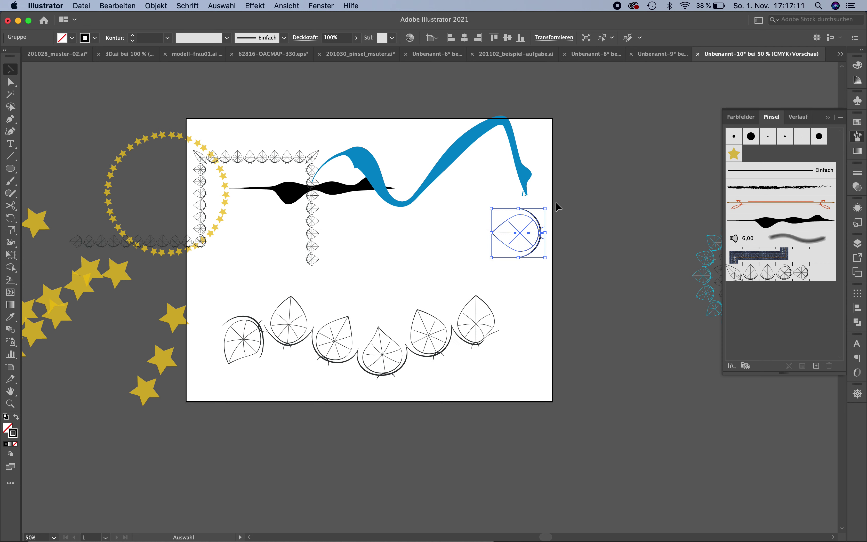
Step: Rotate the leaf group 180° and drop a copy onto the brush's end tile slot
drag(548, 203, 493, 267)
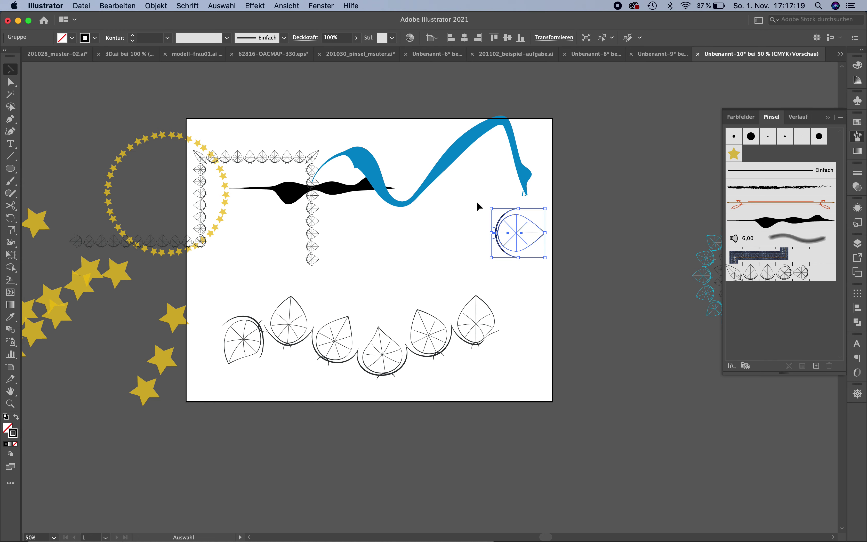
drag(519, 229, 814, 273)
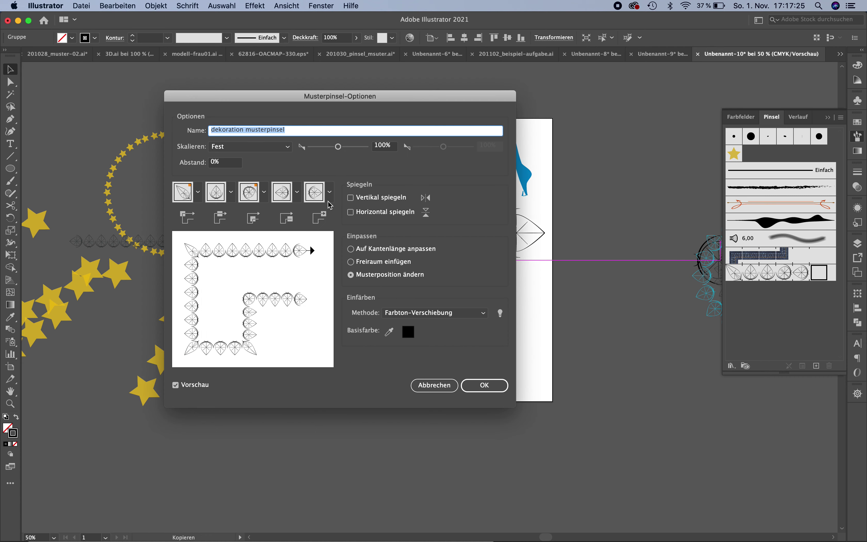
Step: Keep the turned leaf as end tile, update existing strokes, and nudge the wavy path right
click(329, 192)
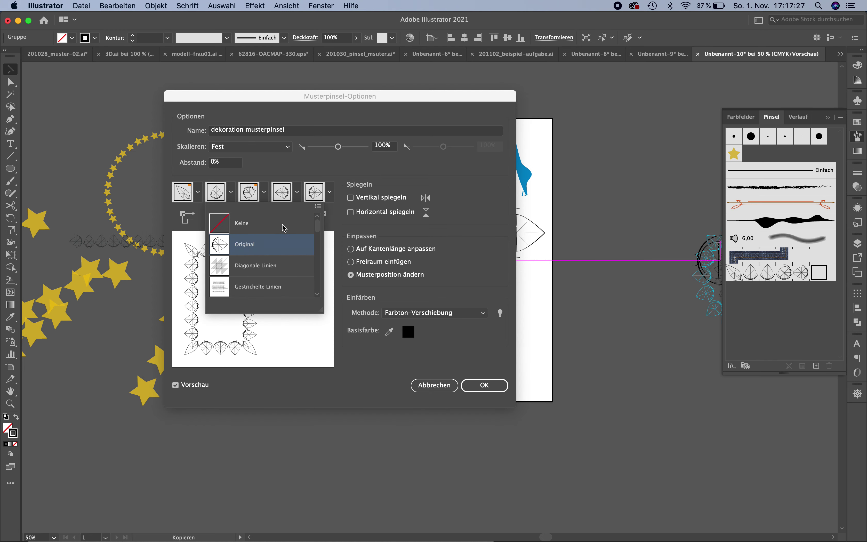
click(284, 228)
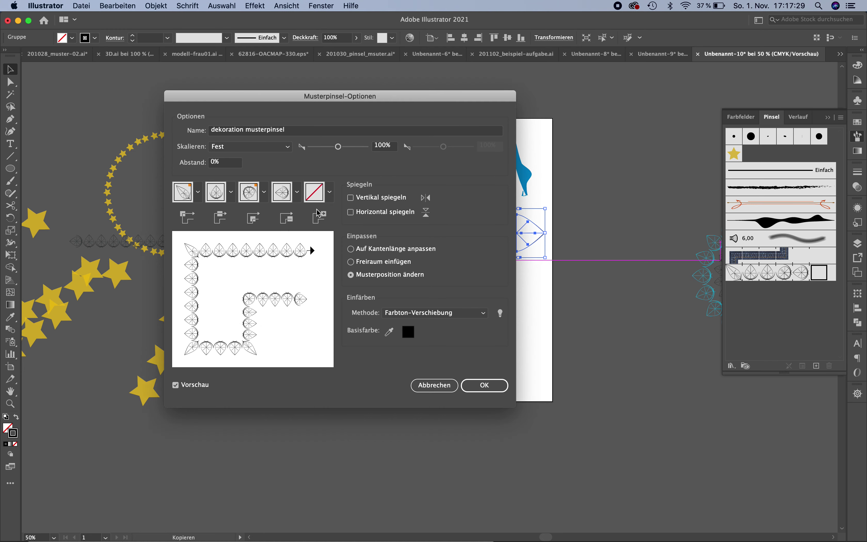
click(331, 193)
click(271, 247)
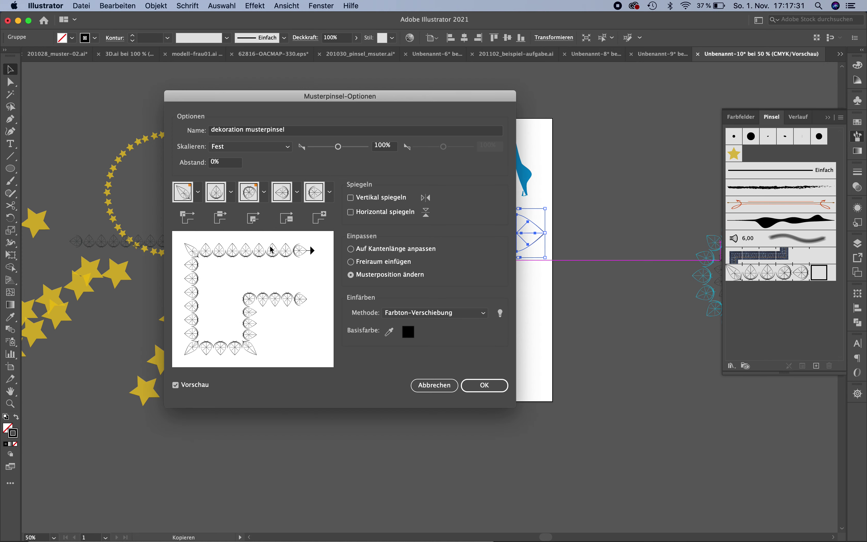
click(484, 385)
click(387, 294)
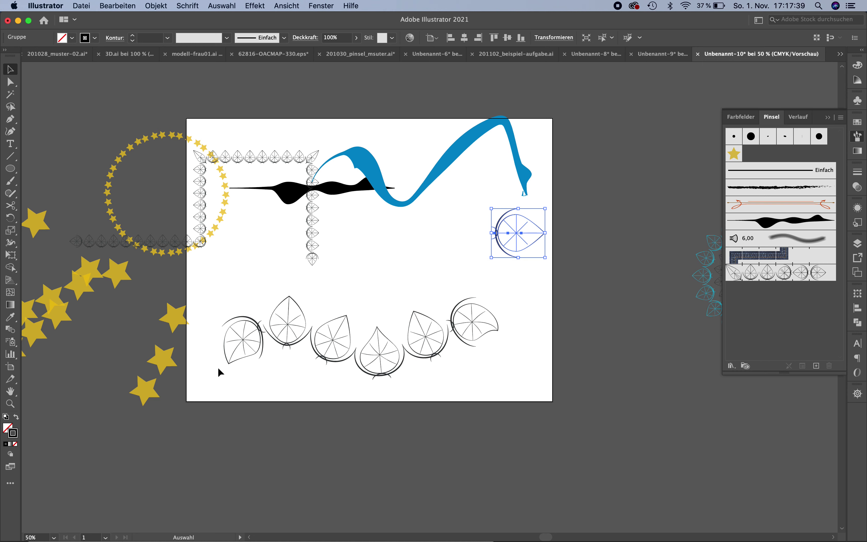
drag(326, 339, 336, 339)
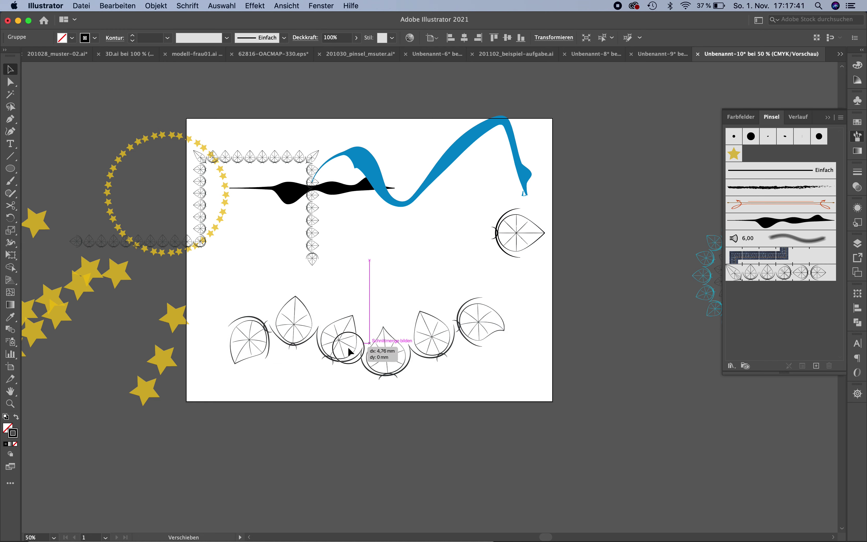
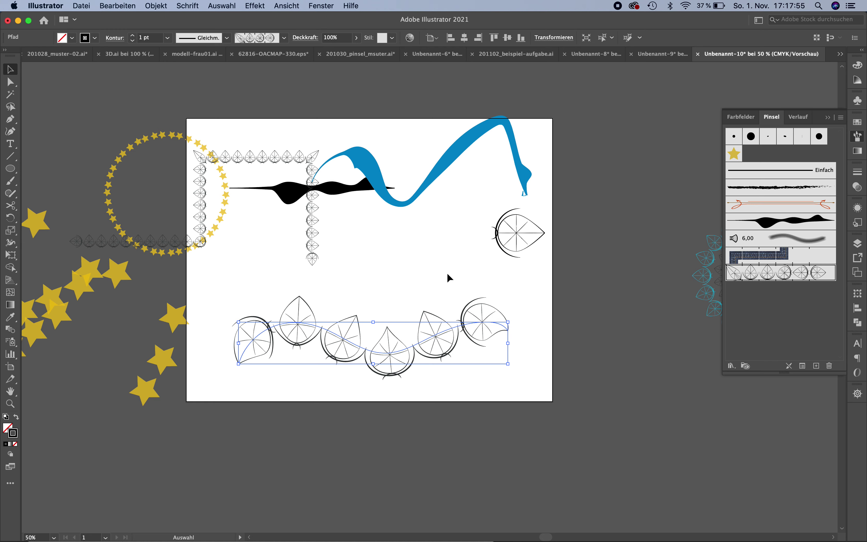
Step: Isolate the single leaf group and make it solid black with no outline
click(533, 242)
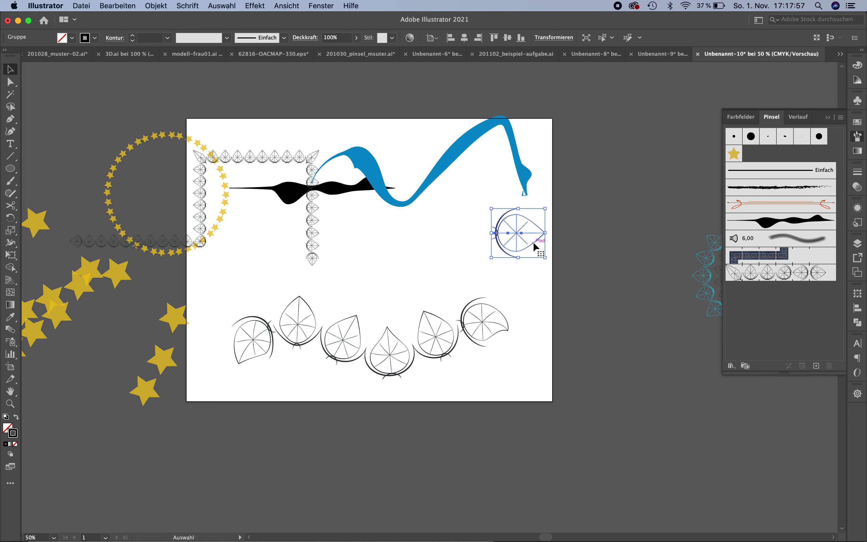
double_click(533, 242)
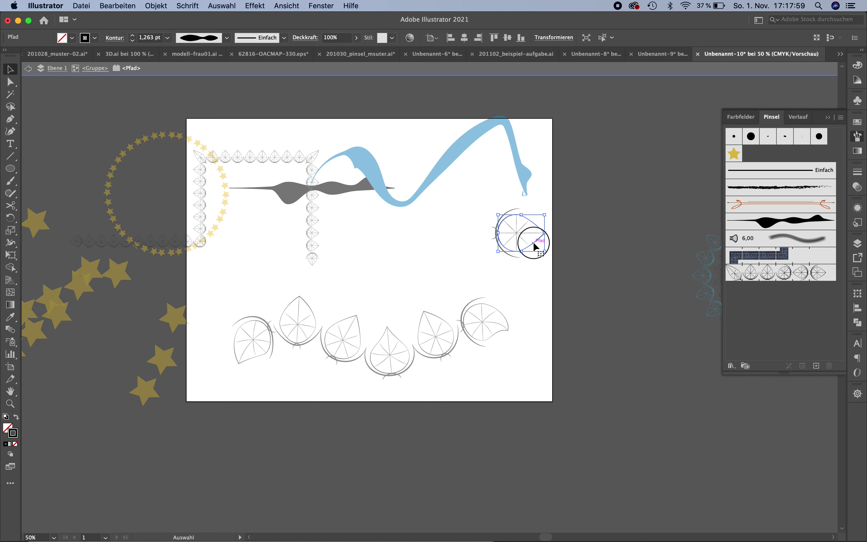
click(16, 416)
double_click(550, 273)
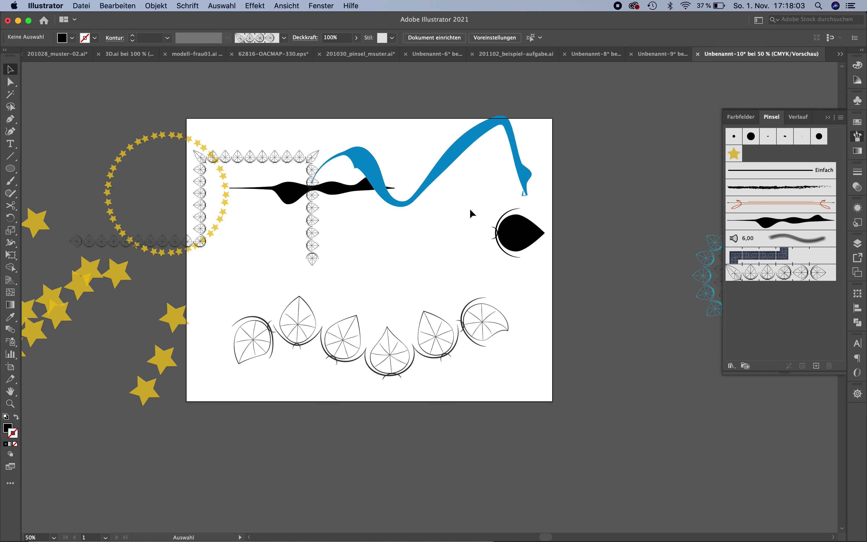
Step: Set the black leaf as the 'dekoration musterpinsel' end tile and apply it to existing strokes
drag(470, 209, 549, 268)
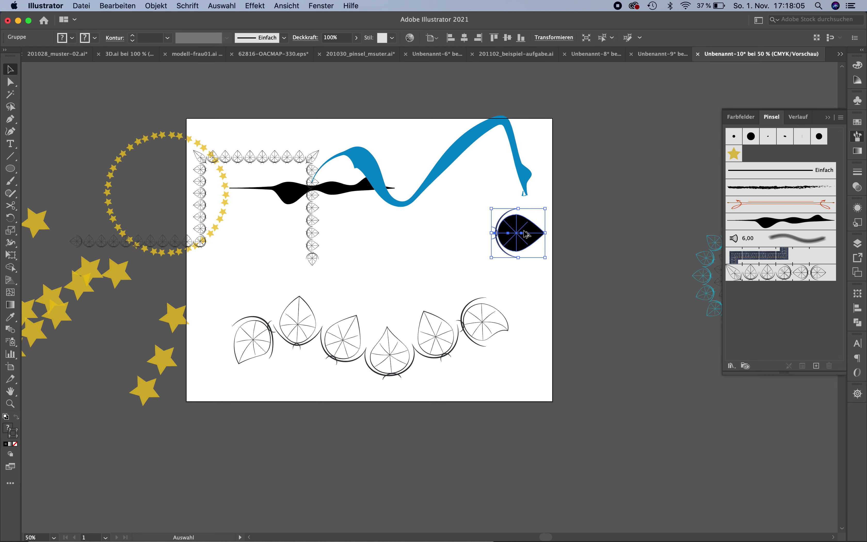
mouse_move(529, 237)
mouse_down()
mouse_move(840, 273)
mouse_move(821, 274)
mouse_up()
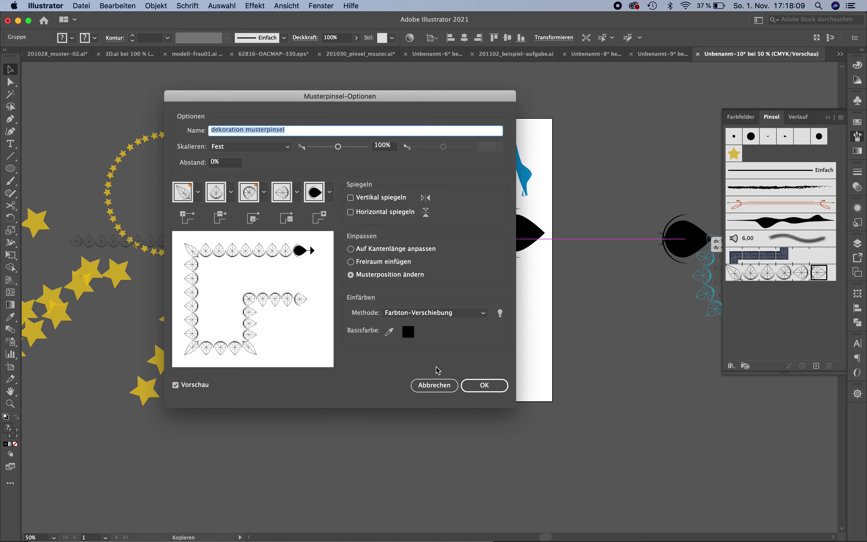
click(485, 385)
click(369, 293)
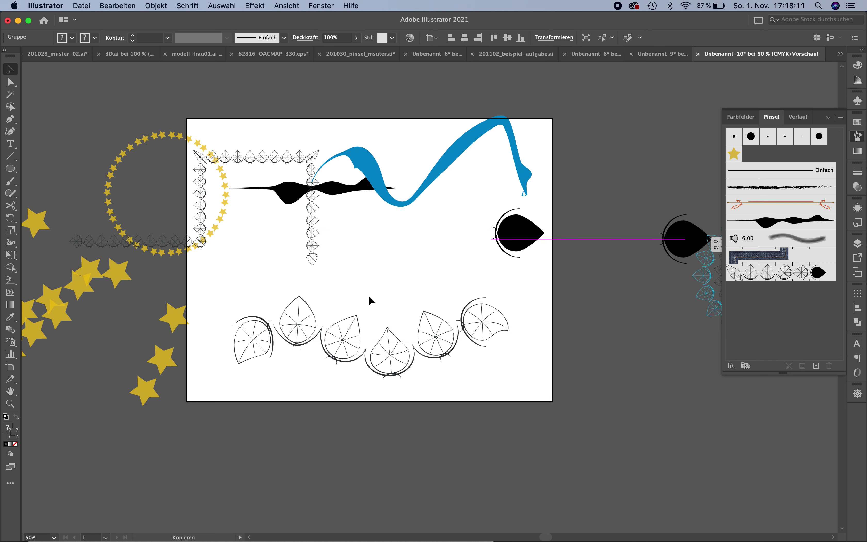
click(586, 334)
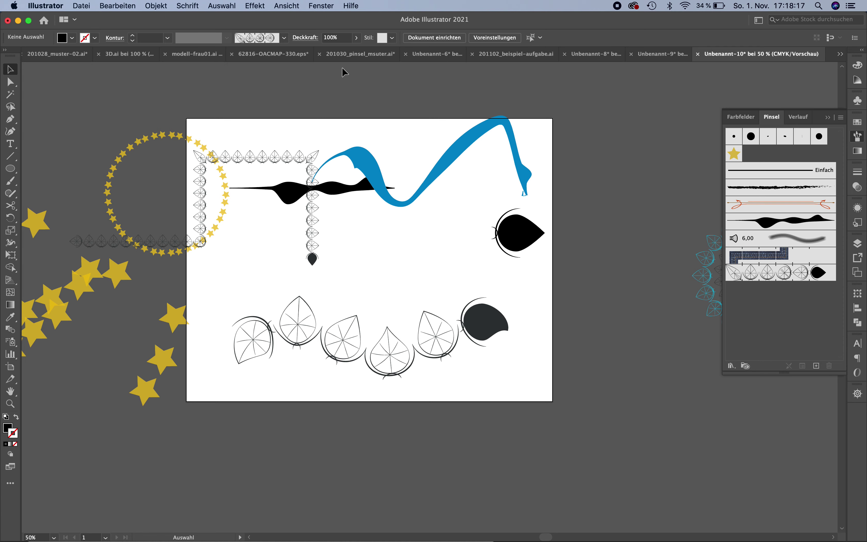
click(358, 54)
scroll(339, 247, up, 5)
scroll(338, 247, left, 3)
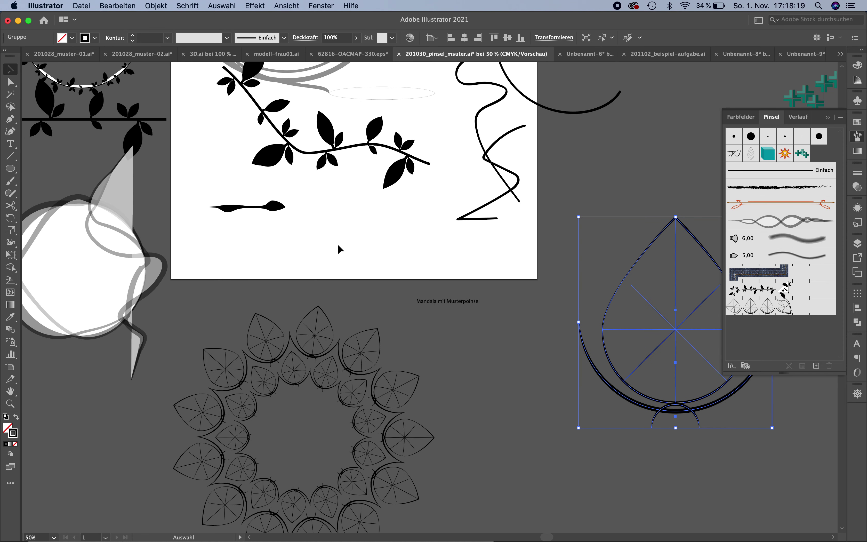
scroll(225, 104, up, 3)
scroll(225, 104, left, 3)
scroll(225, 104, up, 2)
scroll(225, 104, left, 3)
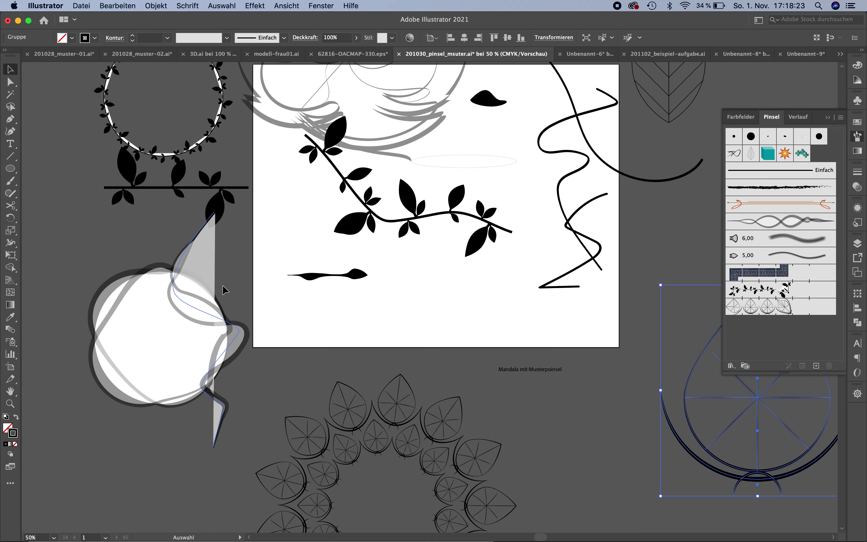
scroll(432, 255, right, 5)
scroll(432, 255, down, 2)
scroll(432, 255, down, 1)
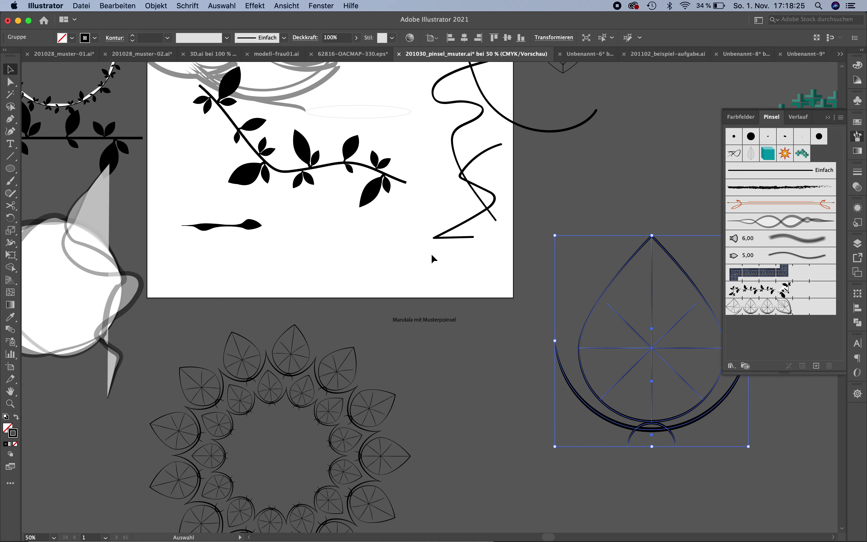
click(839, 54)
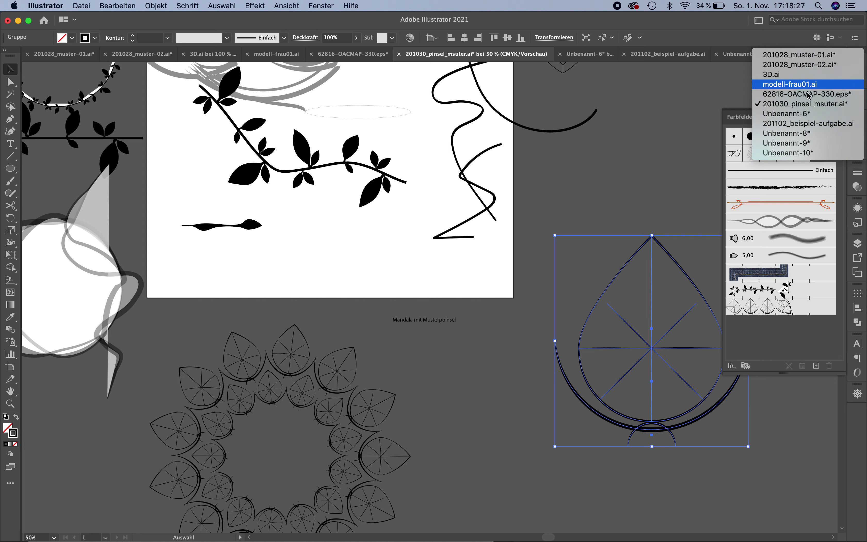
click(823, 153)
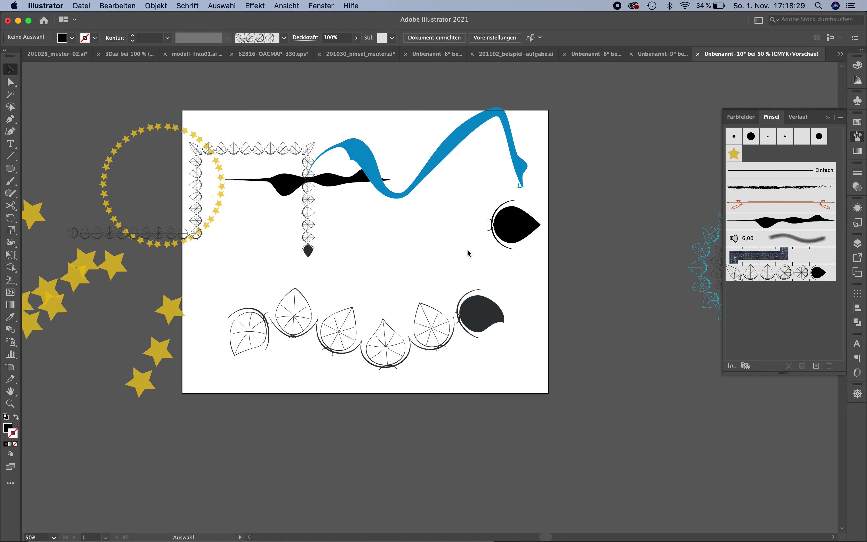
Step: Move the leaf-brush path below the artboard and paint a new looping infinity stroke
scroll(468, 249, down, 6)
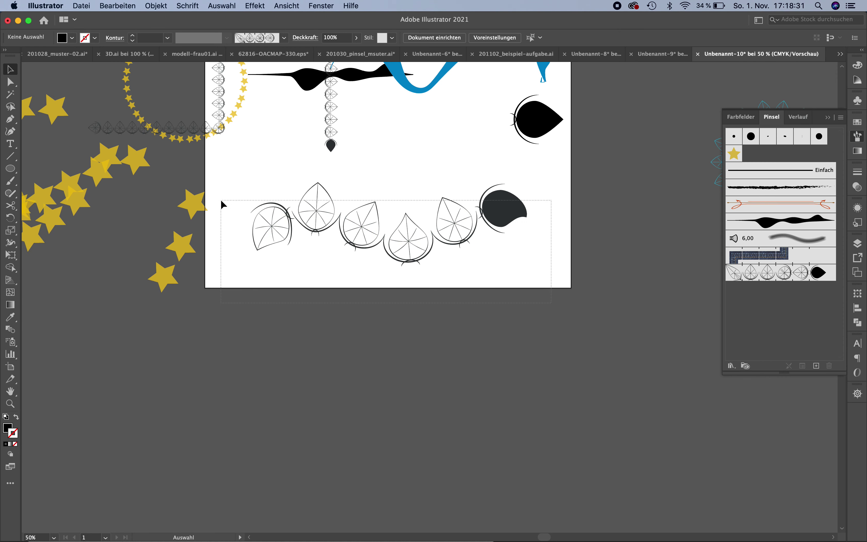
drag(406, 243, 462, 422)
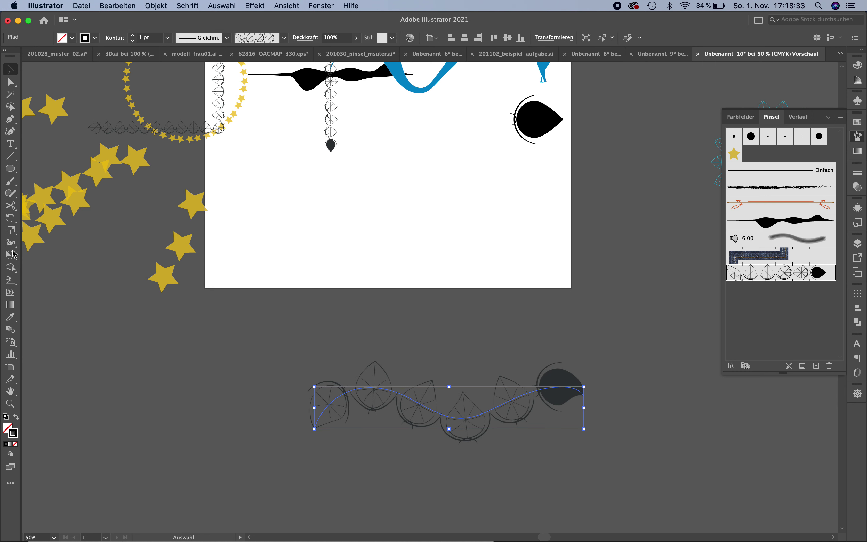
click(11, 181)
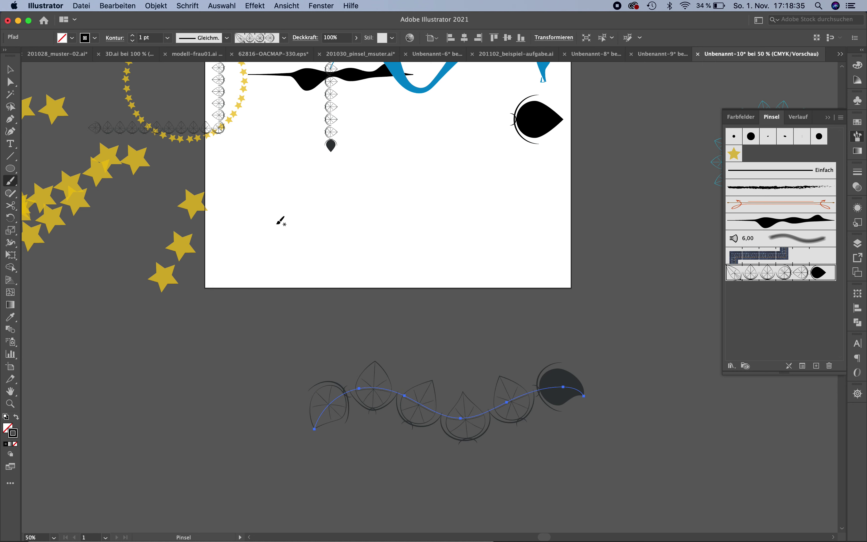
drag(358, 226, 350, 216)
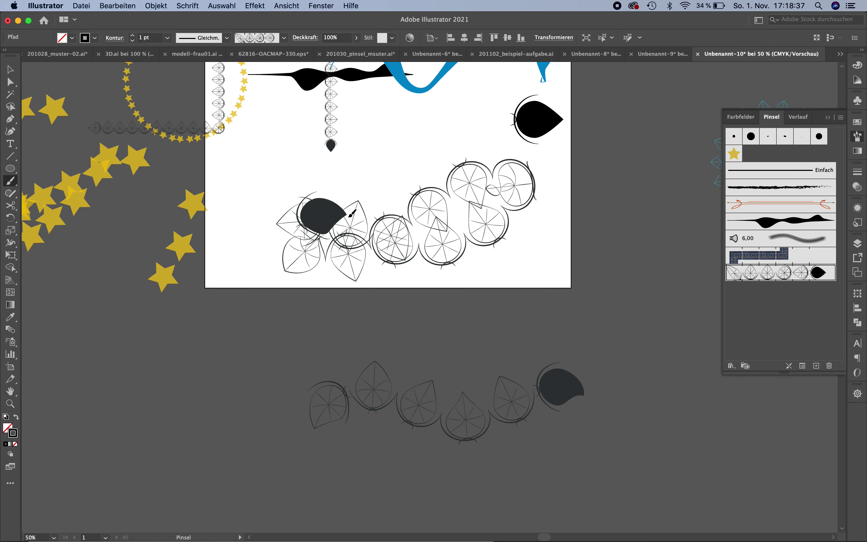
key(v)
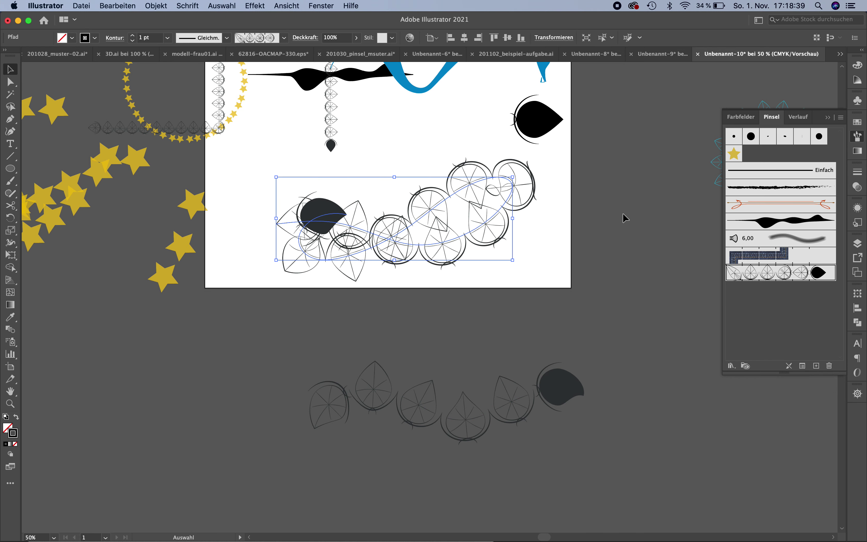
Step: Give the infinity stroke a plain stroke, an elliptical width profile and 19 pt weight
click(791, 175)
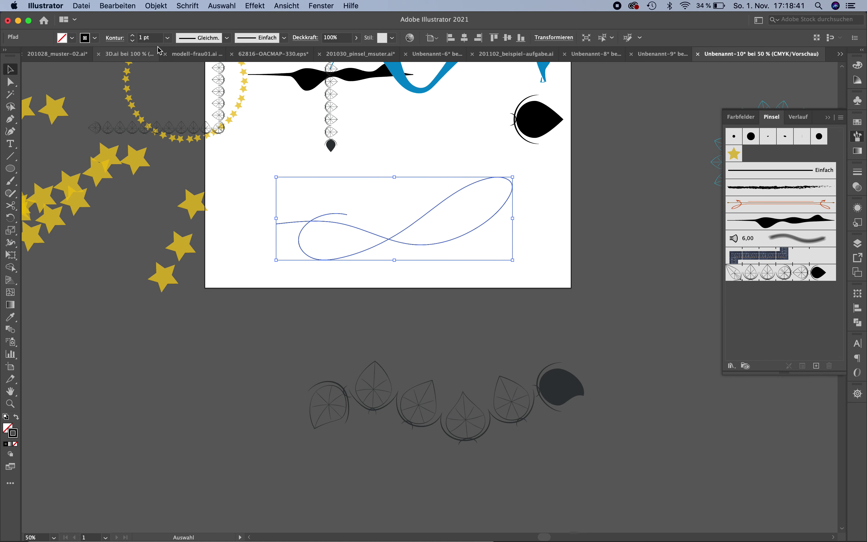
click(227, 38)
click(196, 71)
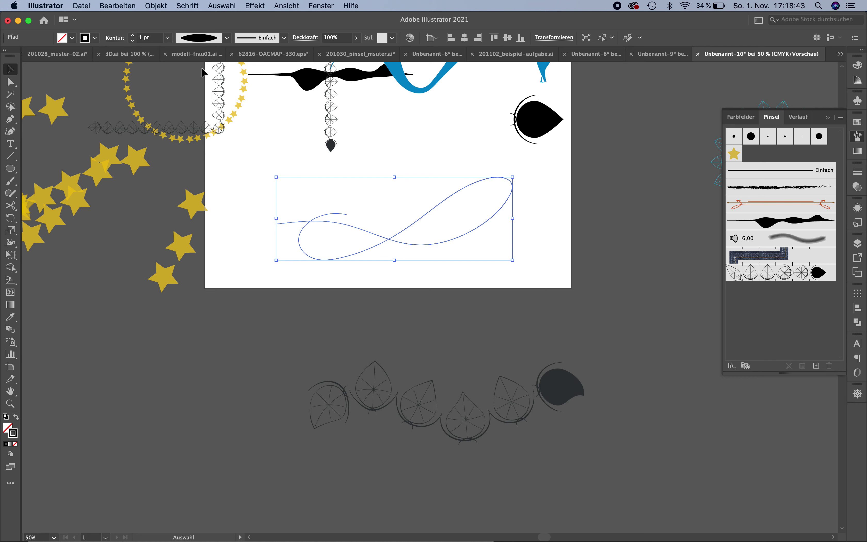
click(133, 36)
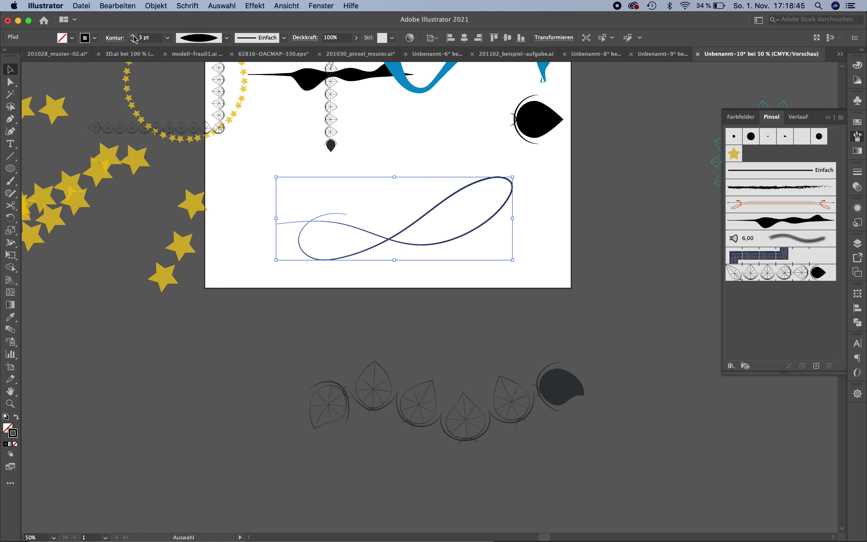
click(133, 36)
click(133, 36)
click(133, 36)
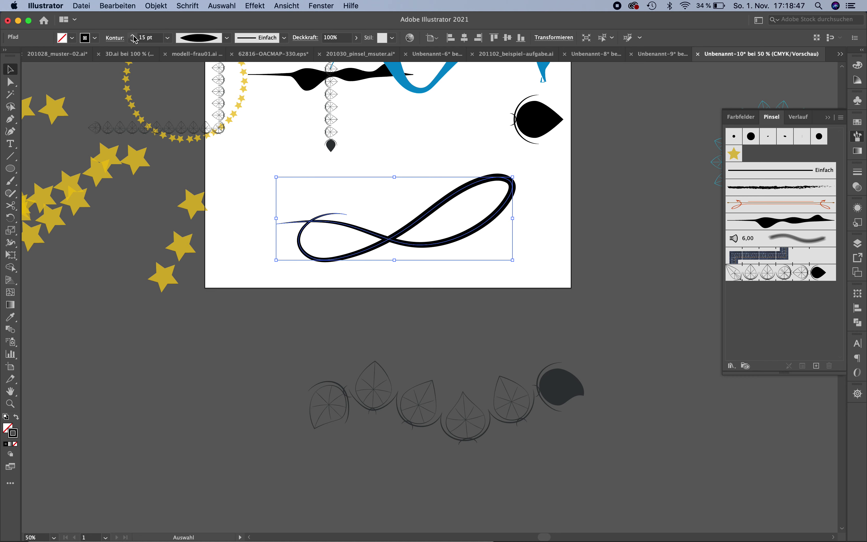
click(133, 36)
click(133, 35)
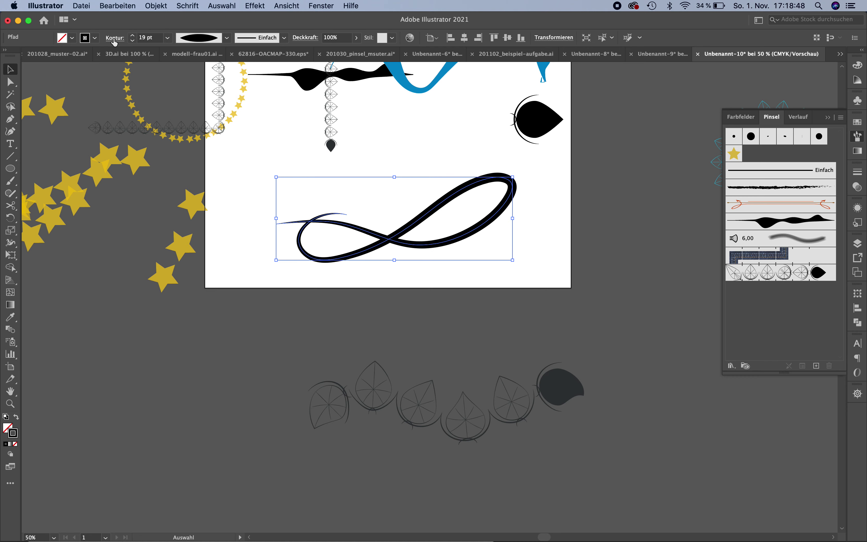
Step: Set the stroke opacity to 30% and undo an accidental shrink of the infinity stroke
click(339, 36)
text(50)
key(Return)
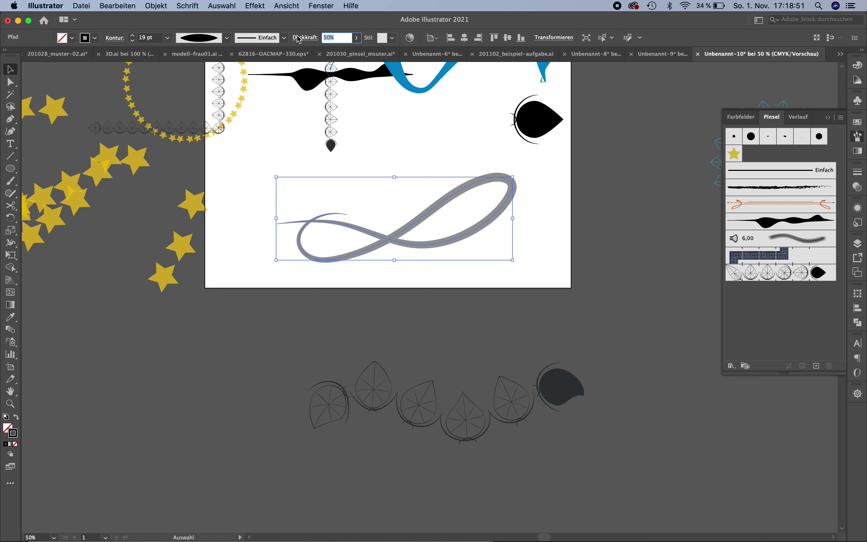
text(30)
key(Return)
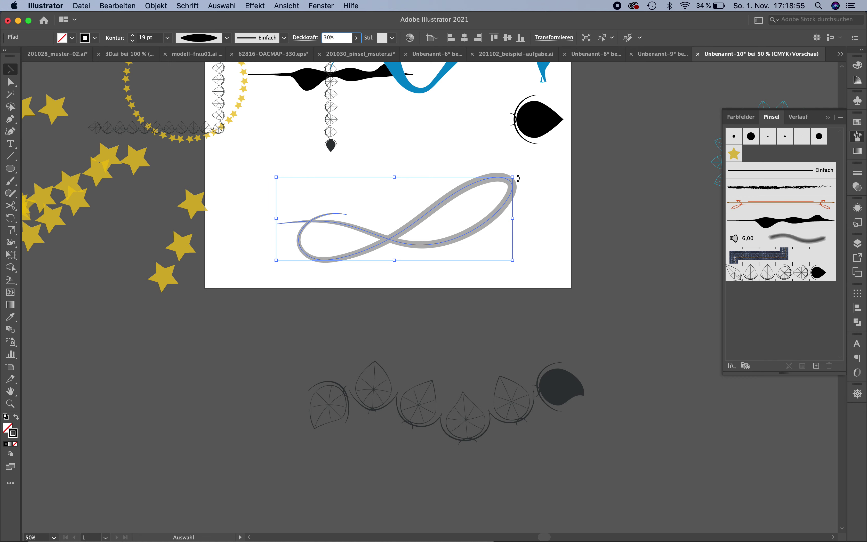
drag(514, 176, 512, 232)
key(a)
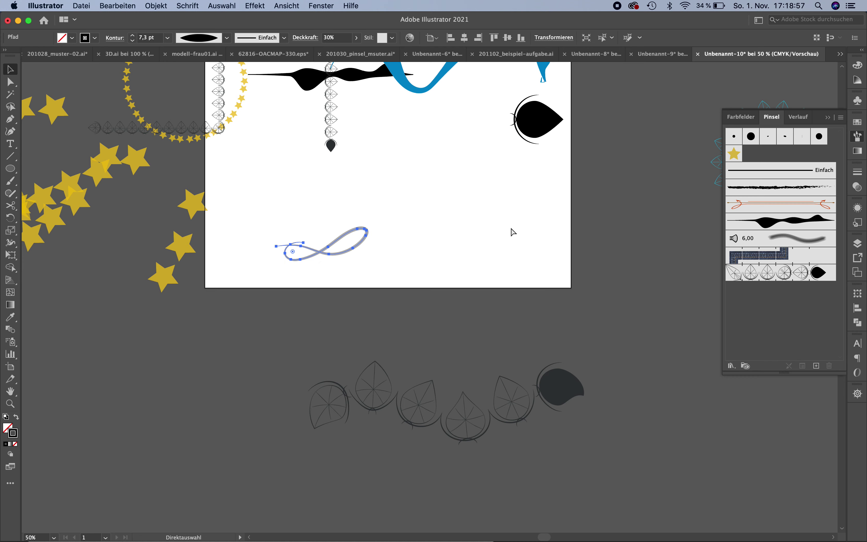
key(super+z)
Step: Make a 180°-rotated copy of the infinity stroke, offset down and to the right
key(v)
key(a)
key(v)
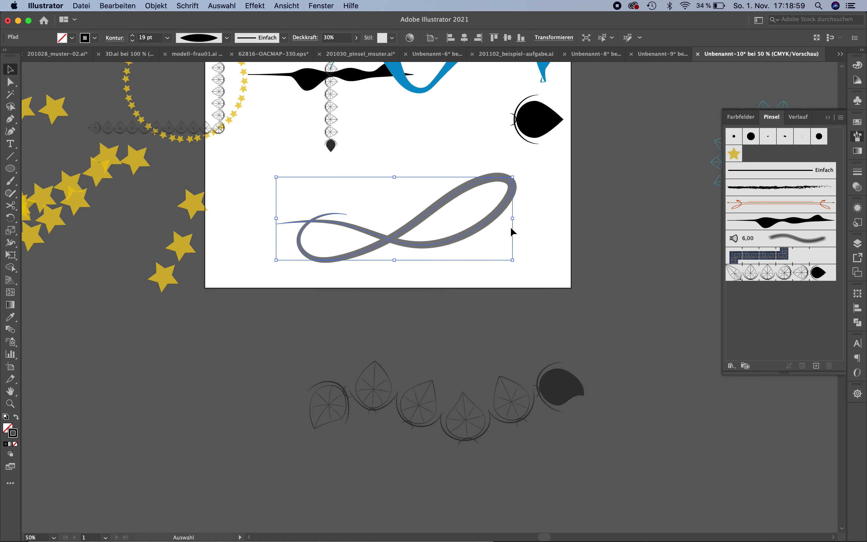
drag(517, 178, 314, 272)
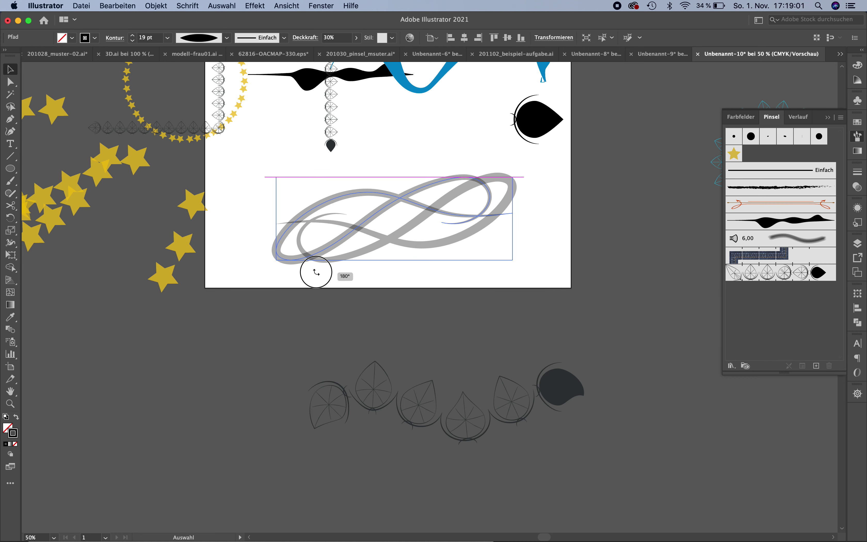
mouse_move(400, 199)
mouse_down()
mouse_move(421, 215)
mouse_move(426, 208)
mouse_up()
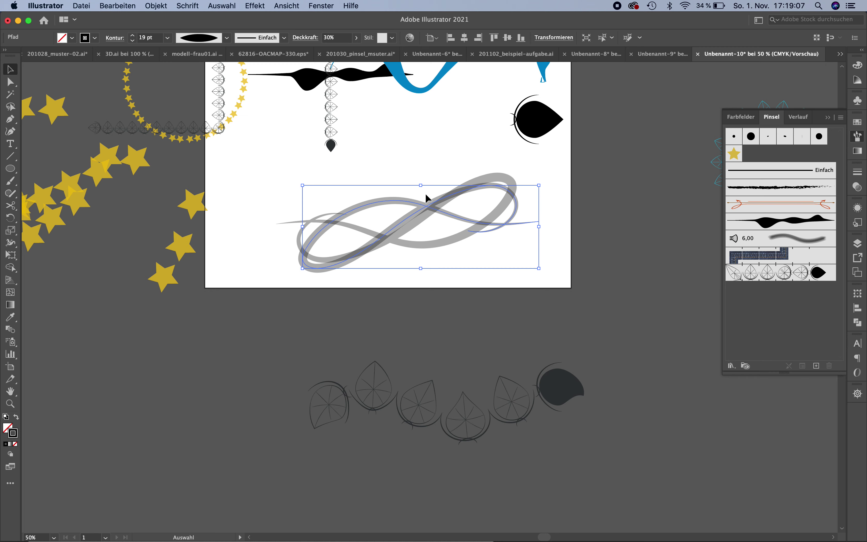
Step: Scale both infinity strokes down together and restore their 19 pt stroke weight
scroll(411, 134, up, 3)
scroll(411, 134, left, 4)
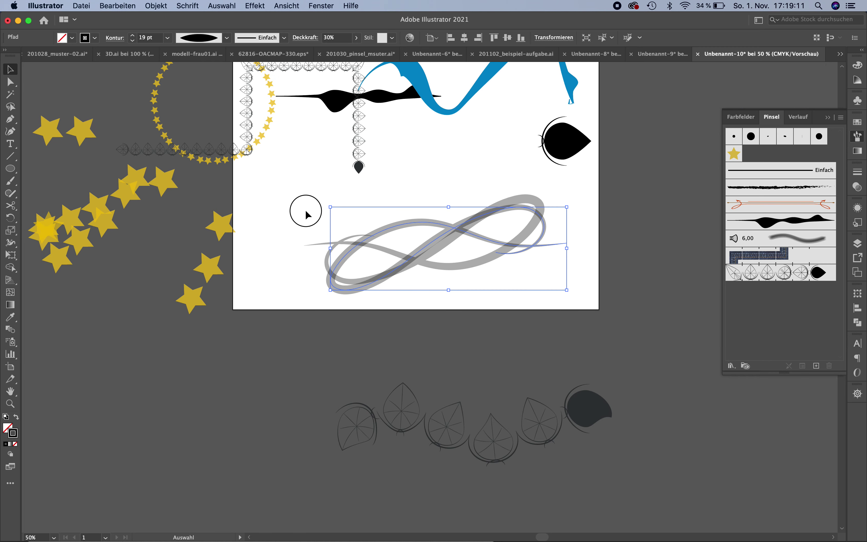
drag(300, 209, 474, 250)
drag(304, 200, 391, 225)
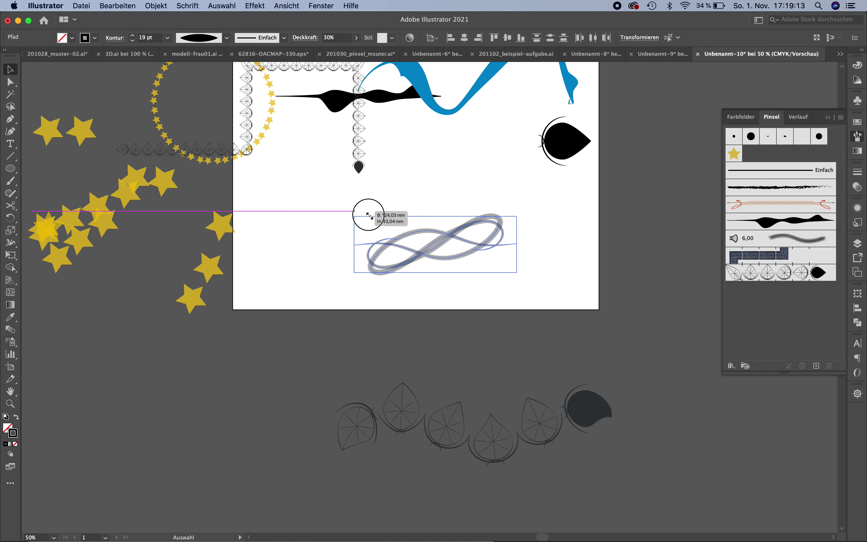
click(133, 35)
click(133, 34)
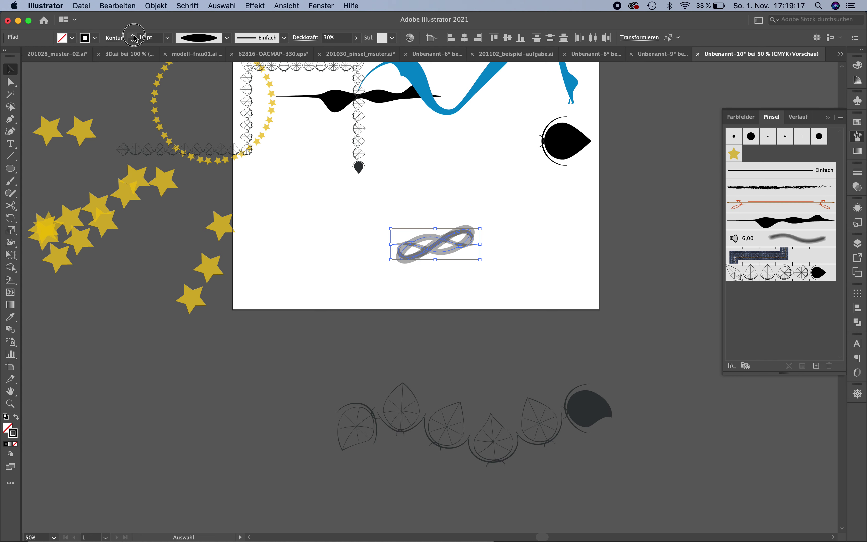
click(133, 36)
click(387, 220)
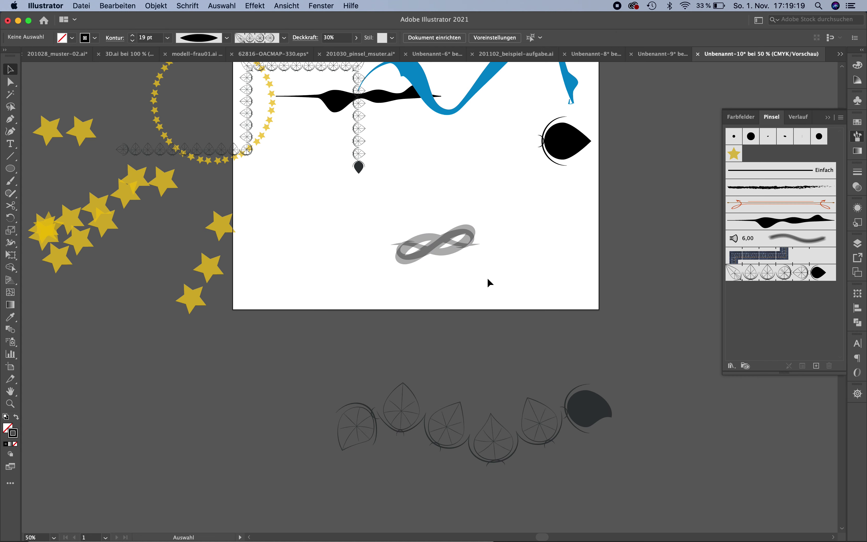
drag(478, 285, 376, 215)
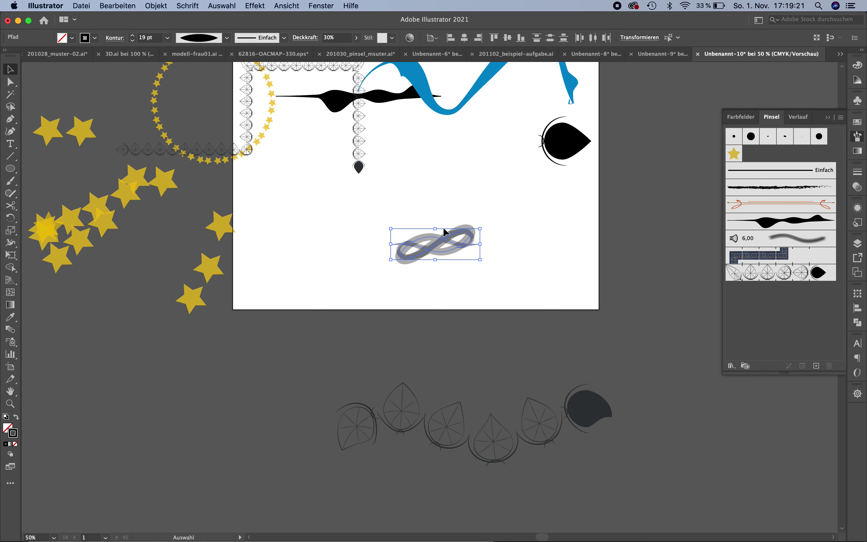
Step: Save the infinity artwork as art brush 'Bildpinsel 1' with Farbton-Verschieb. colourization
click(817, 366)
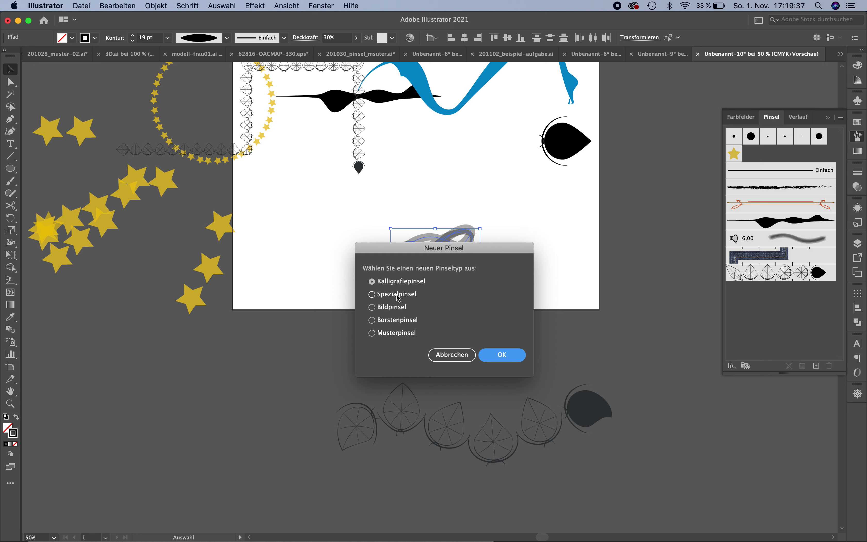
click(399, 310)
click(498, 359)
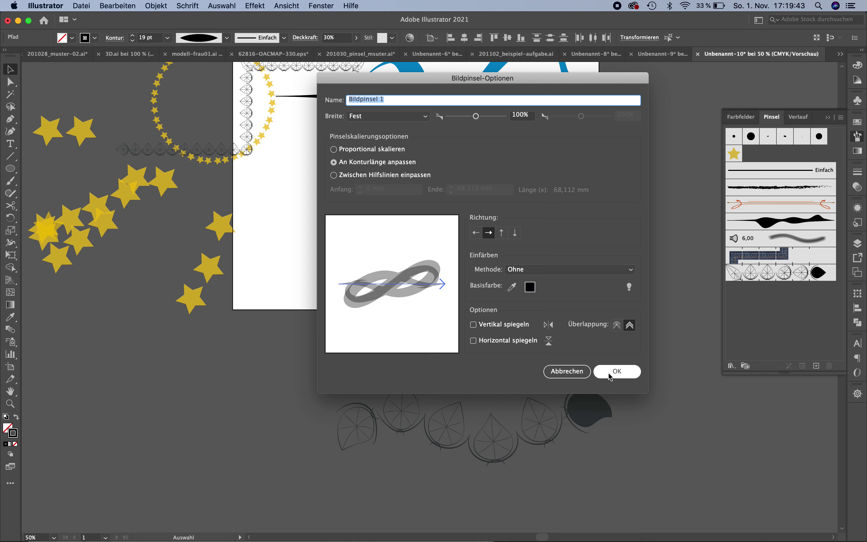
click(519, 270)
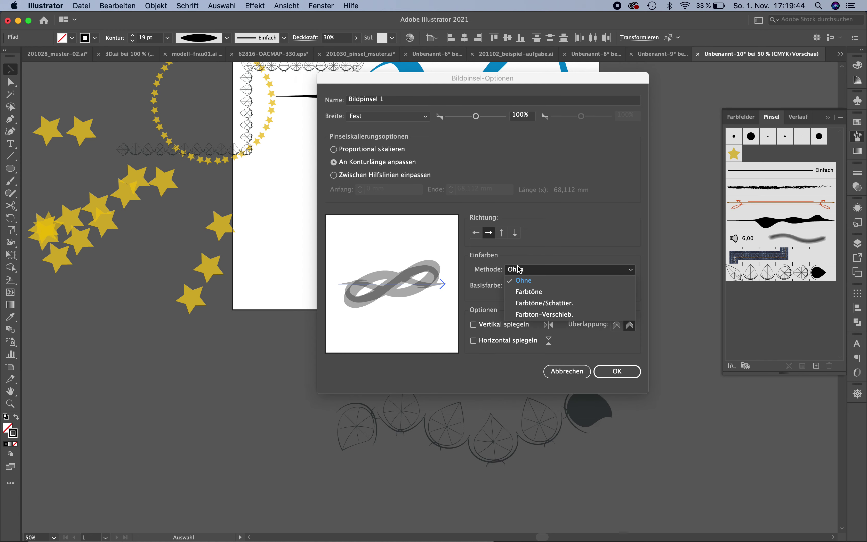
click(543, 314)
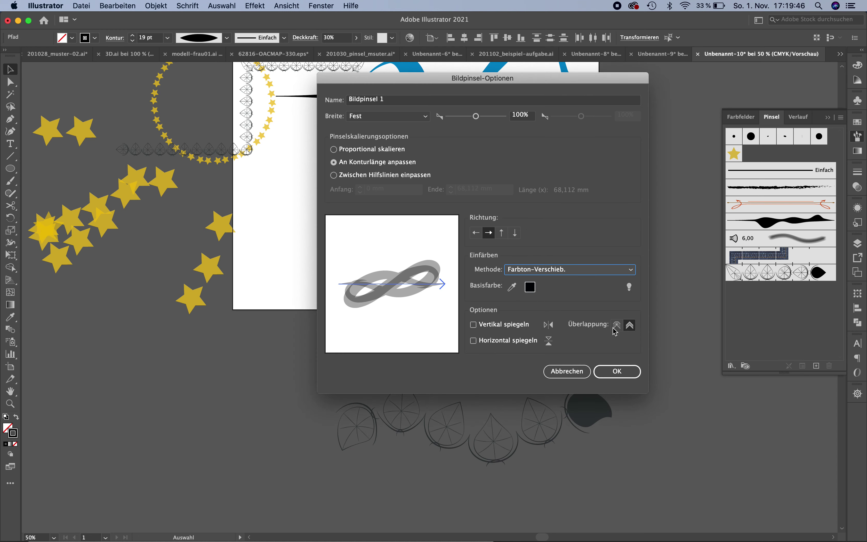
click(622, 375)
Step: Paint a wave with the new infinity brush and move it below the artboard
drag(465, 238, 213, 376)
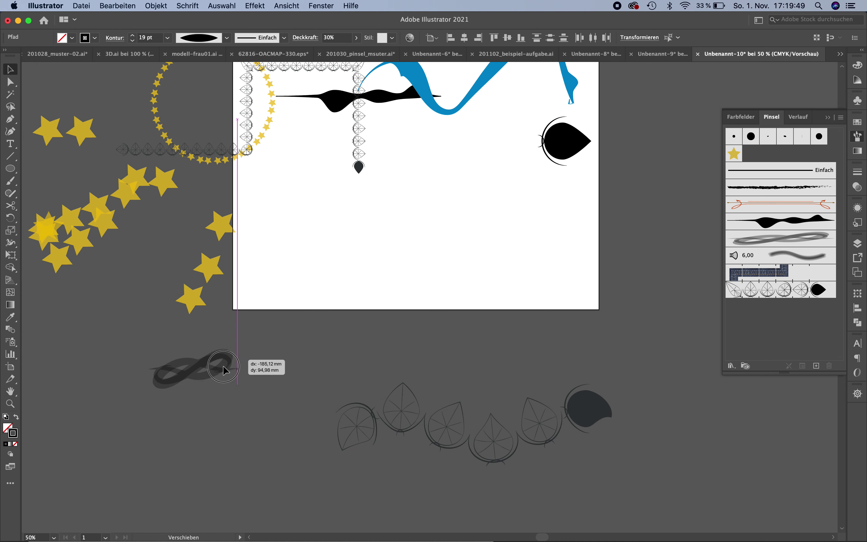
click(11, 181)
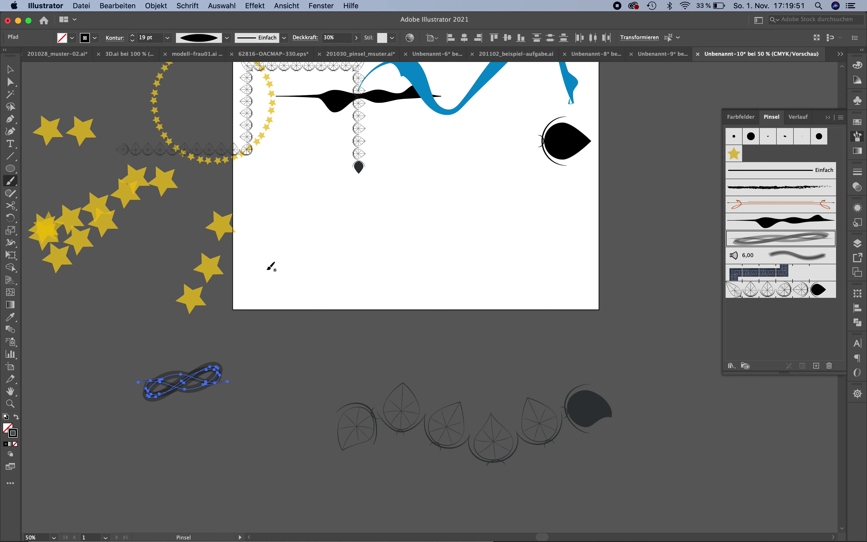
drag(267, 269, 561, 236)
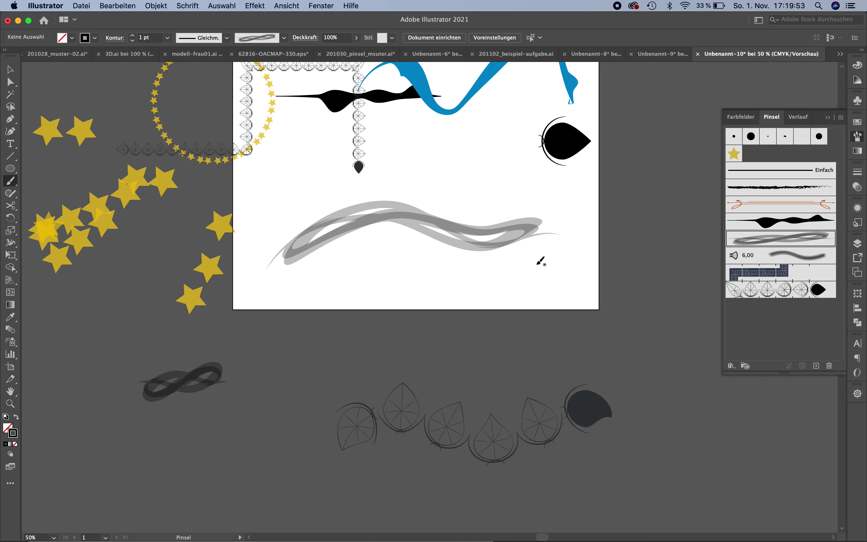
key(v)
mouse_move(485, 228)
mouse_down()
mouse_move(409, 362)
mouse_move(436, 360)
mouse_up()
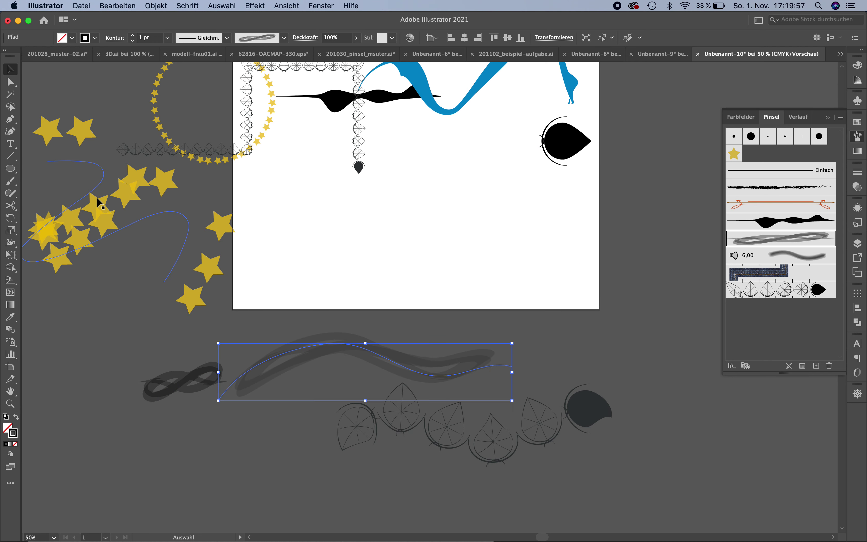
Step: Draw a circle on the artboard and apply the infinity art brush to it
click(10, 169)
drag(416, 190, 518, 294)
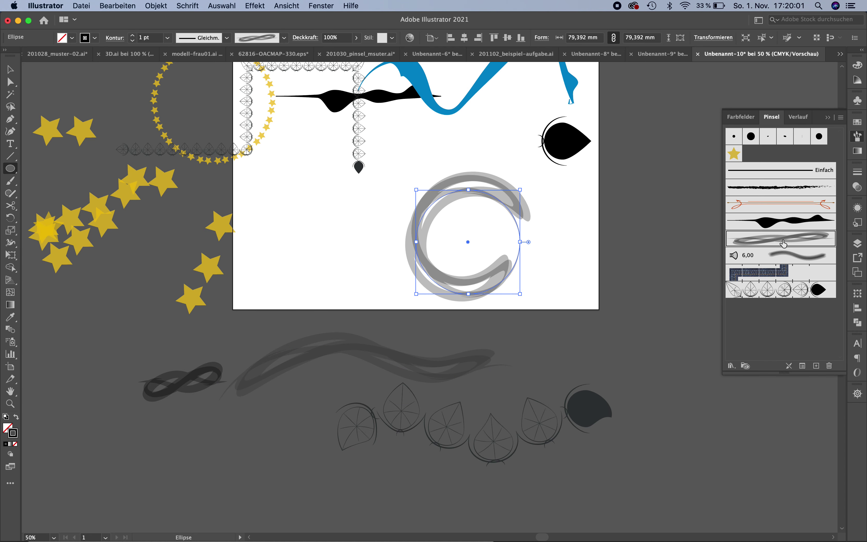
click(781, 239)
click(11, 70)
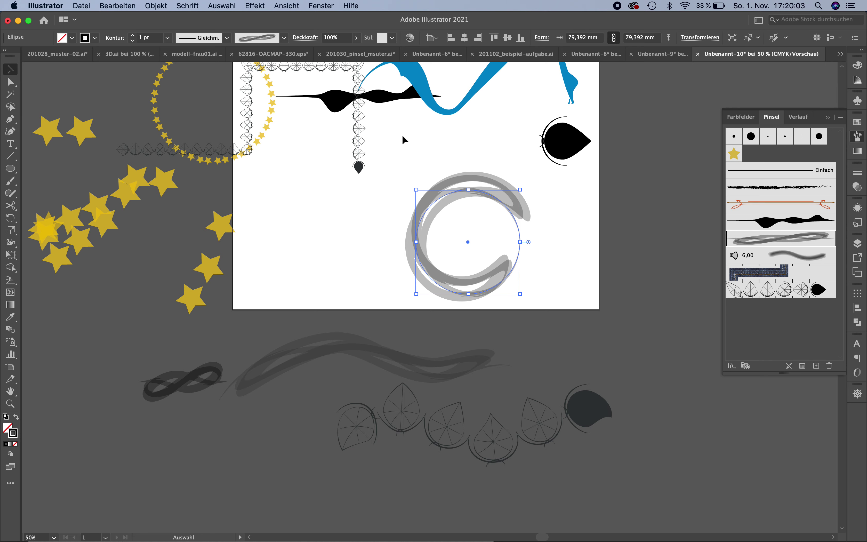
click(424, 147)
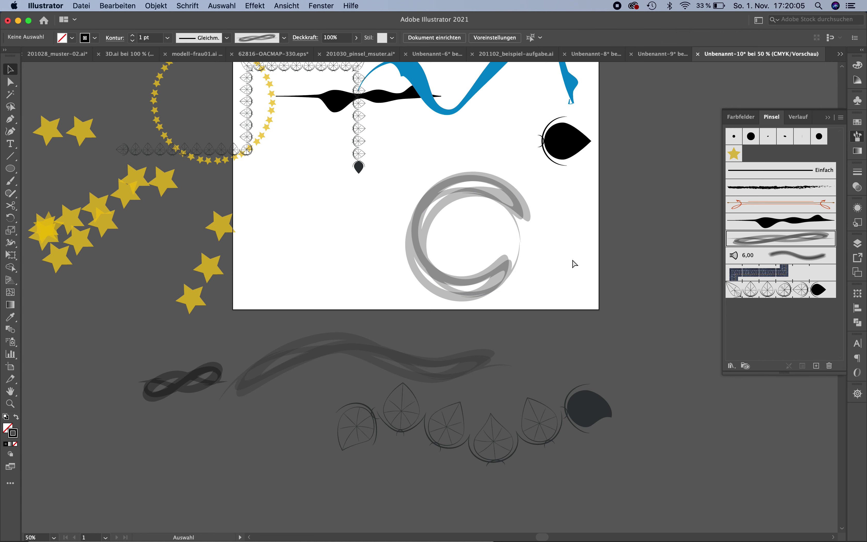
key(super+plus)
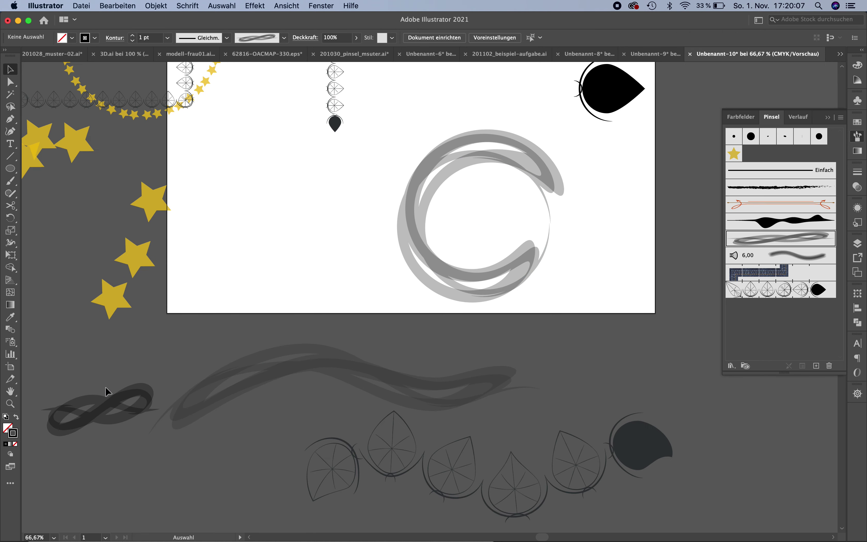
Step: Place a copy of the brushed circle, rotated 45° and scaled to about 48 mm, inside the original
click(485, 144)
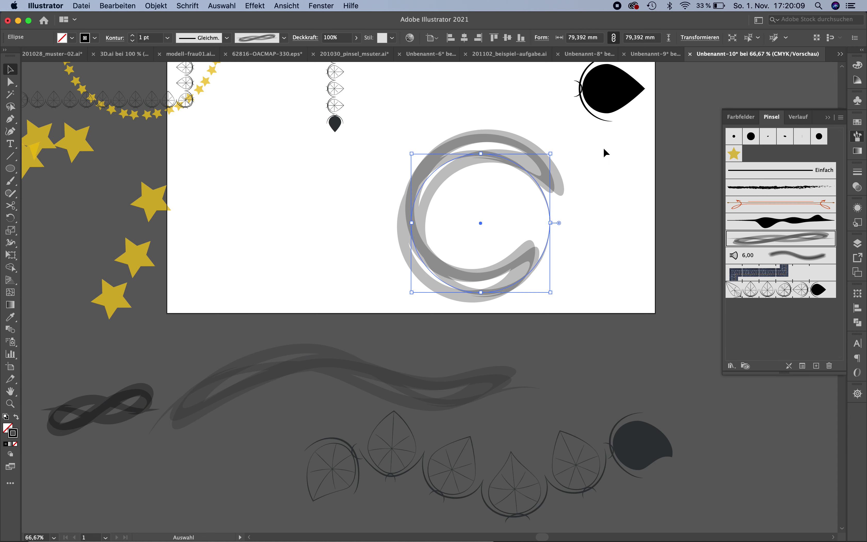
key(a)
key(v)
key(super+v)
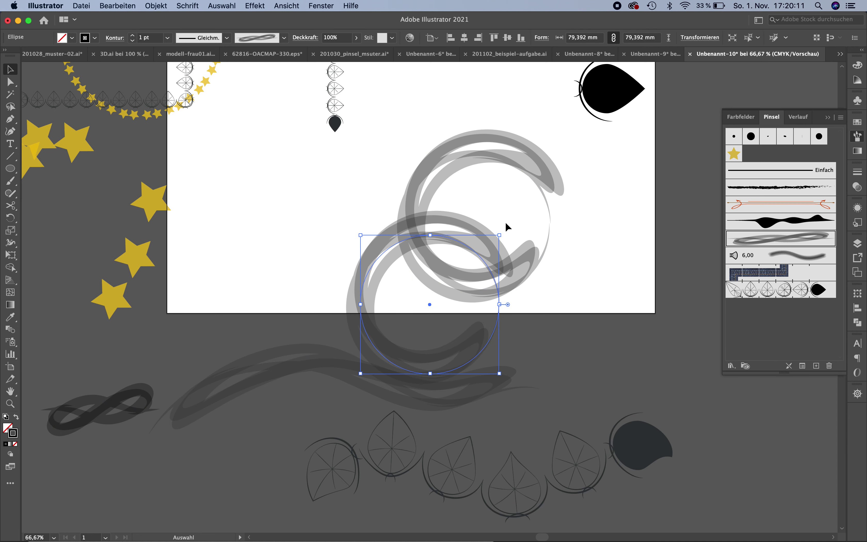
drag(504, 229, 428, 346)
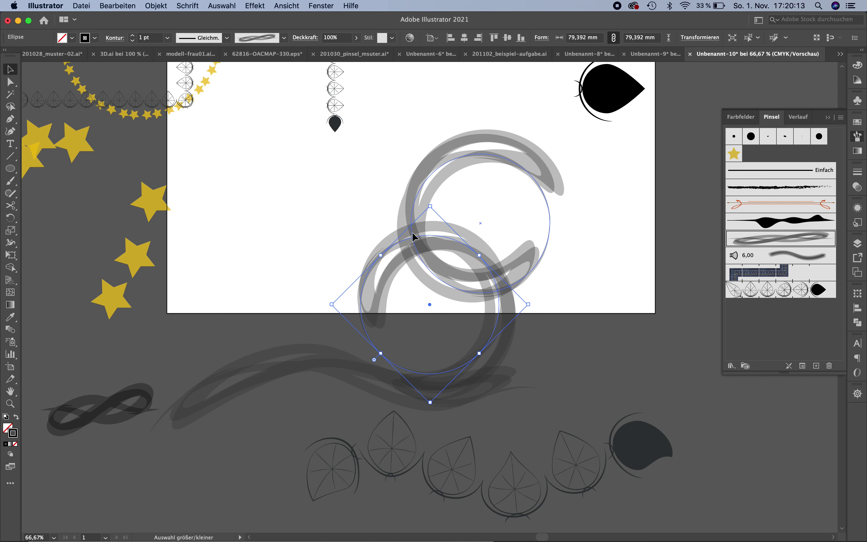
mouse_move(430, 208)
mouse_down()
mouse_move(430, 284)
mouse_move(481, 238)
mouse_move(524, 181)
mouse_up()
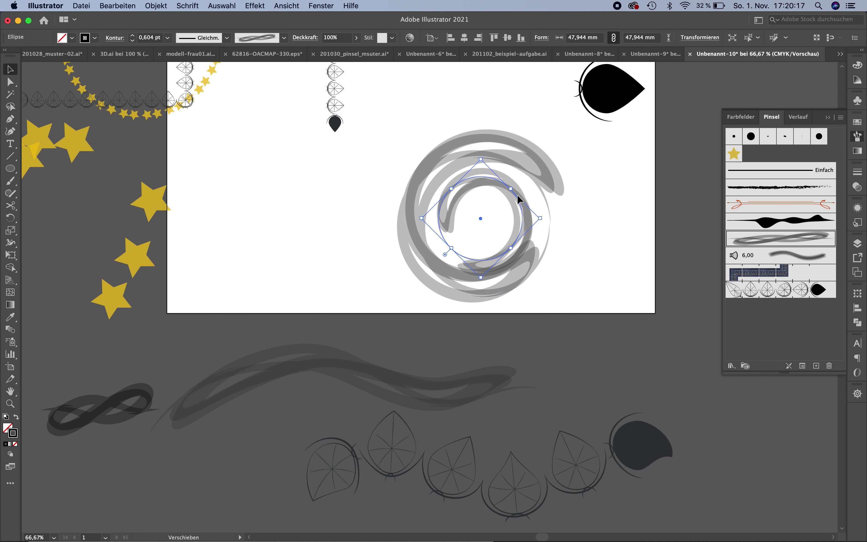
click(631, 221)
key(super+minus)
key(super+minus)
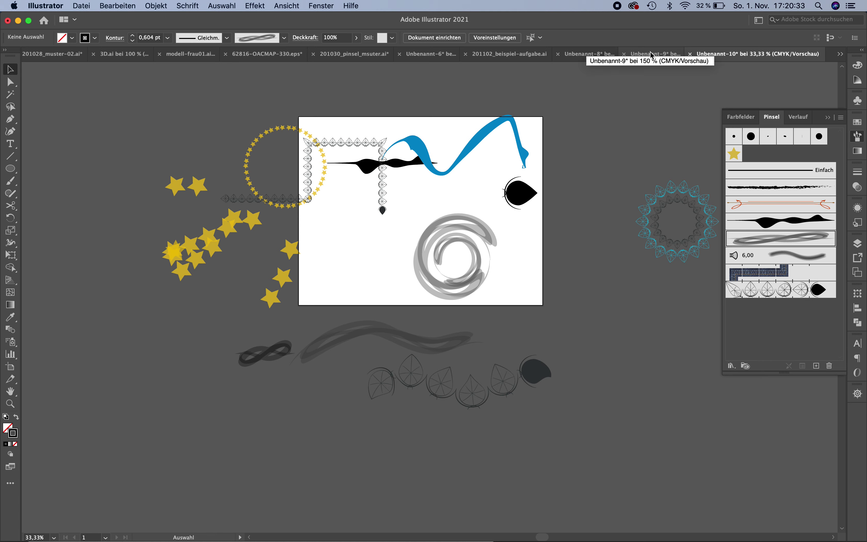
Step: Switch to the 201102_beispiel-aufgabe.ai example document
click(496, 54)
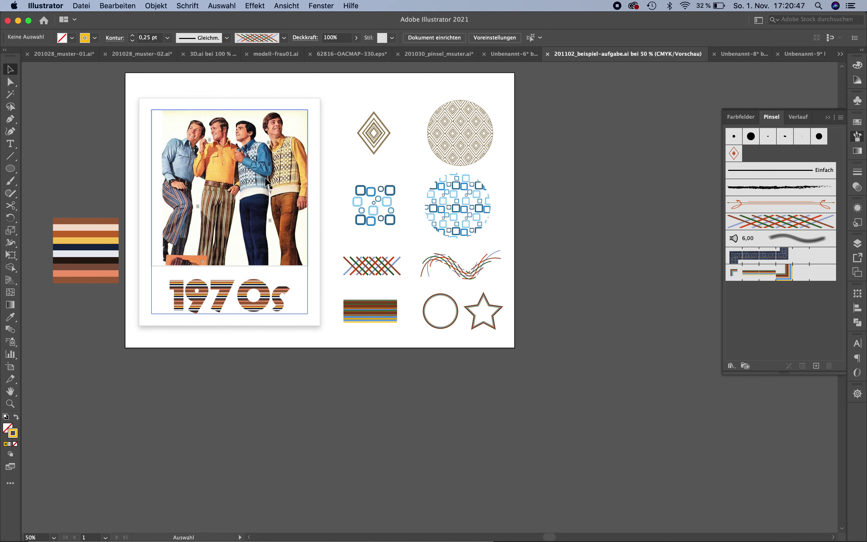
Step: Zoom into the diamond pattern, check Objekt > Muster, and show the Farbfelder swatches
key(z)
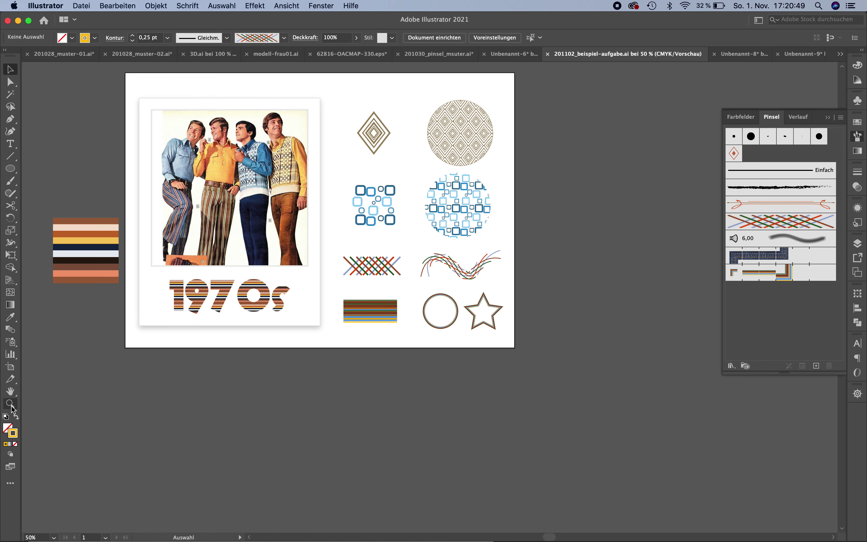
drag(337, 101, 527, 327)
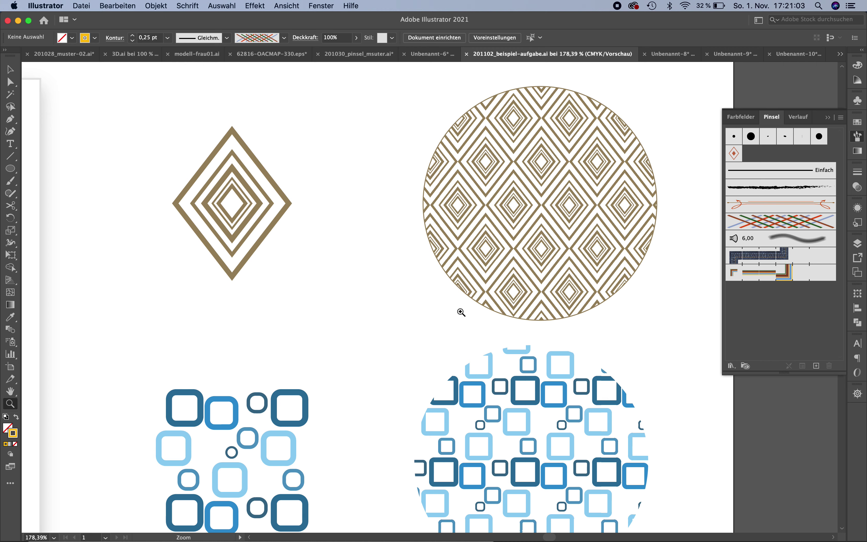
click(172, 4)
mouse_move(163, 255)
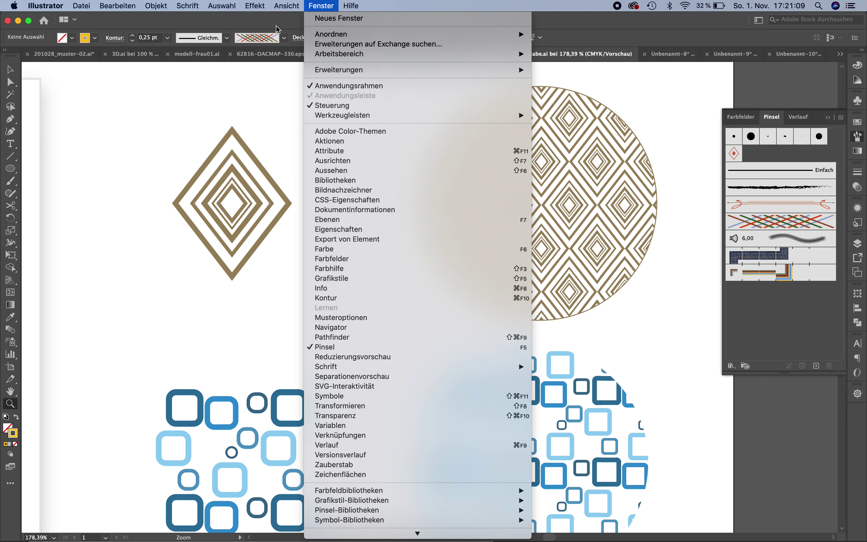
click(270, 211)
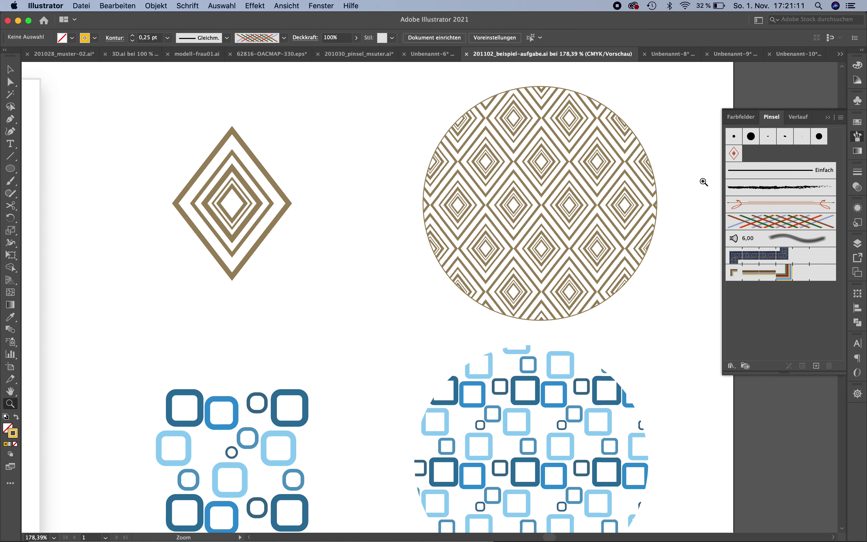
click(854, 123)
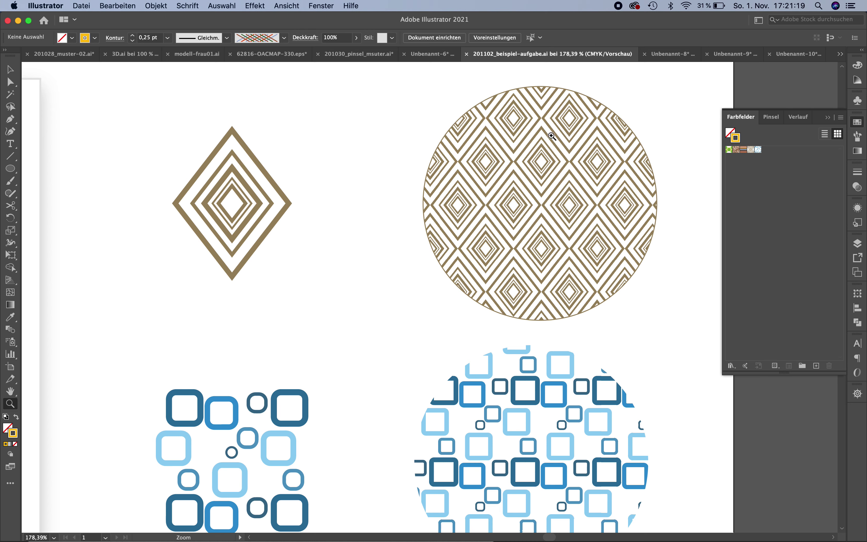
scroll(567, 245, down, 1)
scroll(567, 245, down, 10)
scroll(567, 246, left, 4)
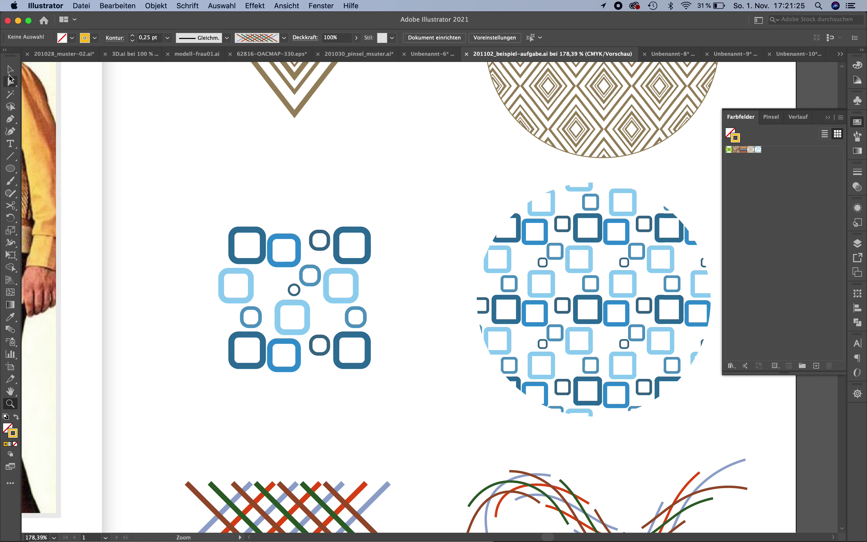
click(10, 70)
click(225, 257)
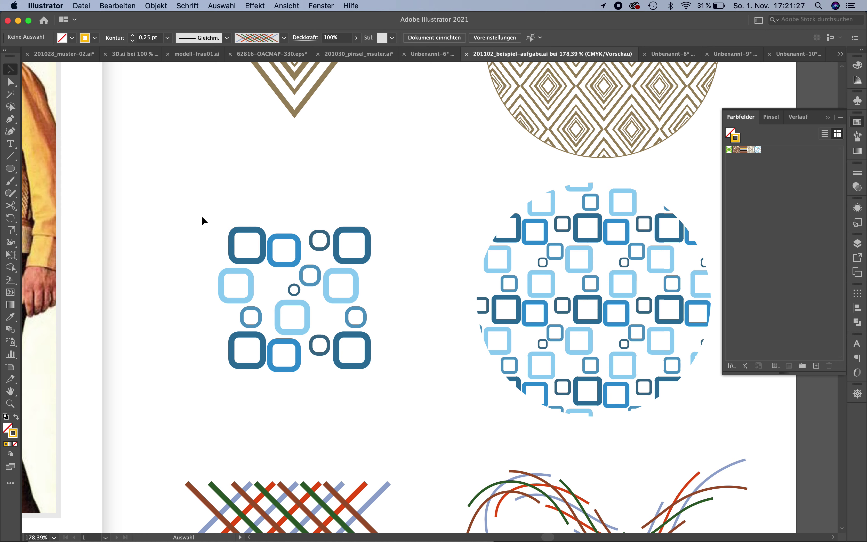
drag(192, 207, 387, 390)
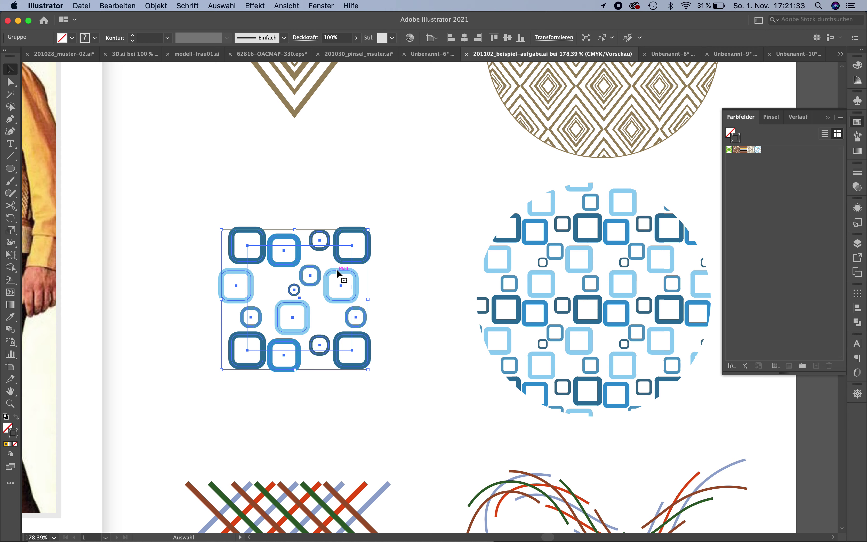
scroll(288, 278, right, 1)
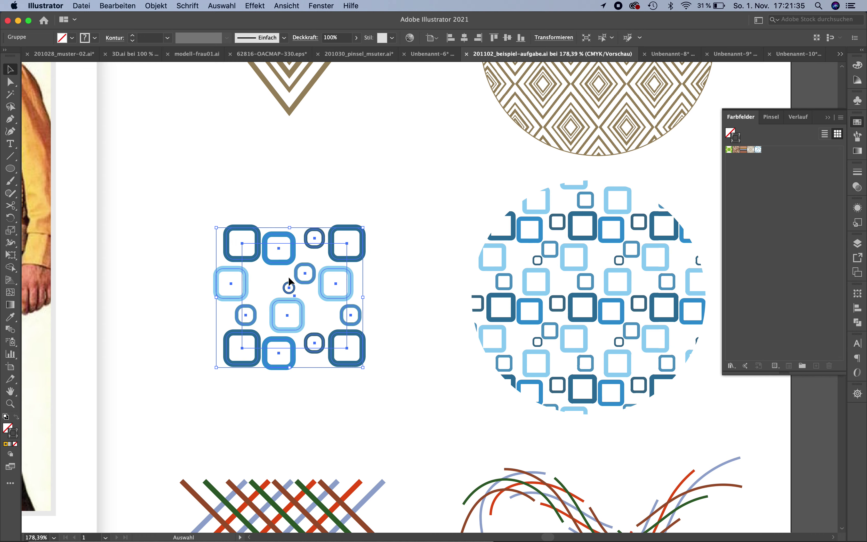
scroll(288, 276, right, 4)
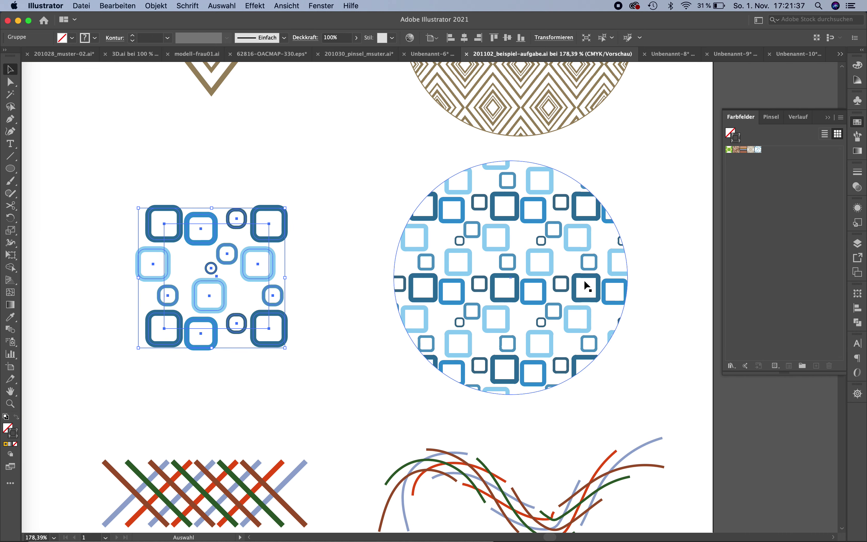
key(super+1)
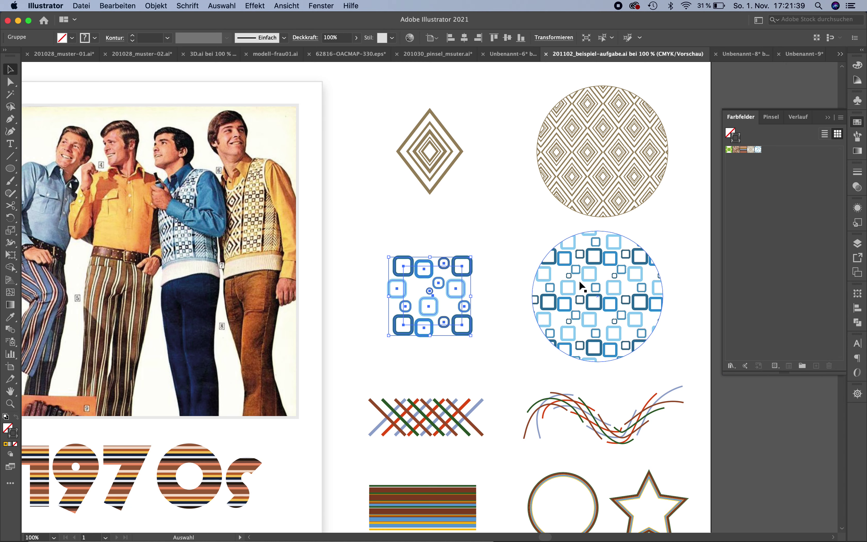
scroll(579, 280, right, 3)
scroll(579, 282, down, 3)
scroll(579, 281, right, 3)
scroll(579, 281, down, 2)
scroll(579, 281, down, 2)
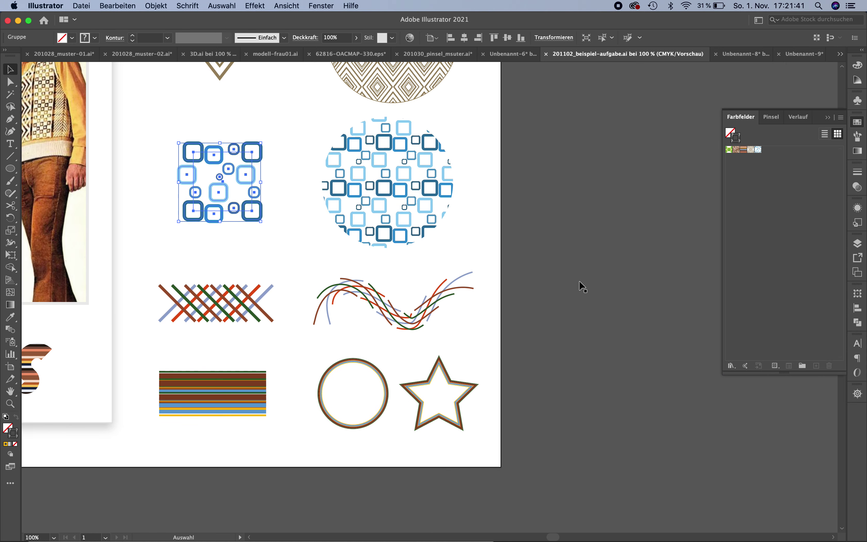
scroll(579, 281, down, 1)
scroll(579, 285, right, 1)
scroll(579, 286, down, 1)
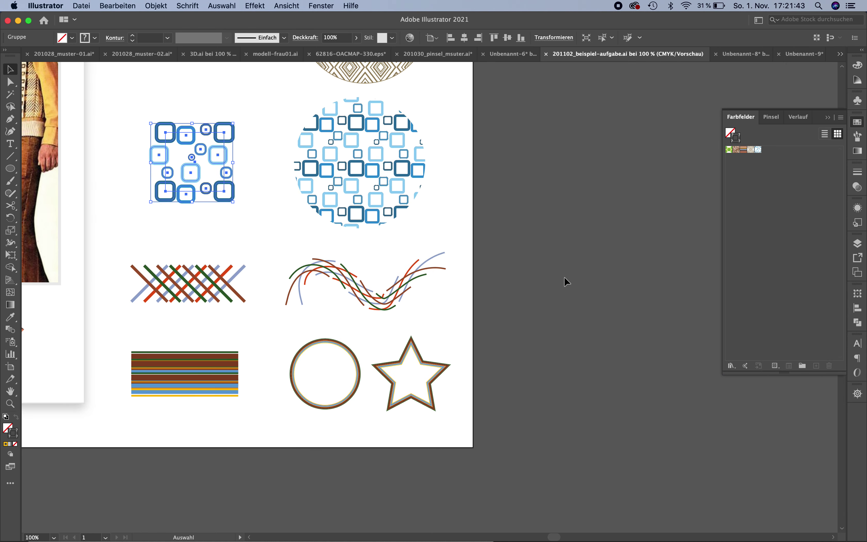
scroll(565, 282, down, 3)
scroll(565, 283, right, 3)
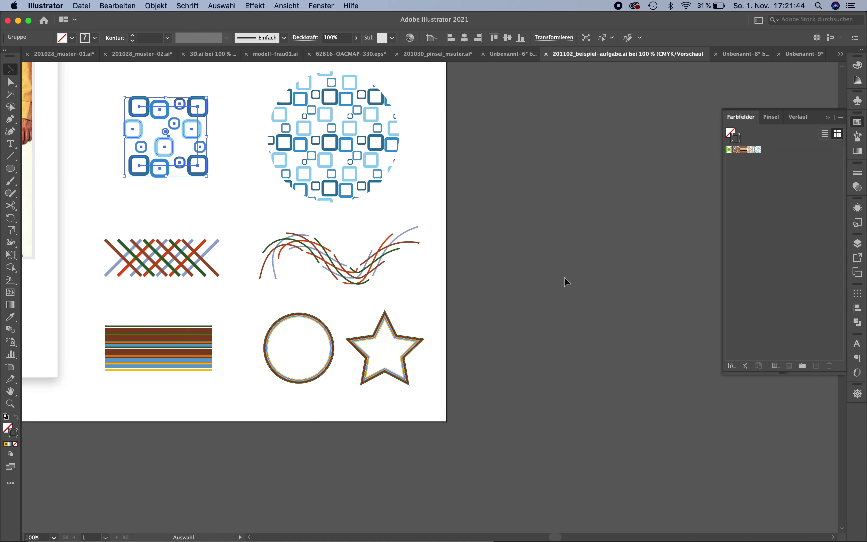
click(167, 258)
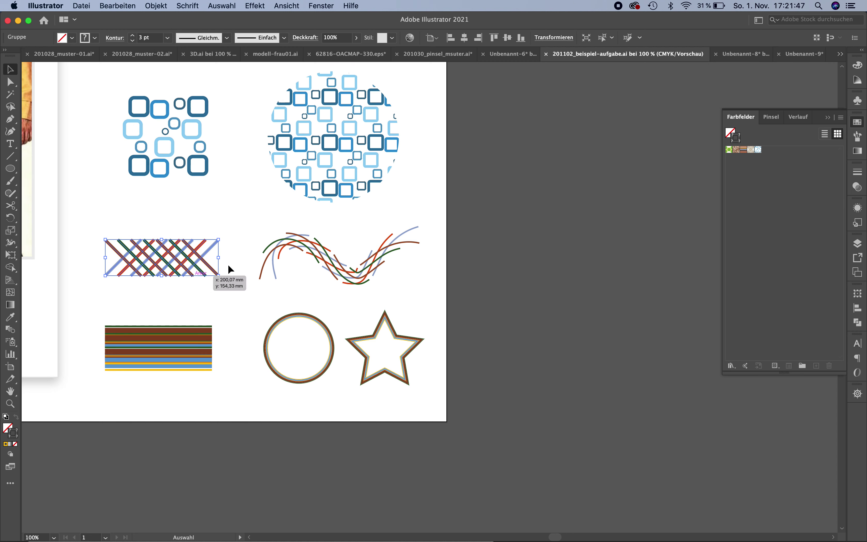
Step: Inspect the crosshatch art brush 'Bildpinsel 1' options for the wavy path, leaving them unchanged
click(333, 257)
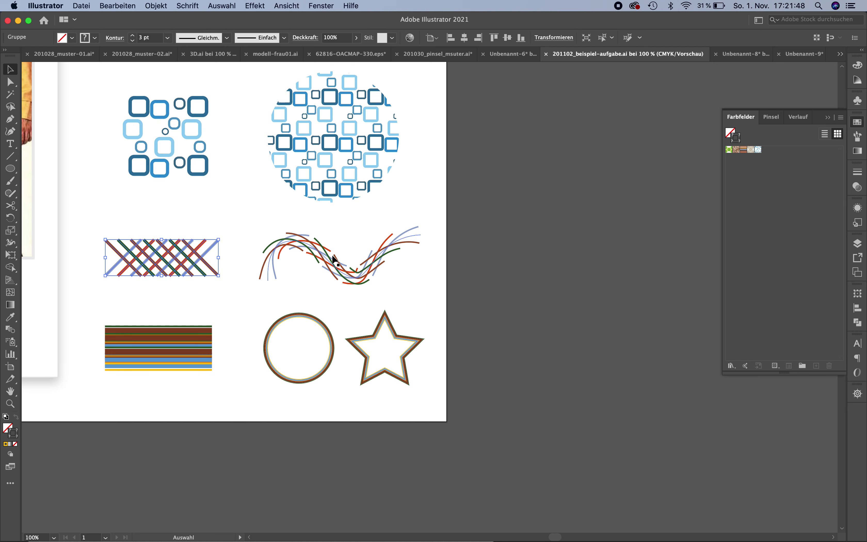
click(858, 136)
double_click(796, 223)
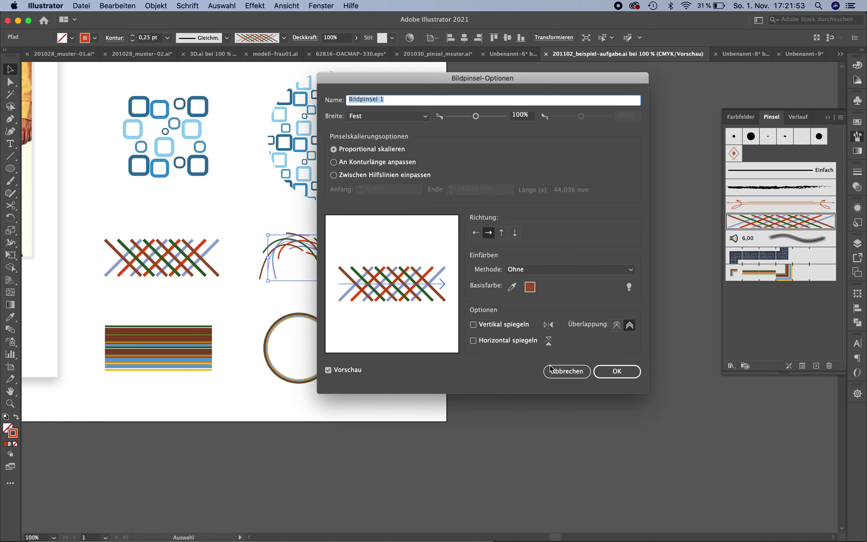
click(567, 371)
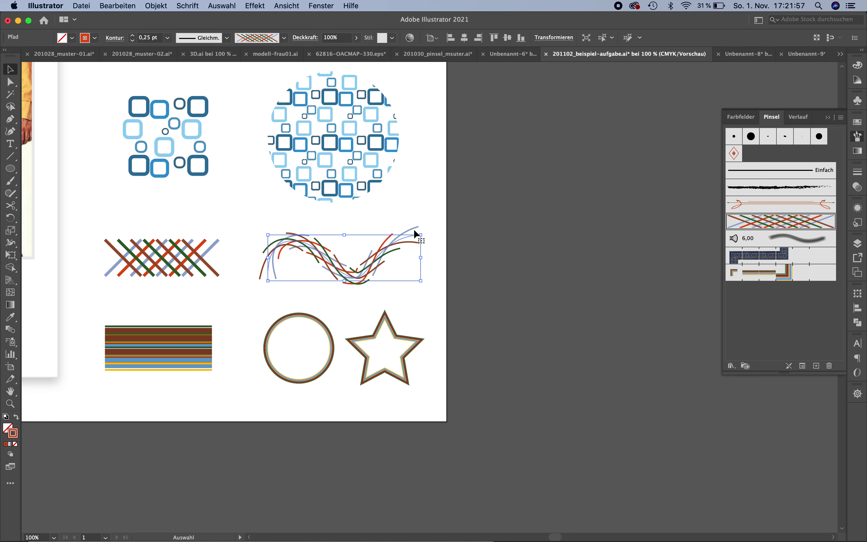
click(145, 355)
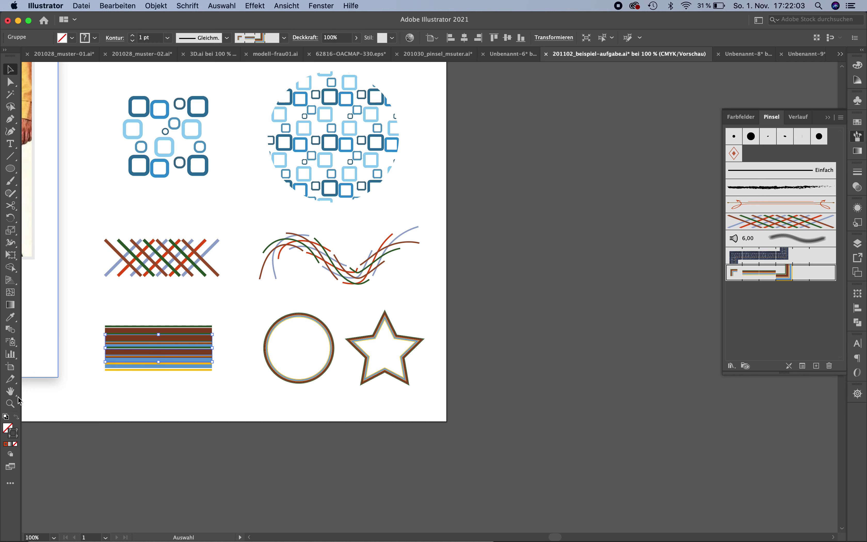
click(10, 404)
drag(264, 296, 347, 358)
click(347, 357)
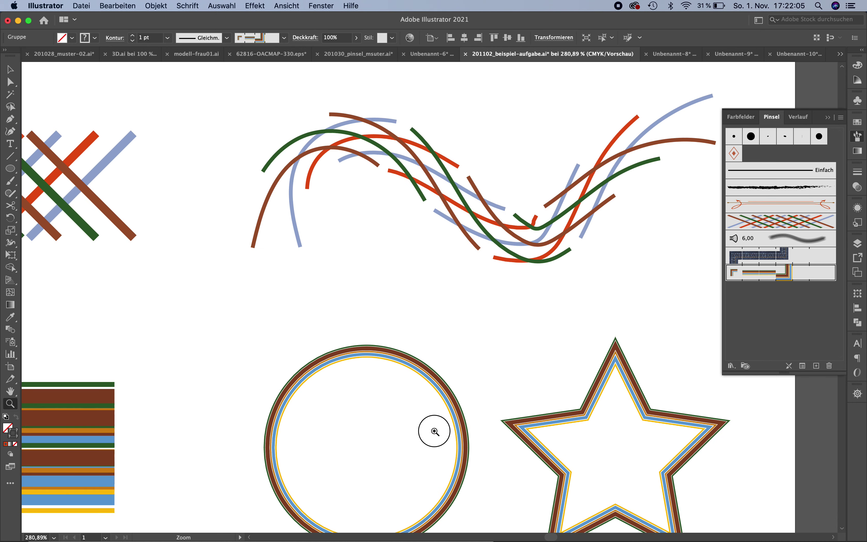
click(429, 430)
click(412, 389)
scroll(432, 406, down, 2)
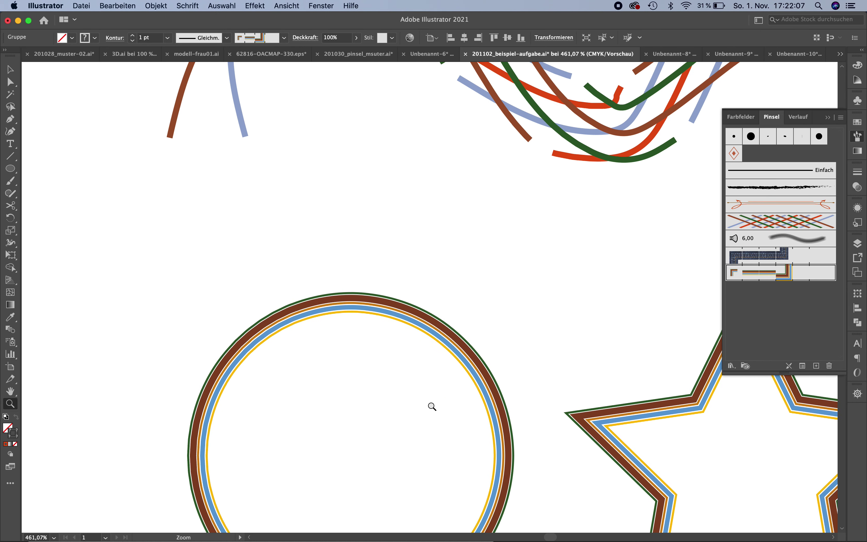
key(super+minus)
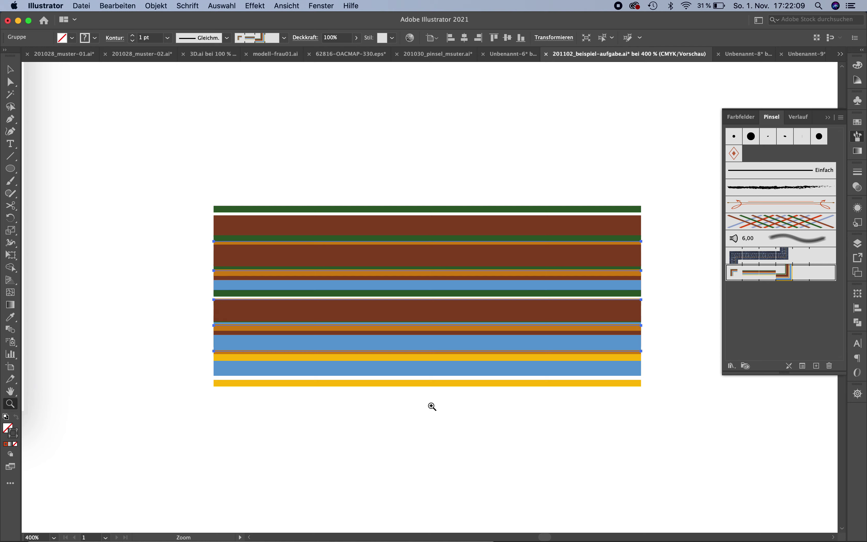
key(super+minus)
key(super+minus)
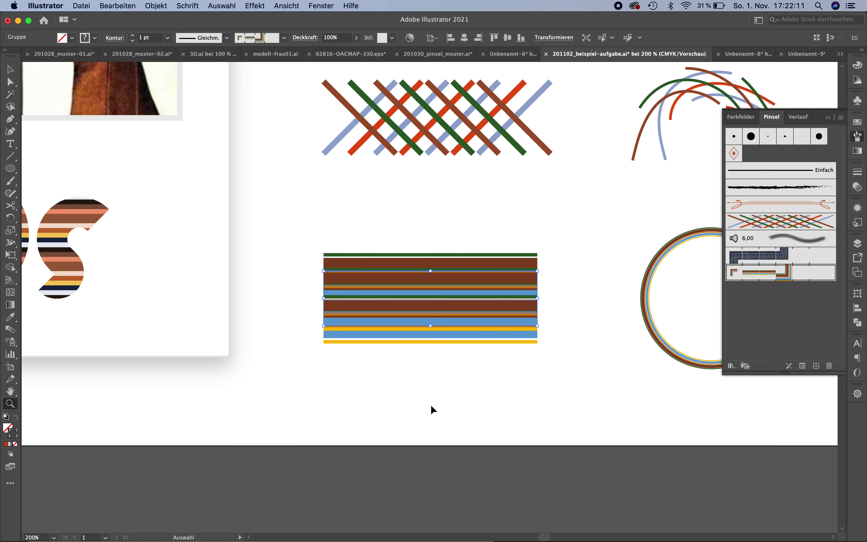